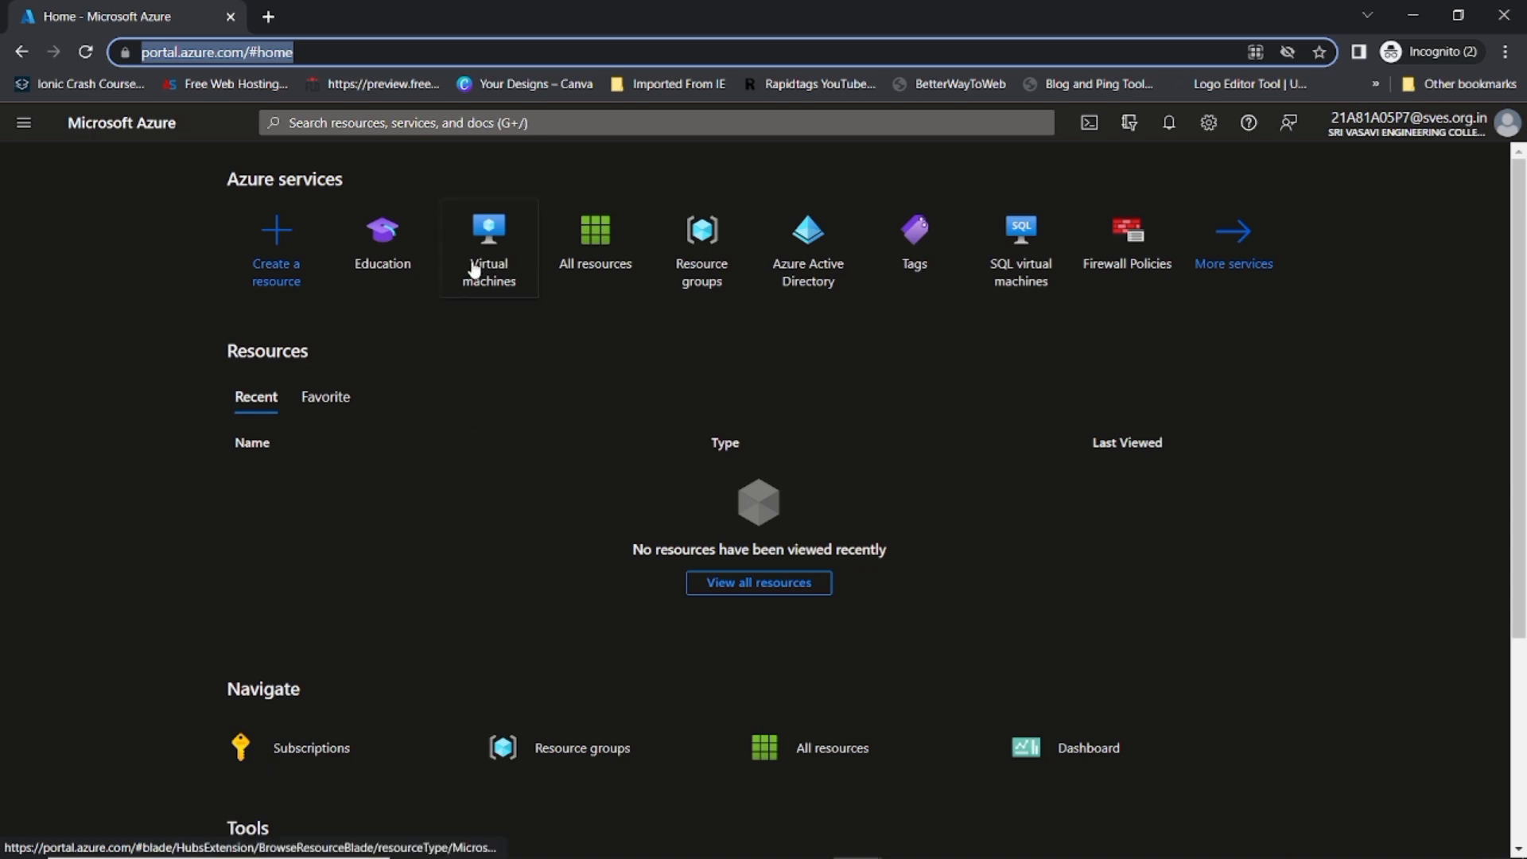
Step: Bring up the Virtual machines list from the Azure portal
{"action": "mouse_move", "coordinate": [474, 270]}
{"action": "left_click", "coordinate": [487, 232]}
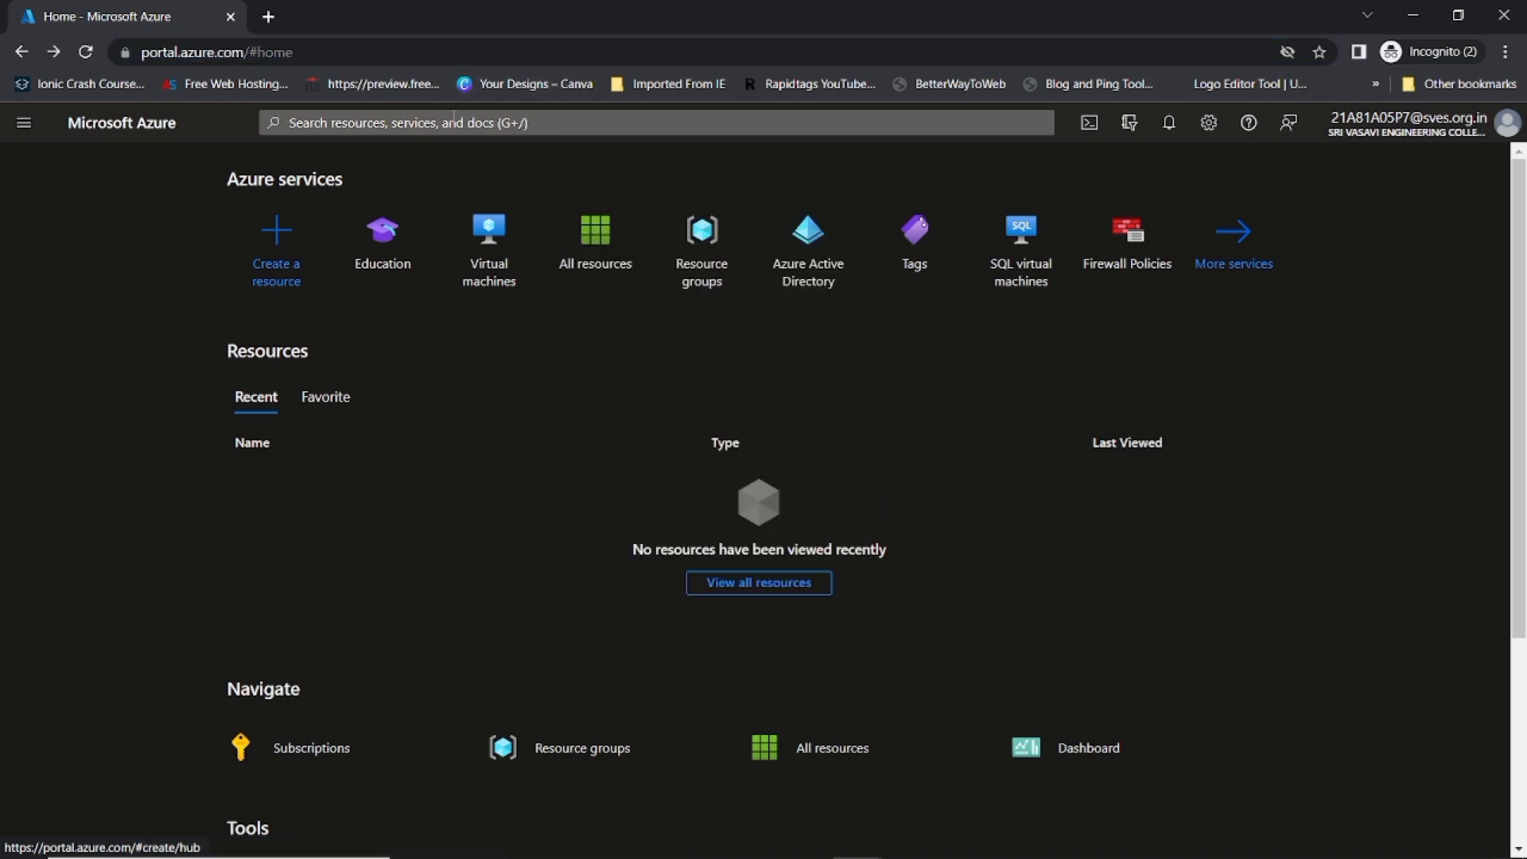
{"action": "left_click", "coordinate": [453, 122]}
{"action": "type", "text": "vi"}
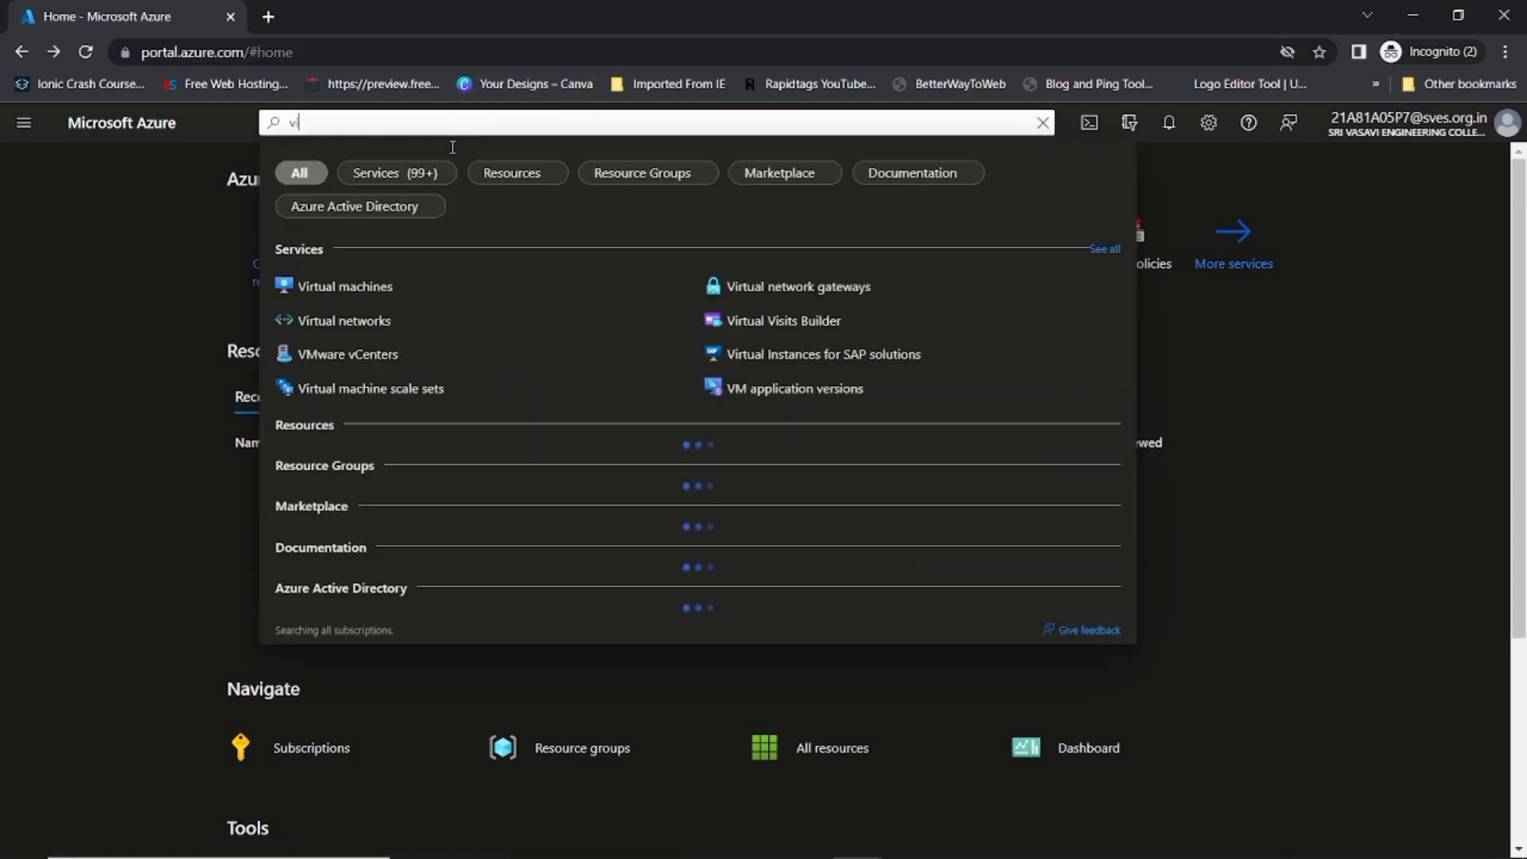
{"action": "left_click", "coordinate": [57, 266]}
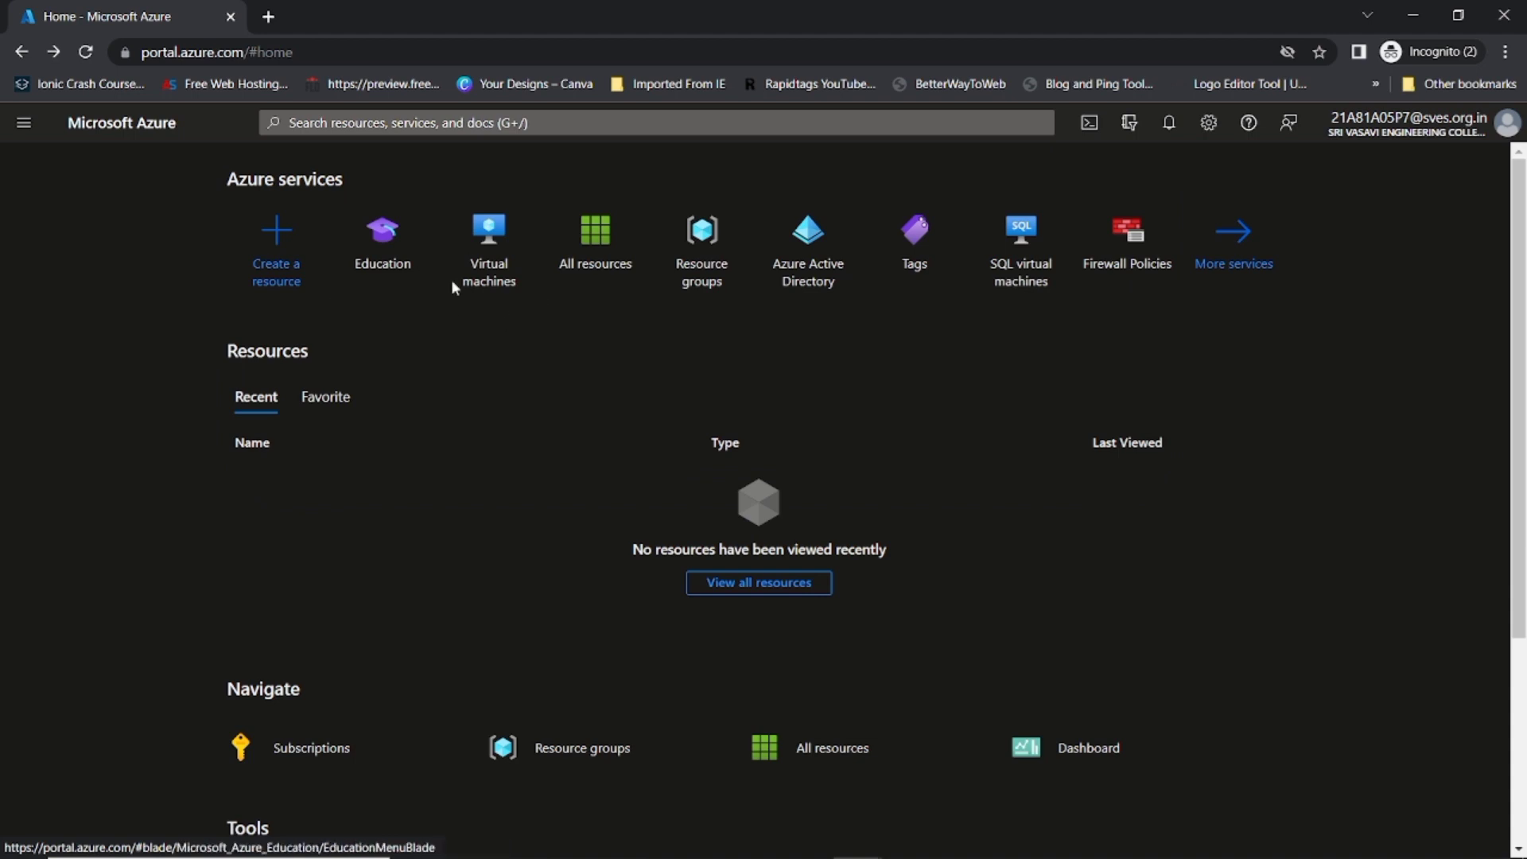
{"action": "left_click", "coordinate": [483, 249]}
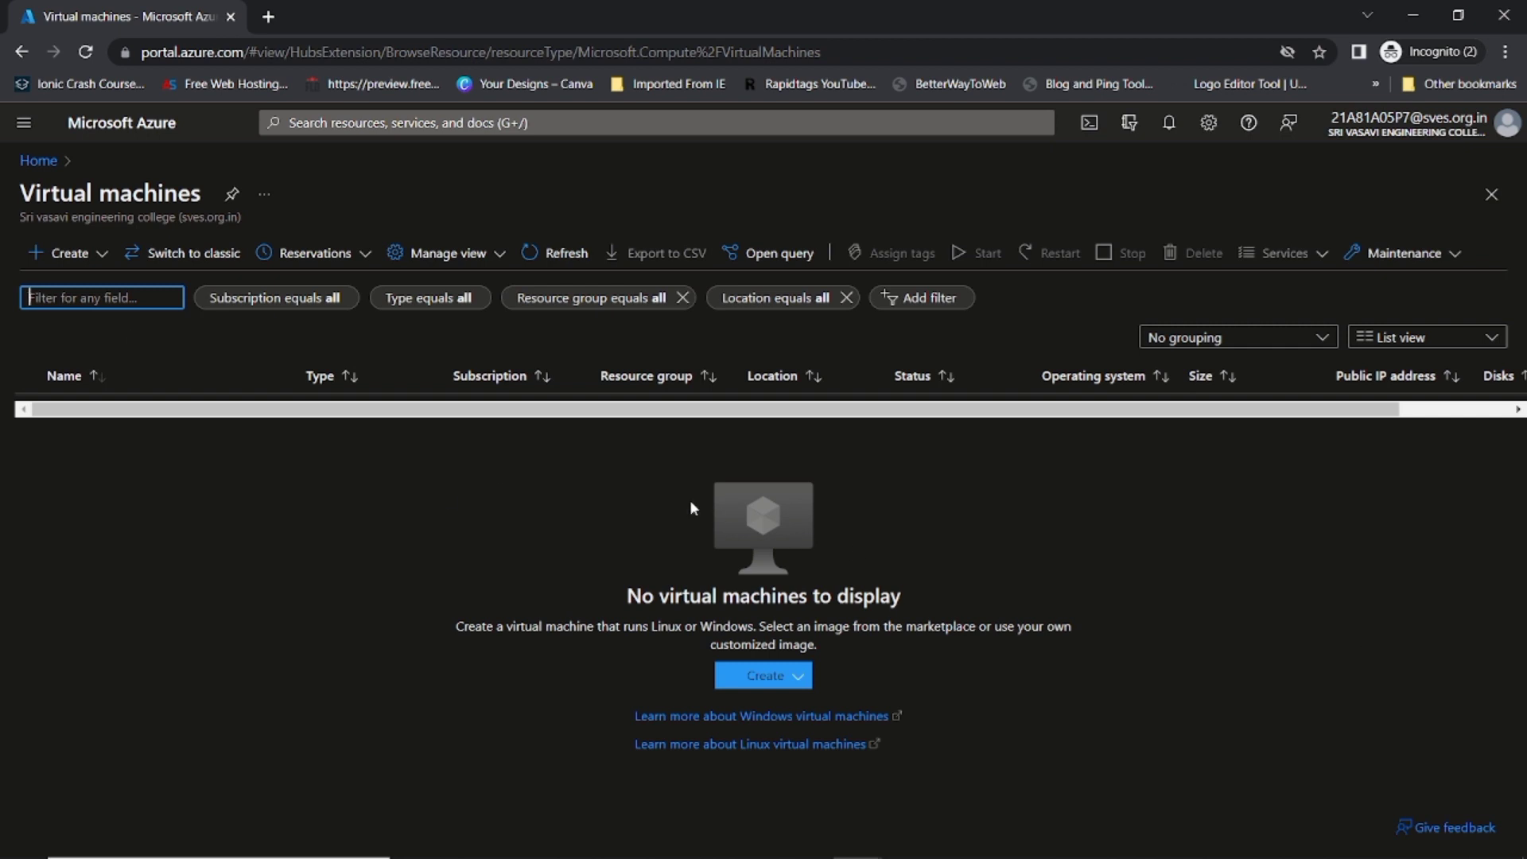
Step: Start a new Azure virtual machine, keeping Azure for Students as the subscription
{"action": "left_click", "coordinate": [62, 252]}
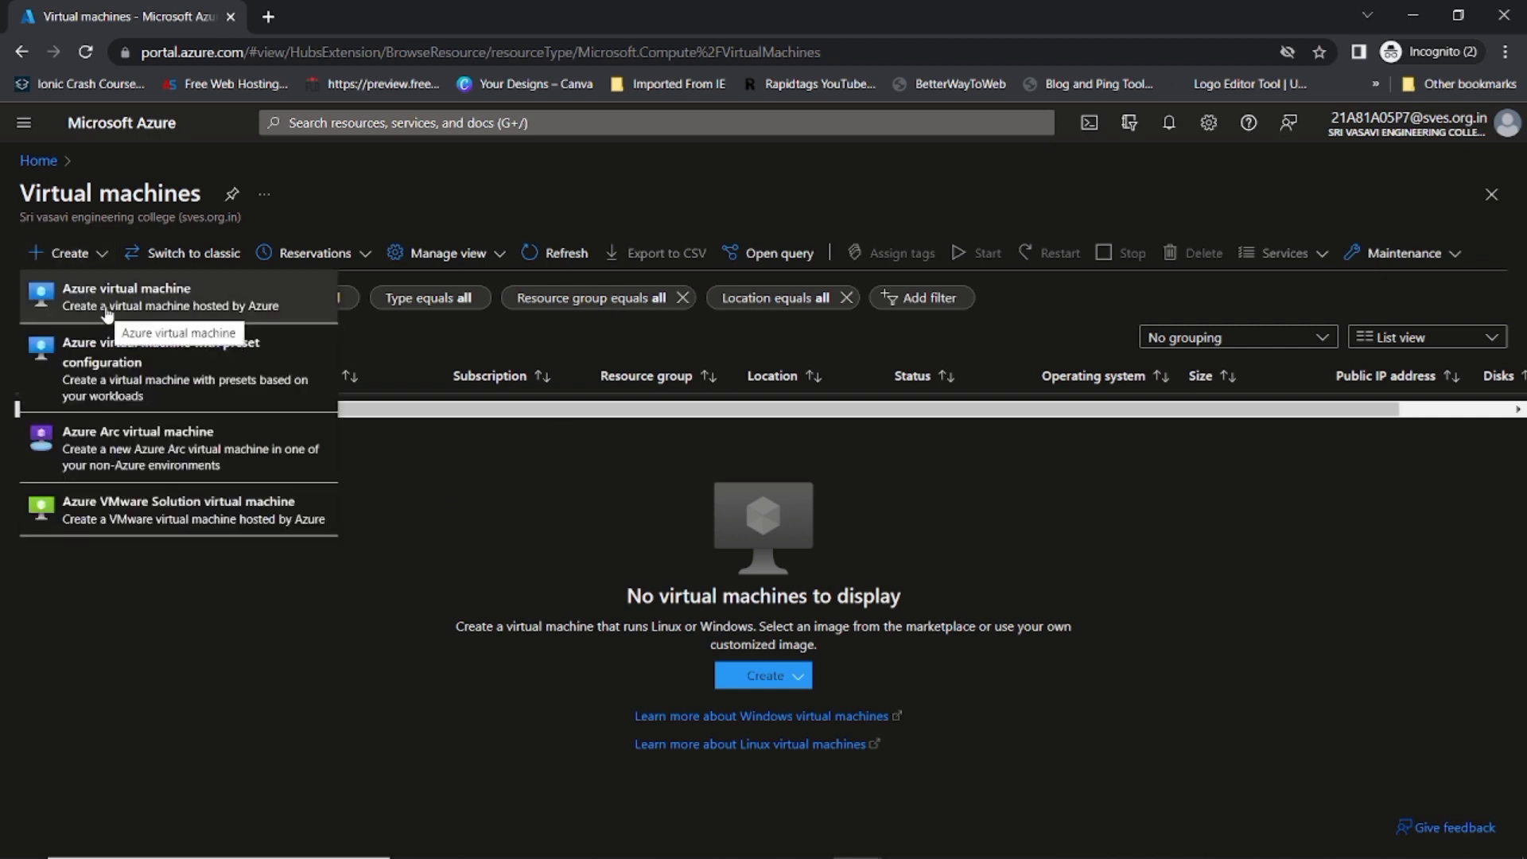
{"action": "left_click", "coordinate": [107, 313]}
{"action": "left_click", "coordinate": [524, 341]}
{"action": "left_click", "coordinate": [525, 342]}
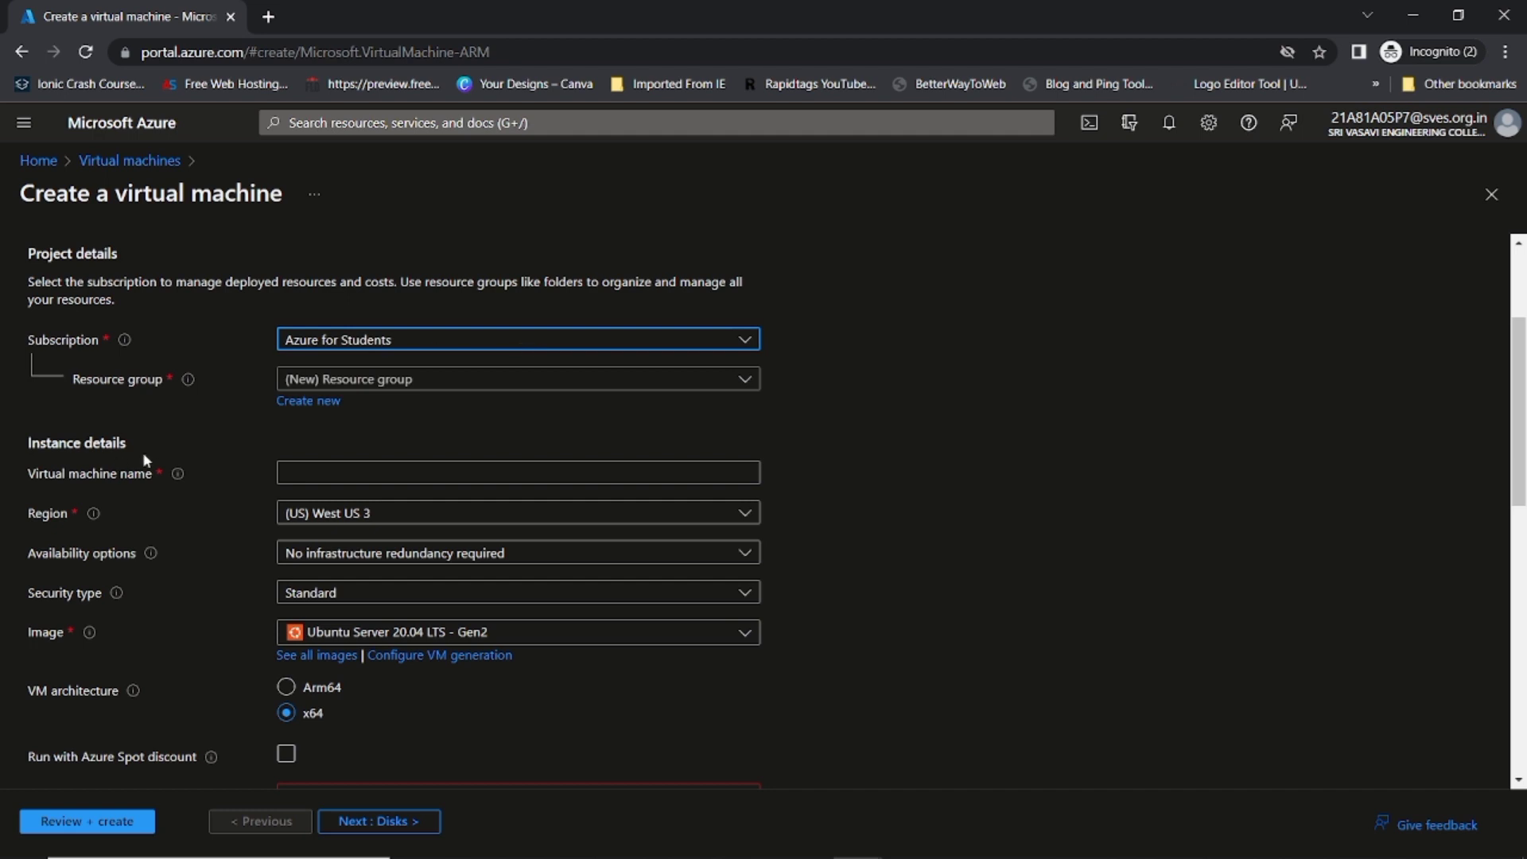
Step: Keep Azure for Students as the subscription after reviewing the existing resource groups
{"action": "left_click", "coordinate": [467, 339]}
{"action": "left_click", "coordinate": [467, 339]}
{"action": "left_click", "coordinate": [465, 387]}
{"action": "left_click", "coordinate": [465, 390]}
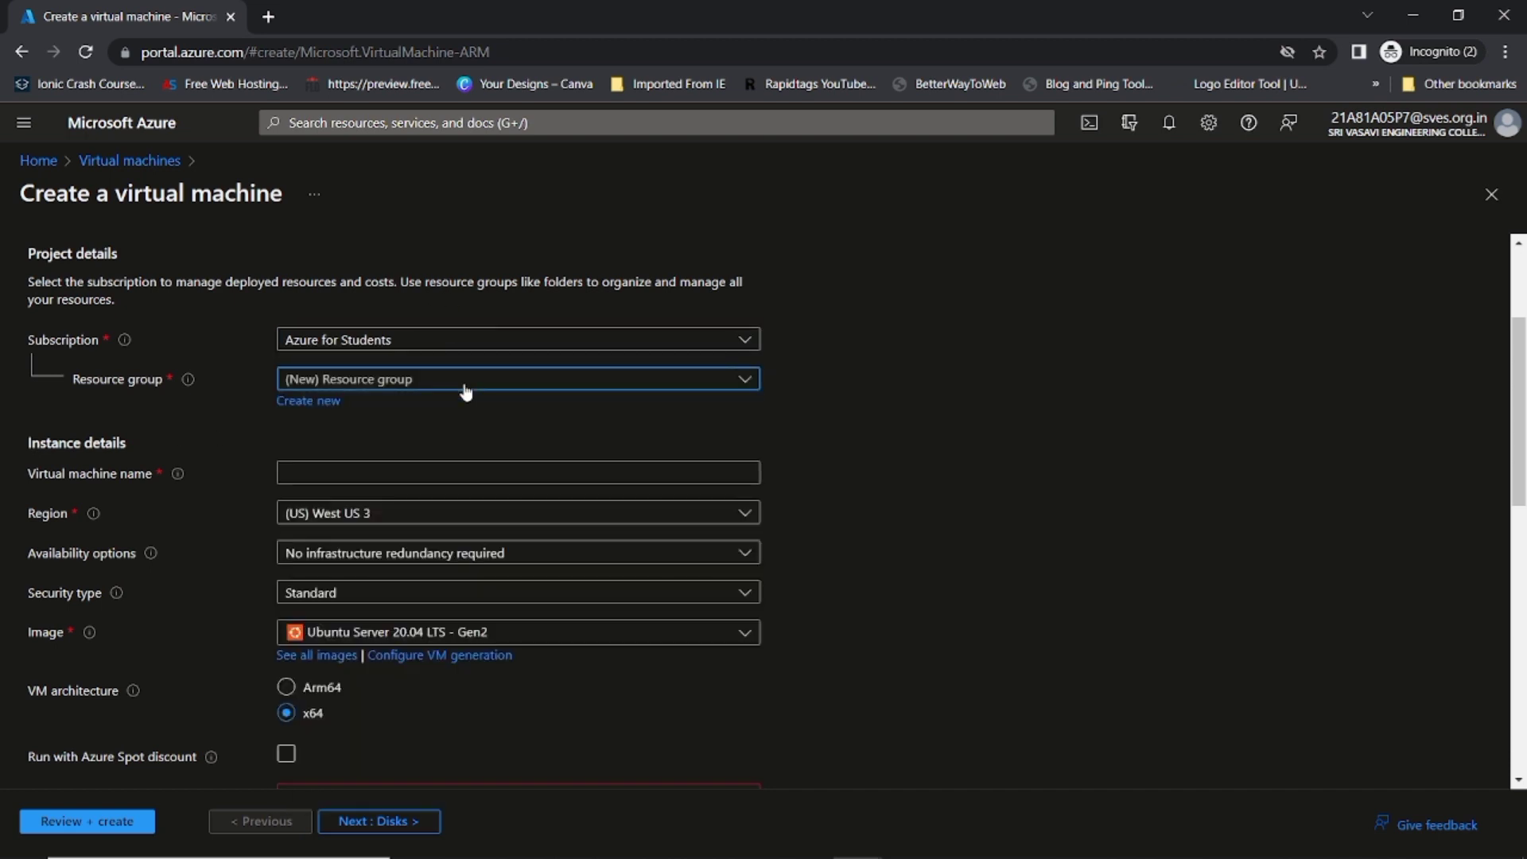
{"action": "left_click", "coordinate": [466, 389]}
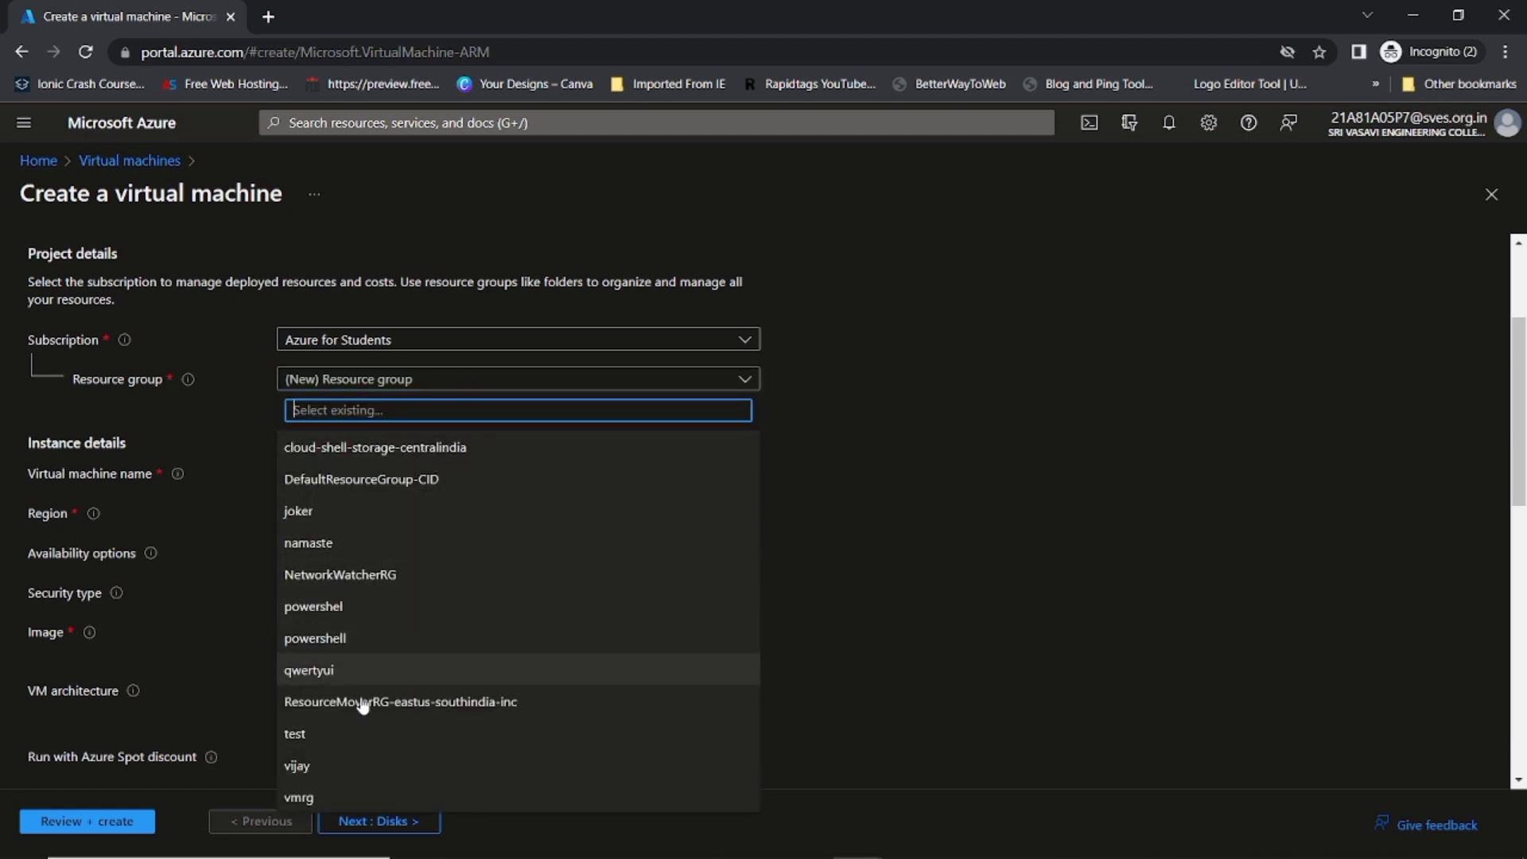
{"action": "left_click", "coordinate": [242, 417]}
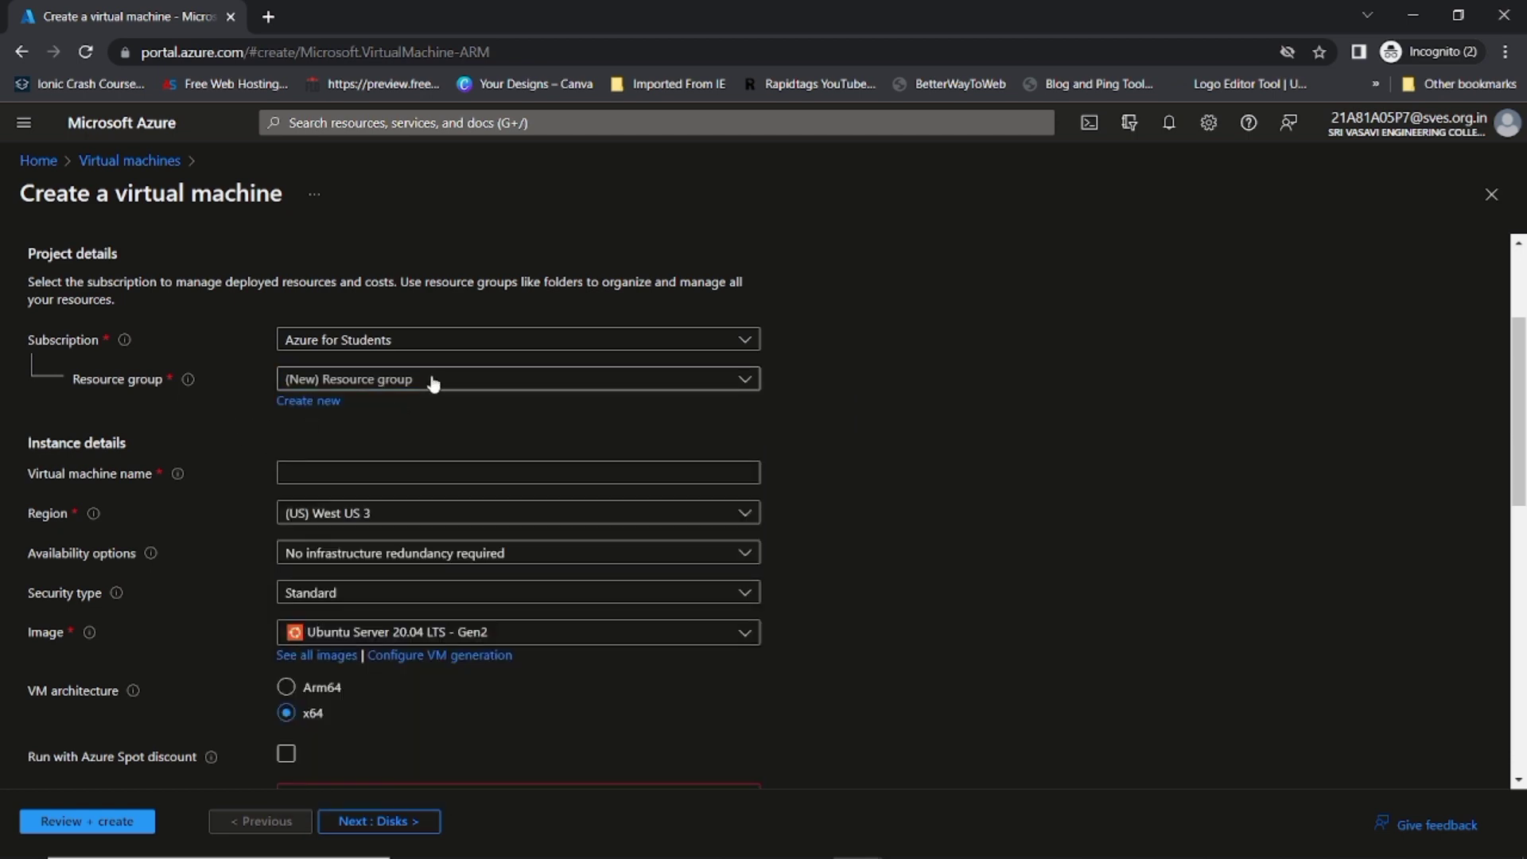
Step: Create and confirm a new resource group named TestResouceGroup
{"action": "left_click", "coordinate": [323, 405]}
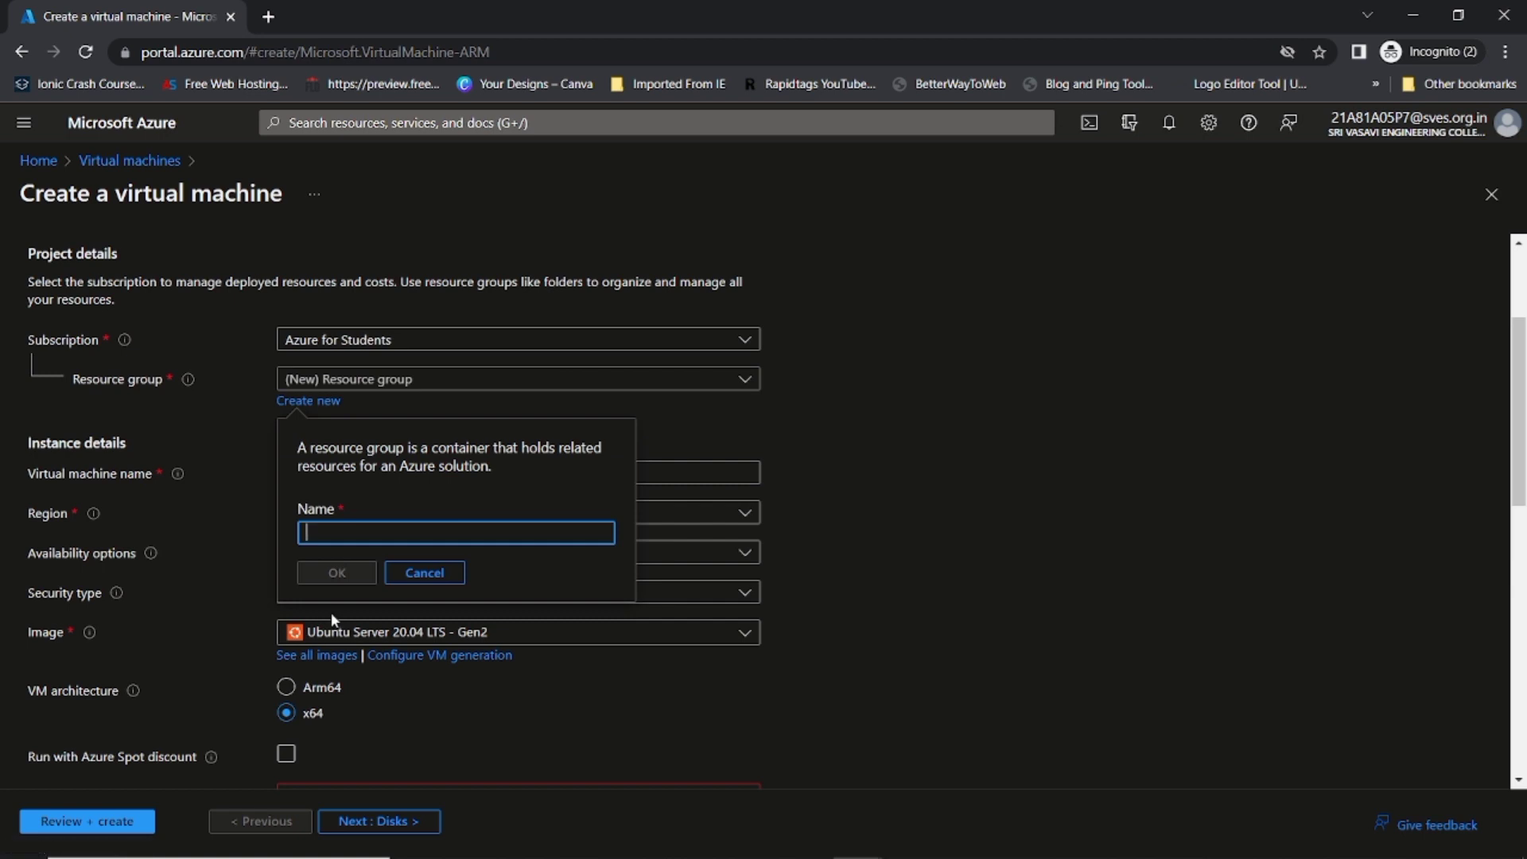
{"action": "type", "text": "Test"}
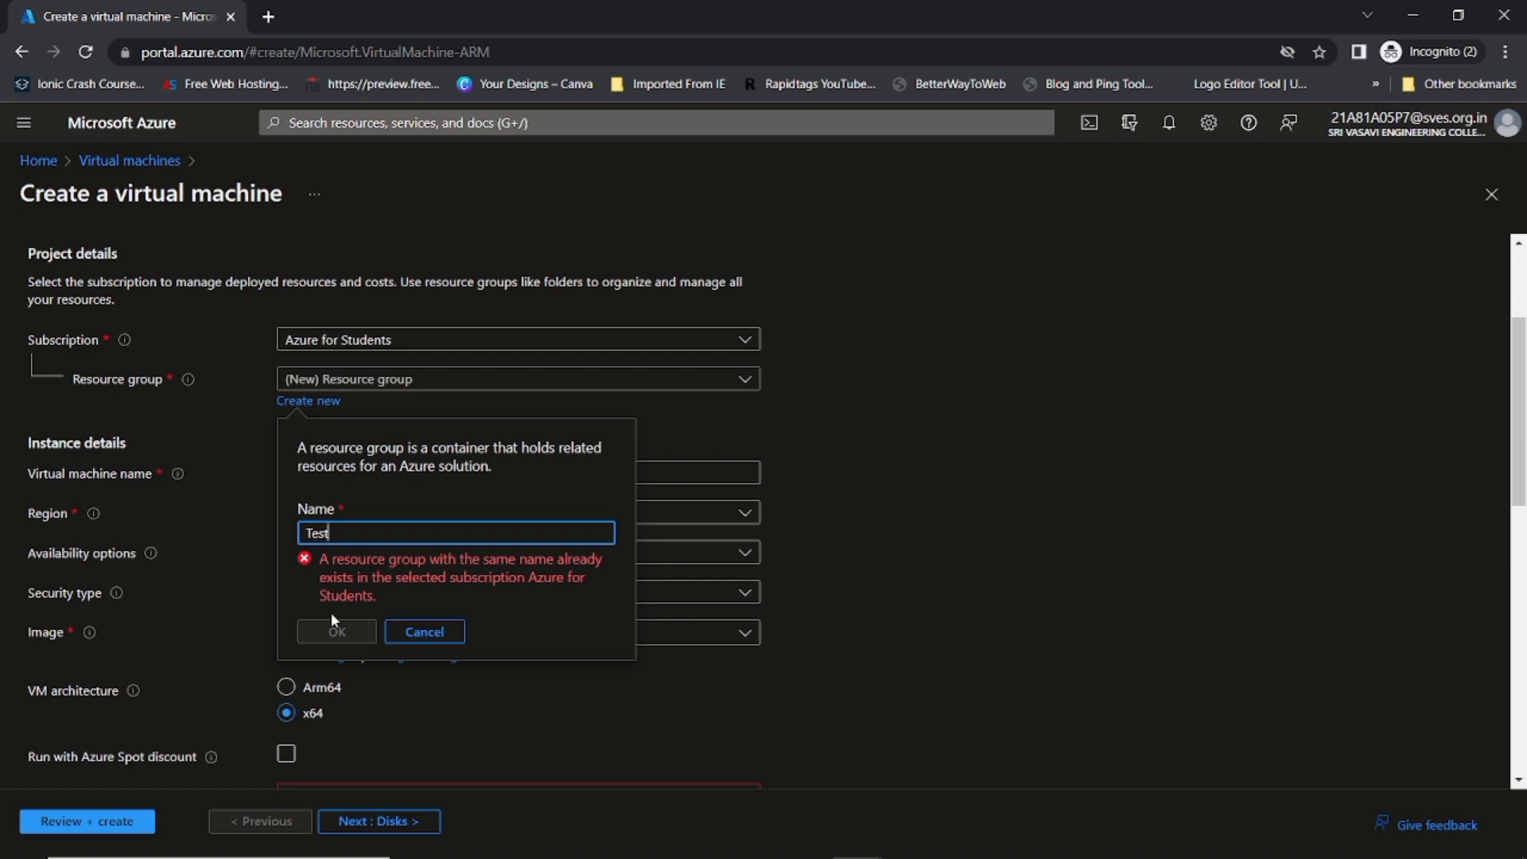
{"action": "type", "text": "ResouceGroup"}
{"action": "left_click", "coordinate": [335, 630]}
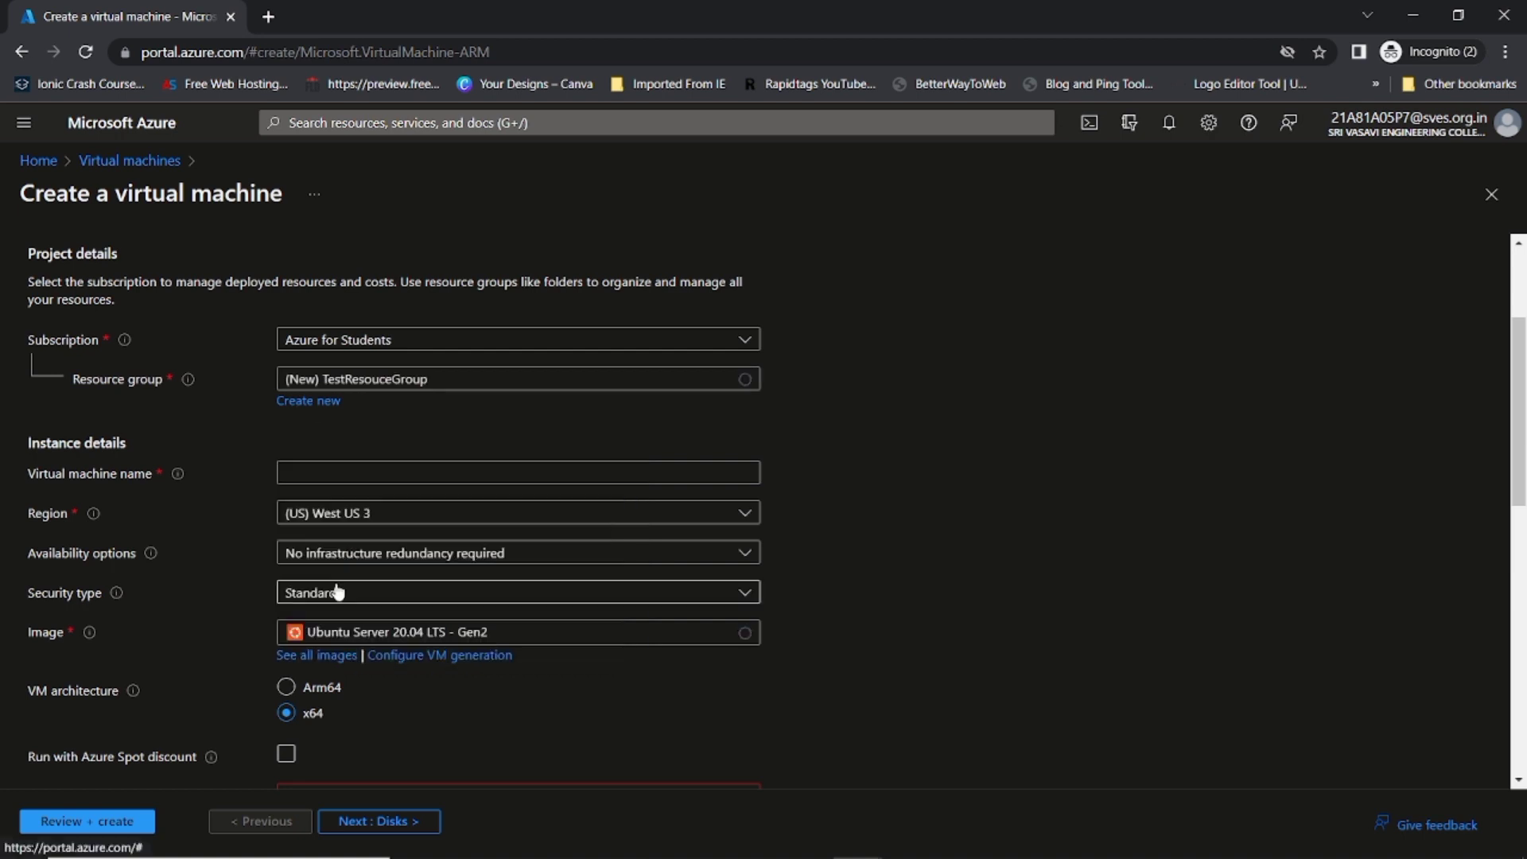
{"action": "left_click", "coordinate": [353, 478]}
Step: Name the VM TestVM and set its region to (Asia Pacific) Central India
{"action": "scroll", "coordinate": [352, 474], "scroll_direction": "down", "scroll_amount": 1}
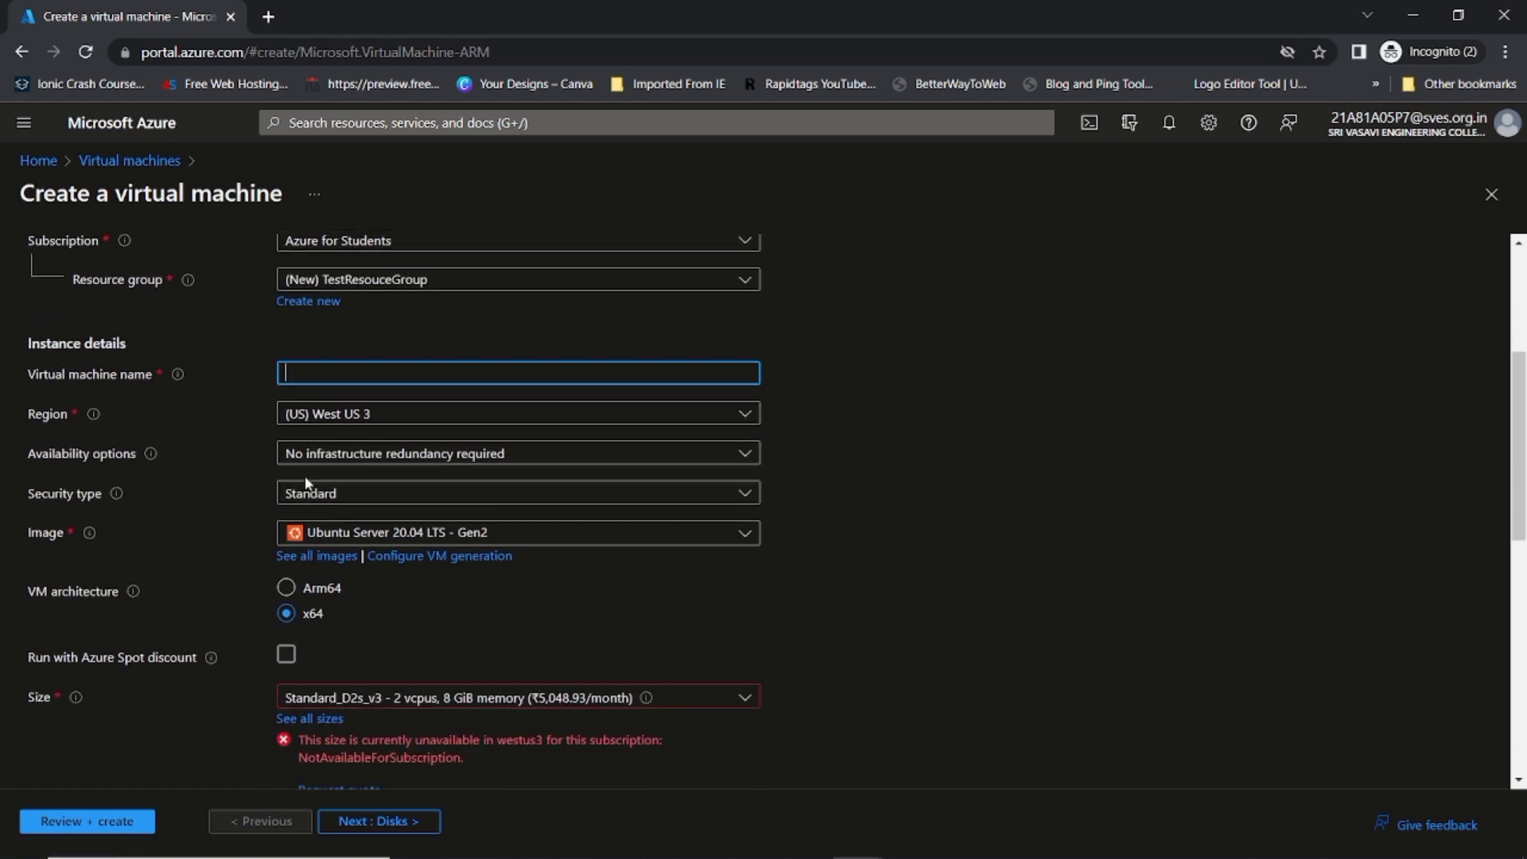
{"action": "type", "text": "TestVM"}
{"action": "left_click", "coordinate": [398, 413]}
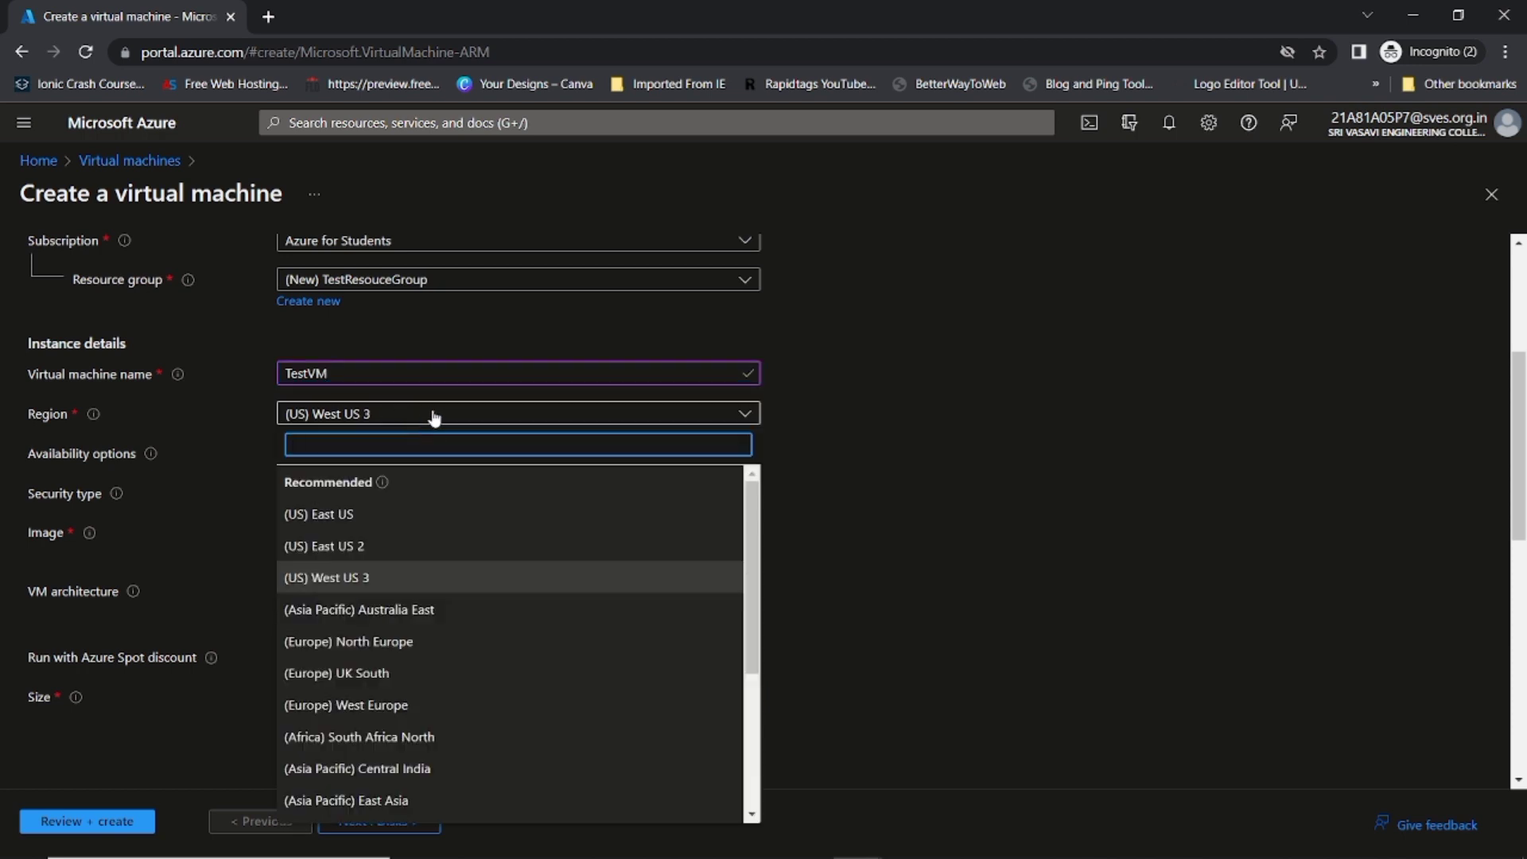
{"action": "type", "text": "ind"}
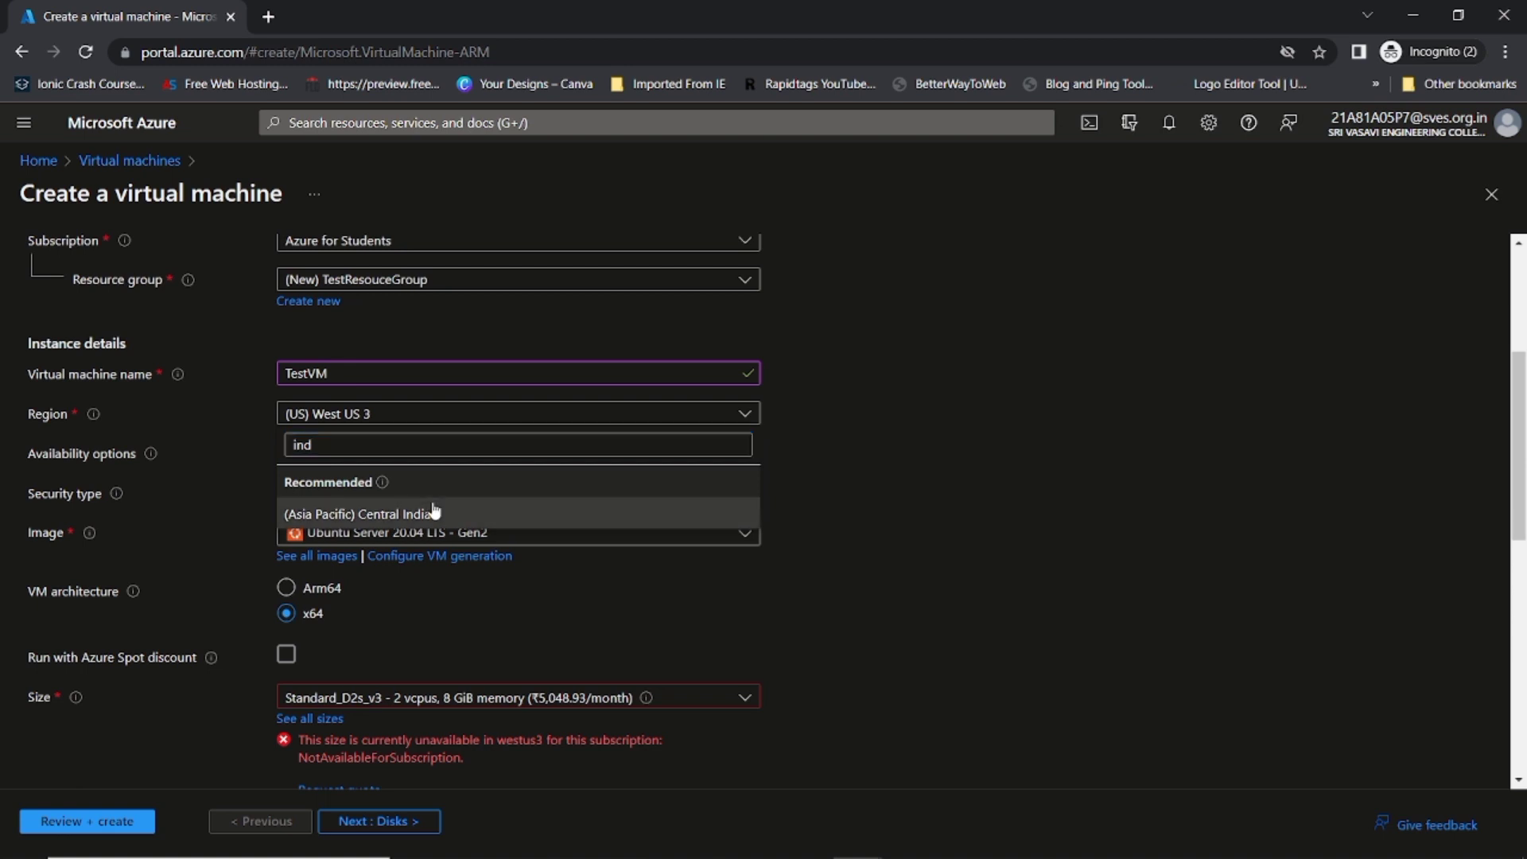
{"action": "left_click", "coordinate": [424, 514]}
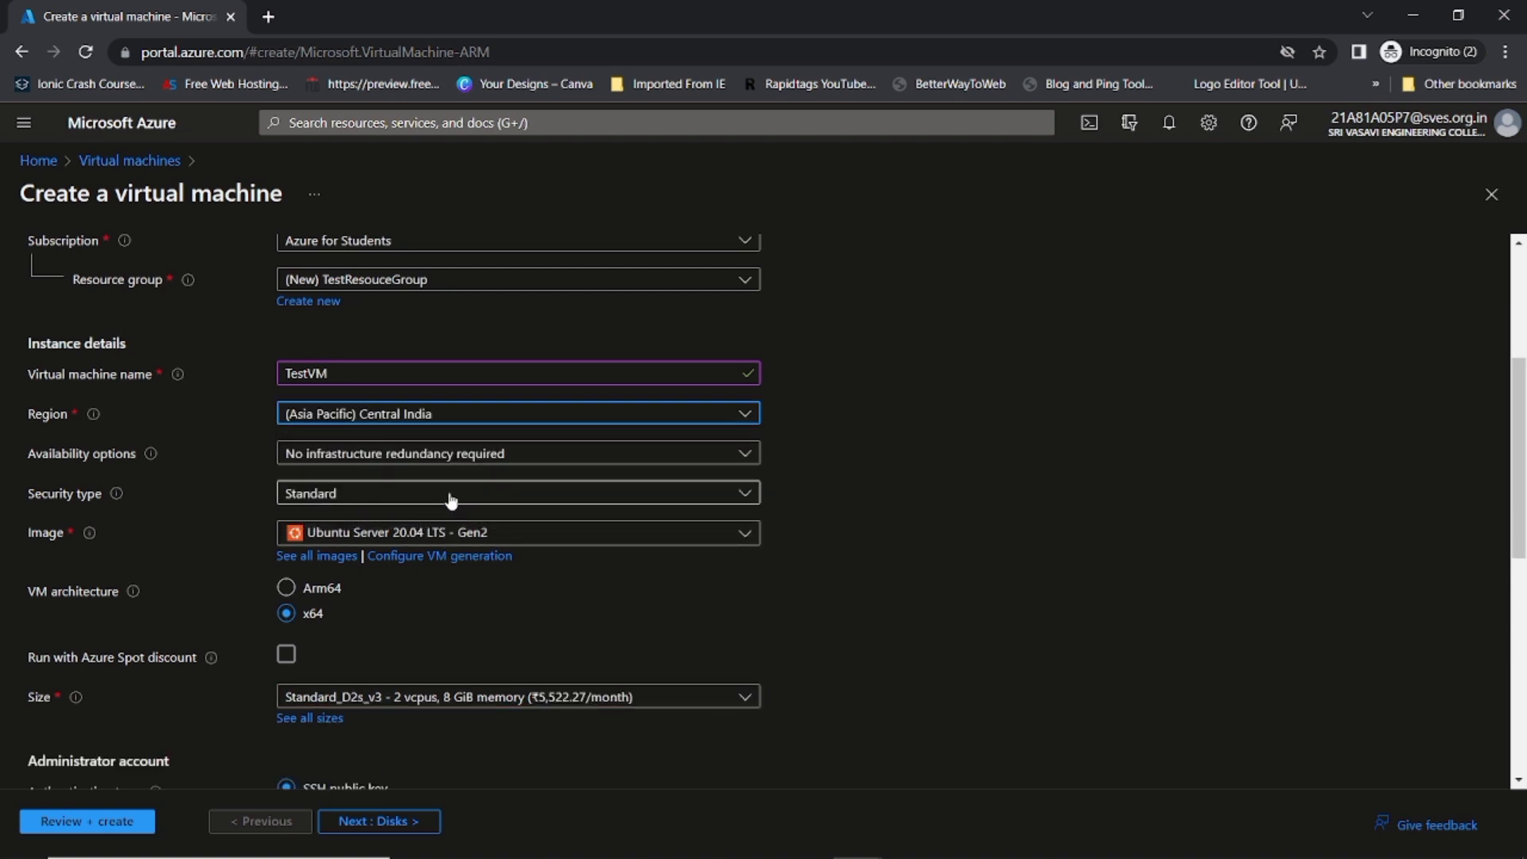
Step: Keep Standard security type and no infrastructure redundancy for availability
{"action": "left_click", "coordinate": [392, 503]}
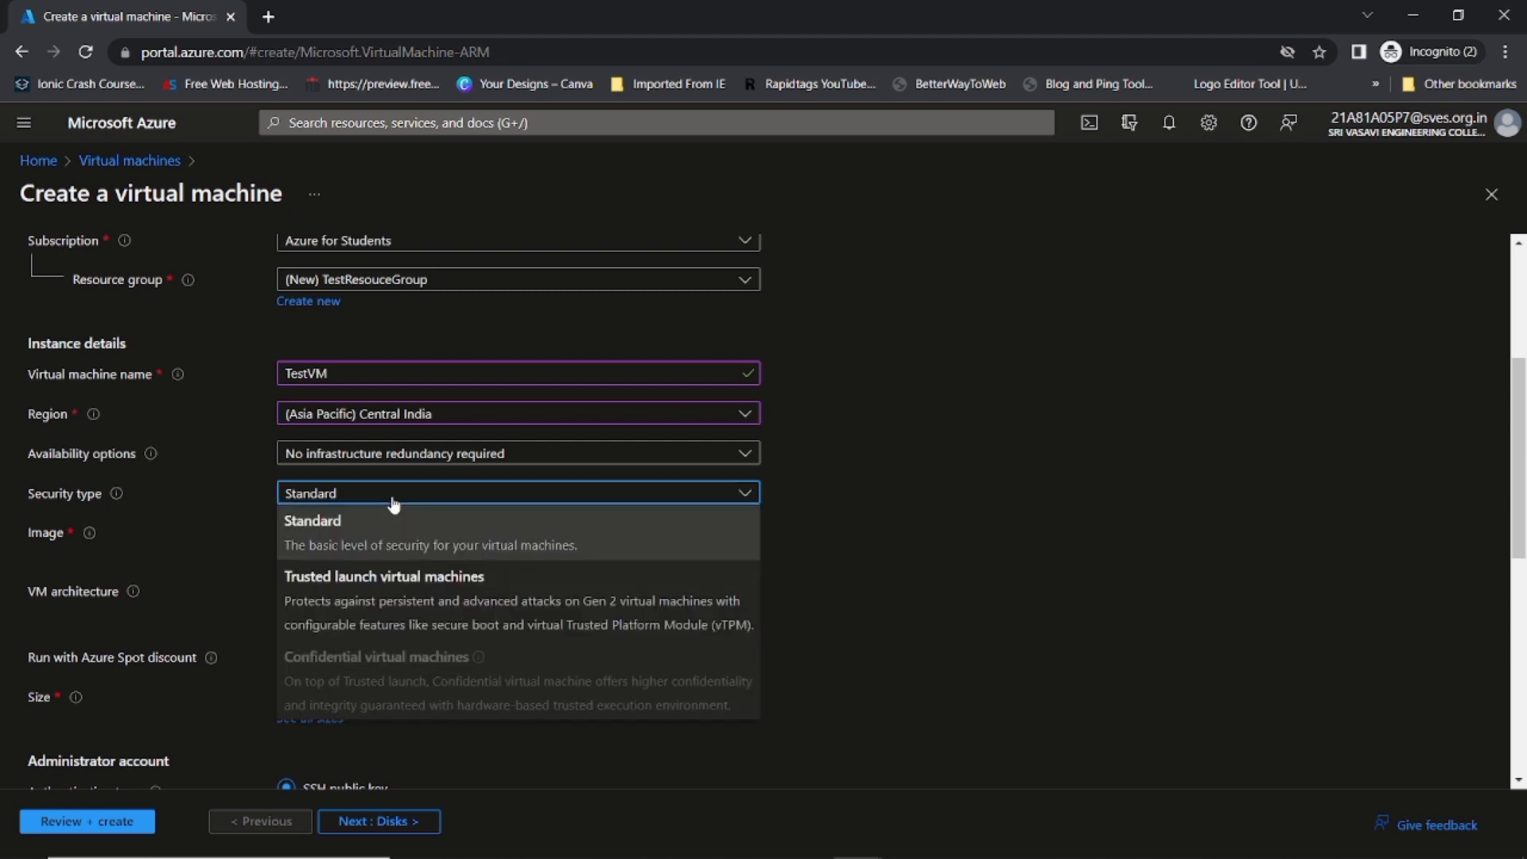
{"action": "left_click", "coordinate": [392, 503]}
{"action": "left_click", "coordinate": [385, 460]}
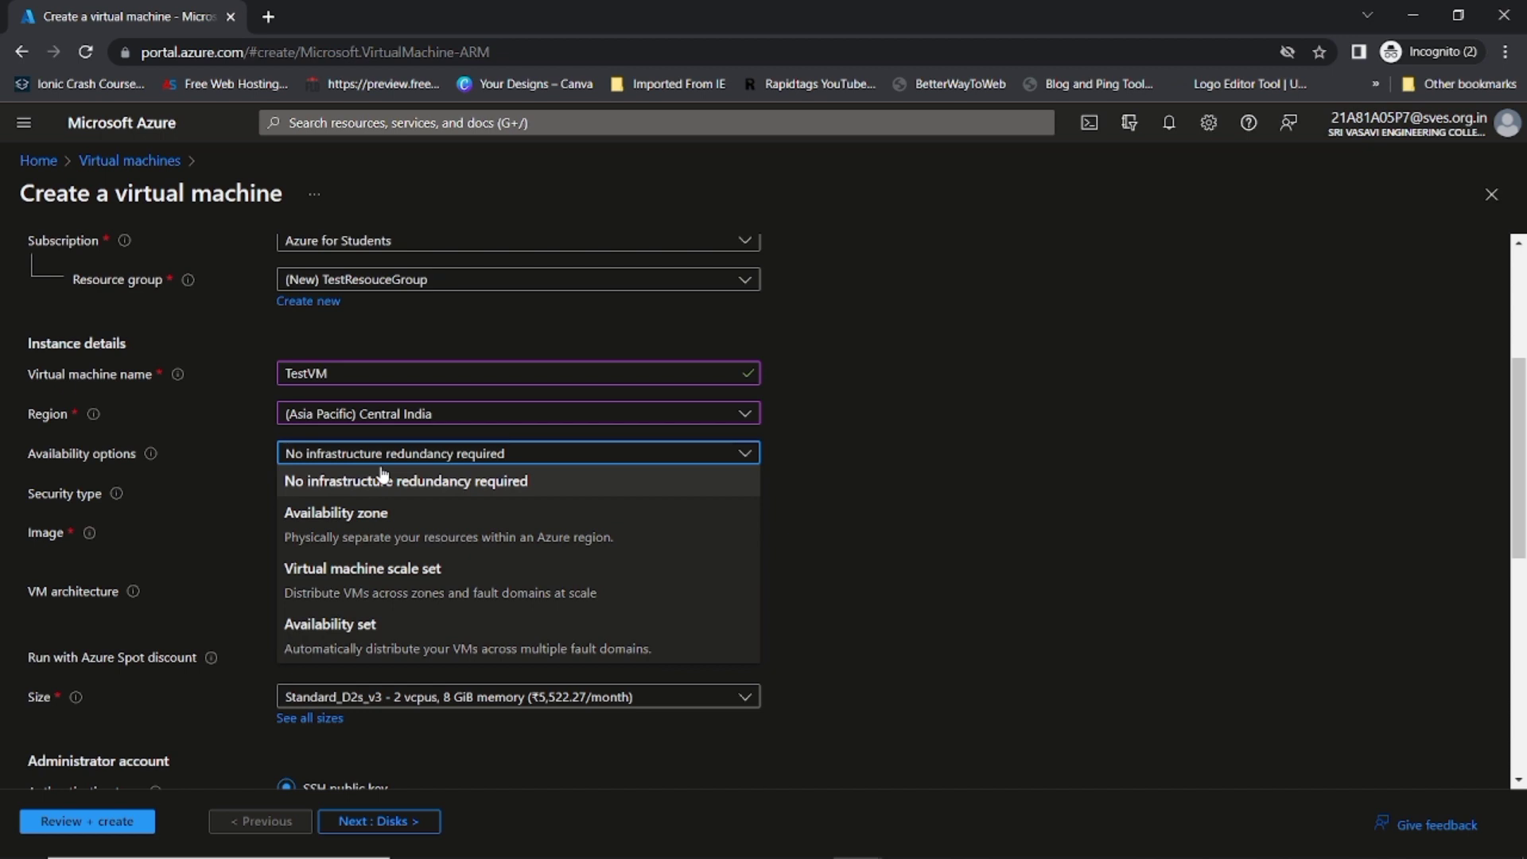
{"action": "left_click", "coordinate": [382, 479]}
Step: Choose the Windows 10 Pro, version 21H2 - Gen2 image
{"action": "left_click", "coordinate": [334, 532]}
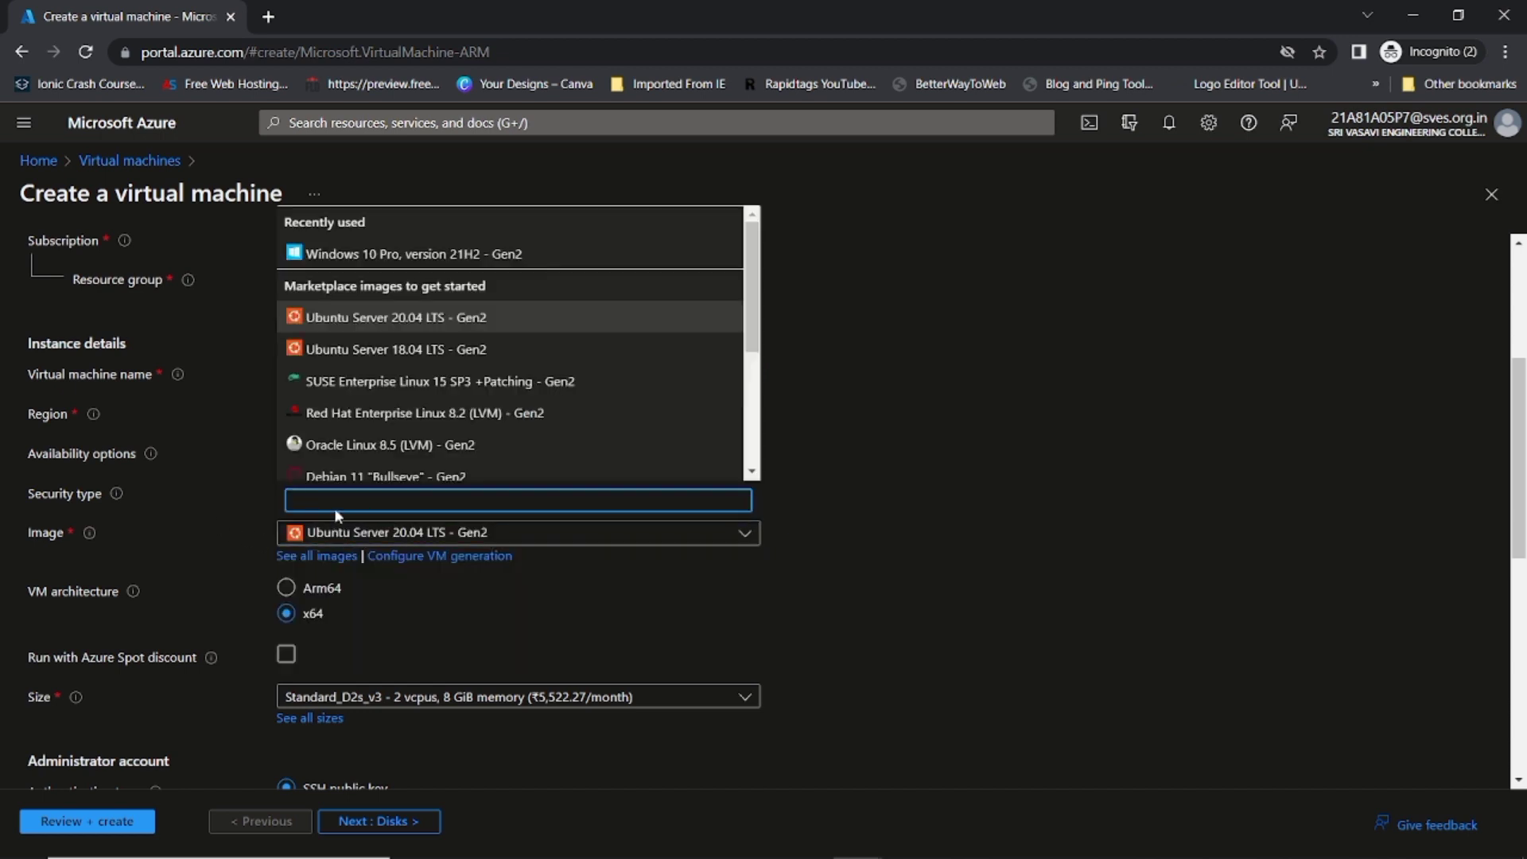
{"action": "scroll", "coordinate": [390, 398], "scroll_direction": "down", "scroll_amount": 3}
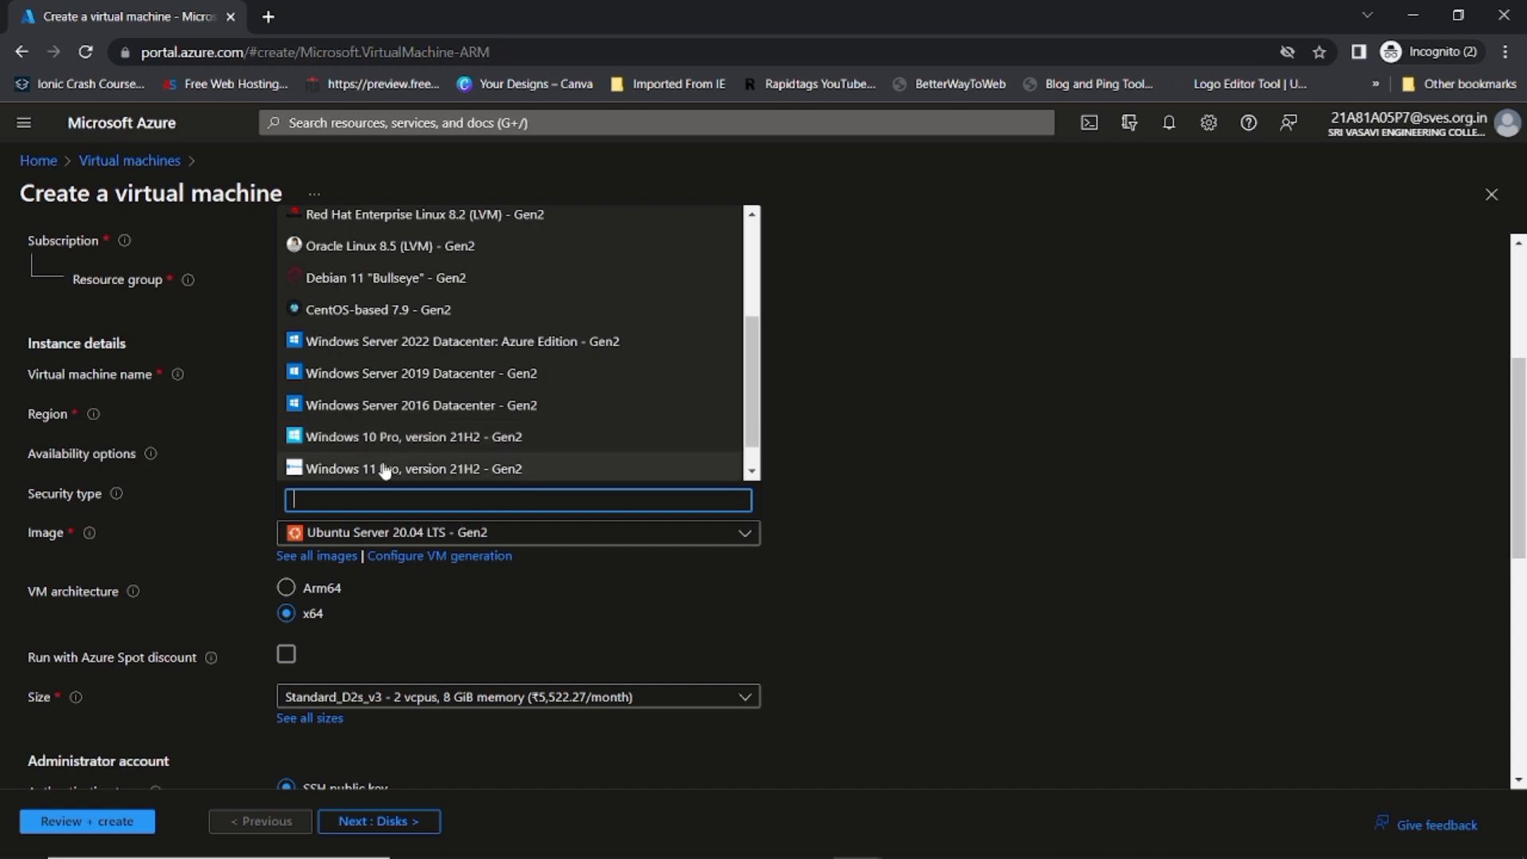
{"action": "left_click", "coordinate": [388, 438]}
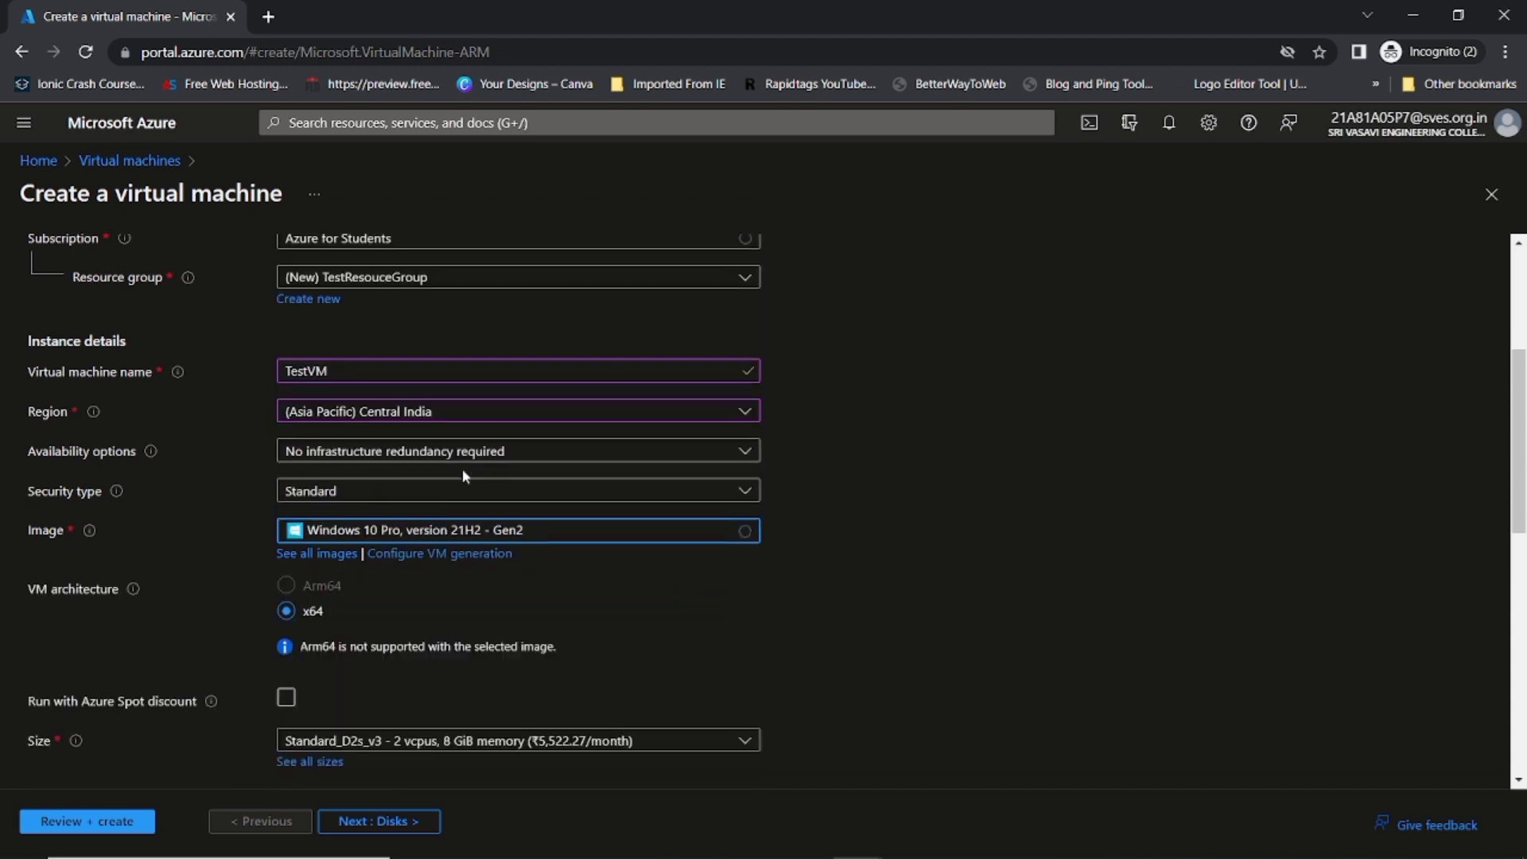
{"action": "scroll", "coordinate": [463, 472], "scroll_direction": "down", "scroll_amount": 3}
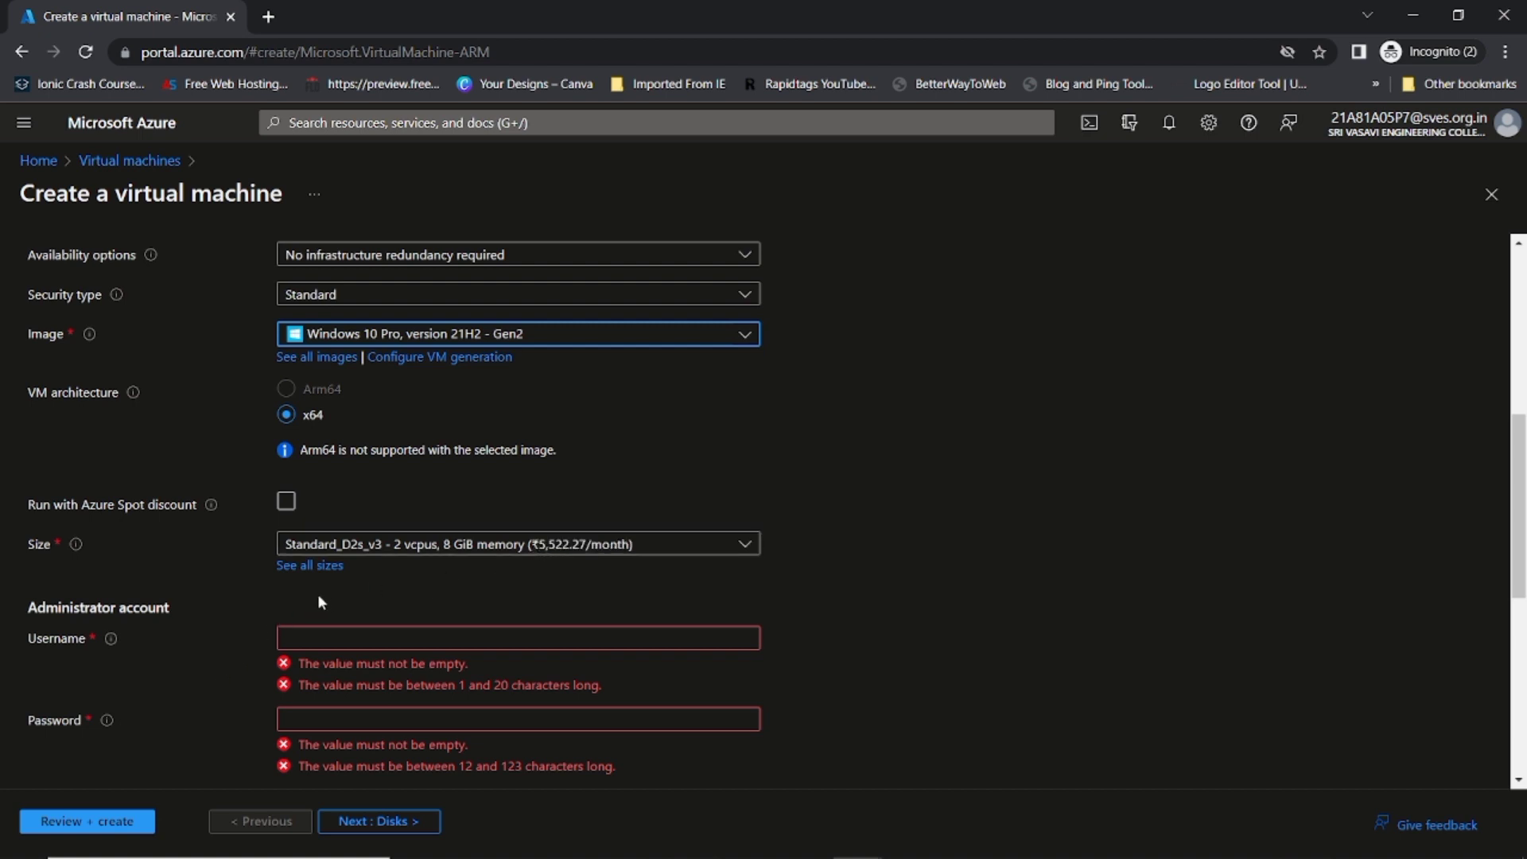
Step: Enter the administrator username and a matching password in both password fields
{"action": "scroll", "coordinate": [315, 604], "scroll_direction": "down", "scroll_amount": 3}
{"action": "left_click", "coordinate": [305, 431]}
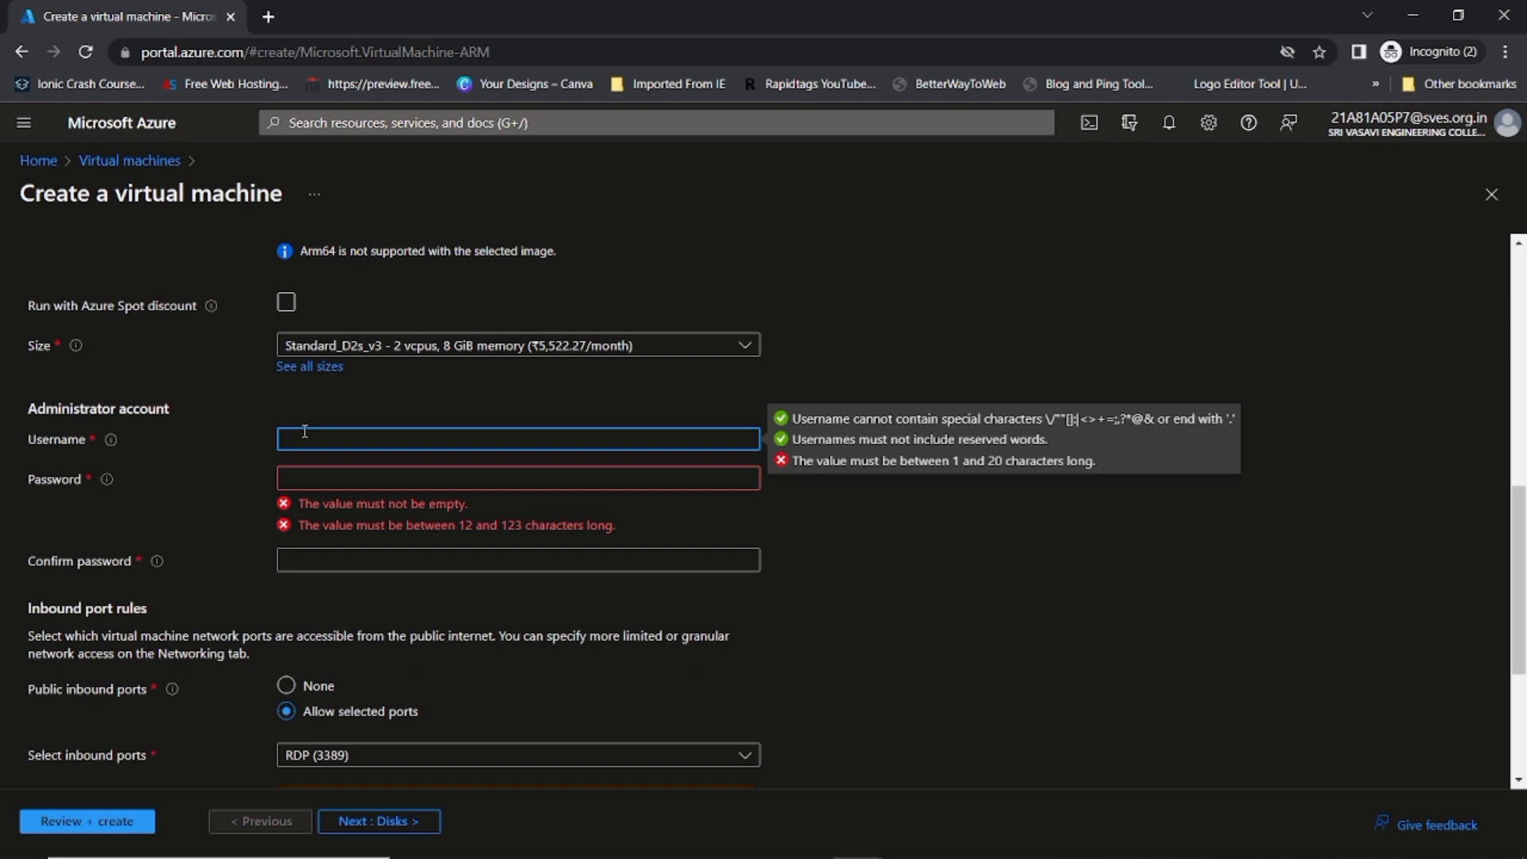
{"action": "type", "text": "Testuser"}
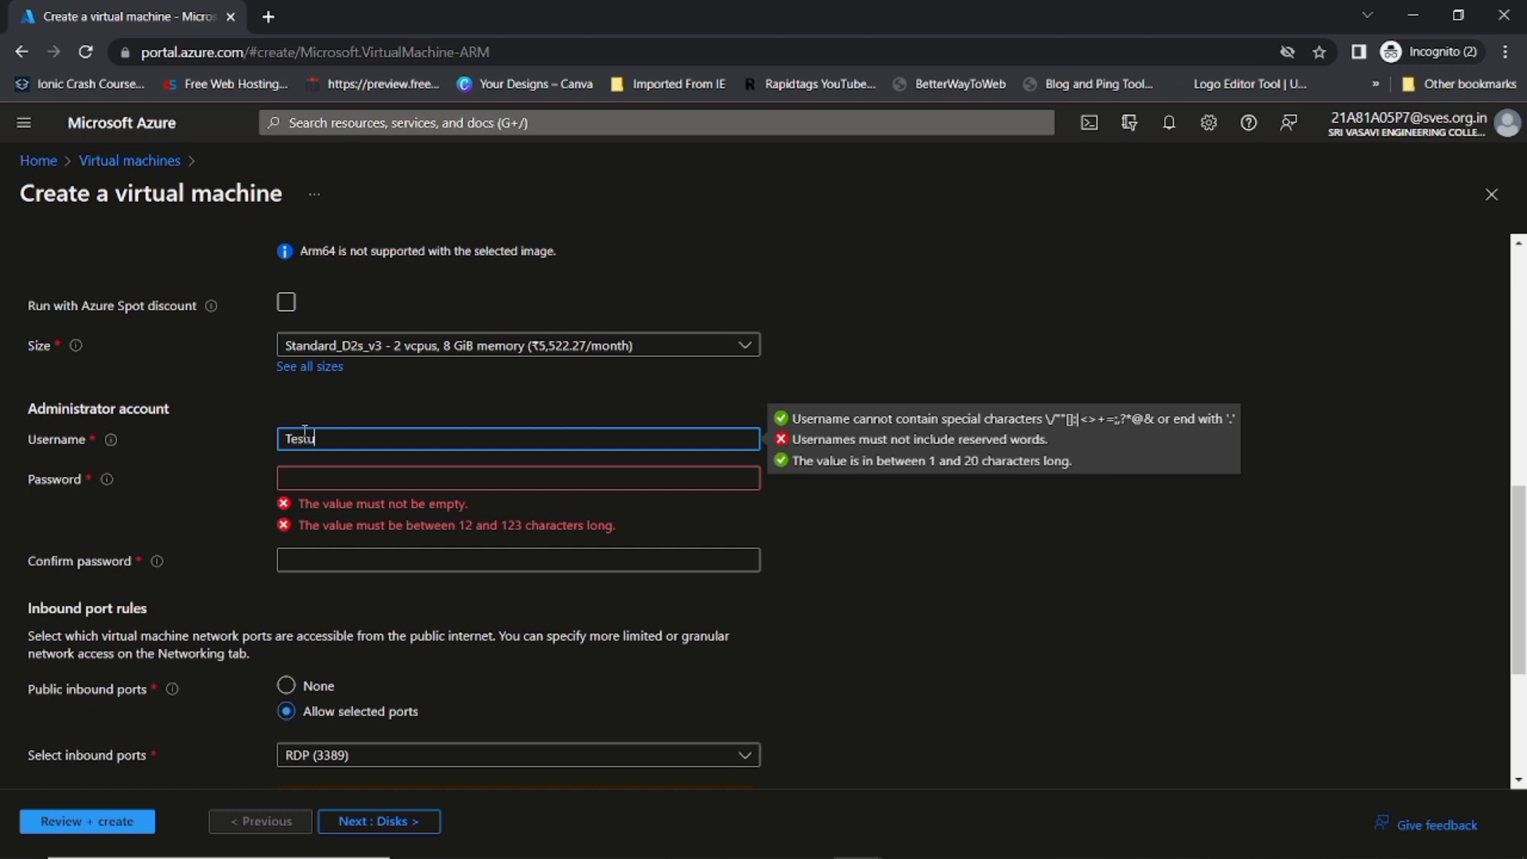
{"action": "left_click", "coordinate": [350, 477]}
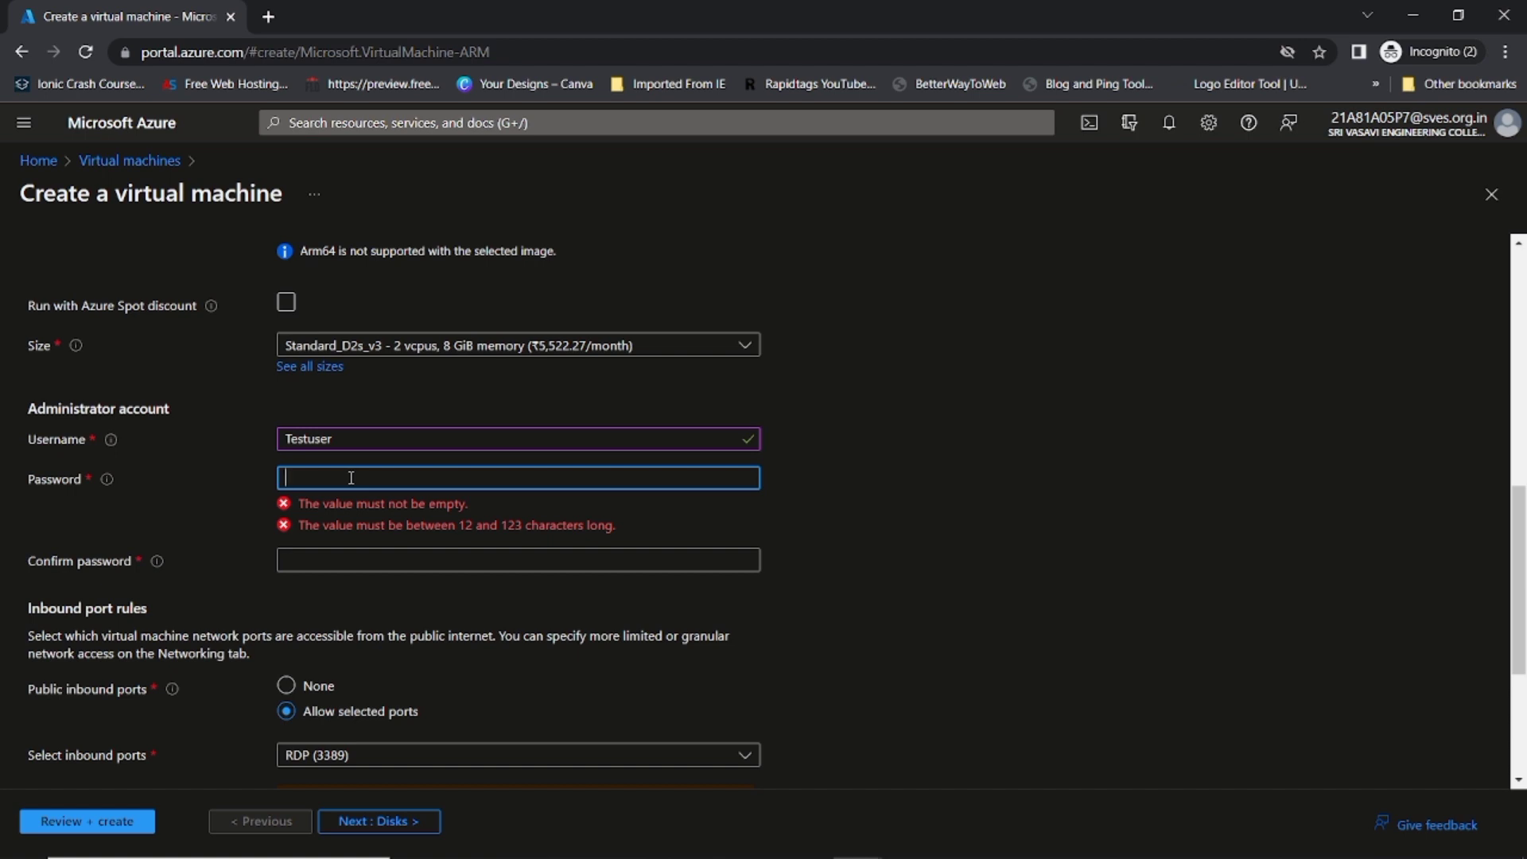
{"action": "type", "text": "•••••"}
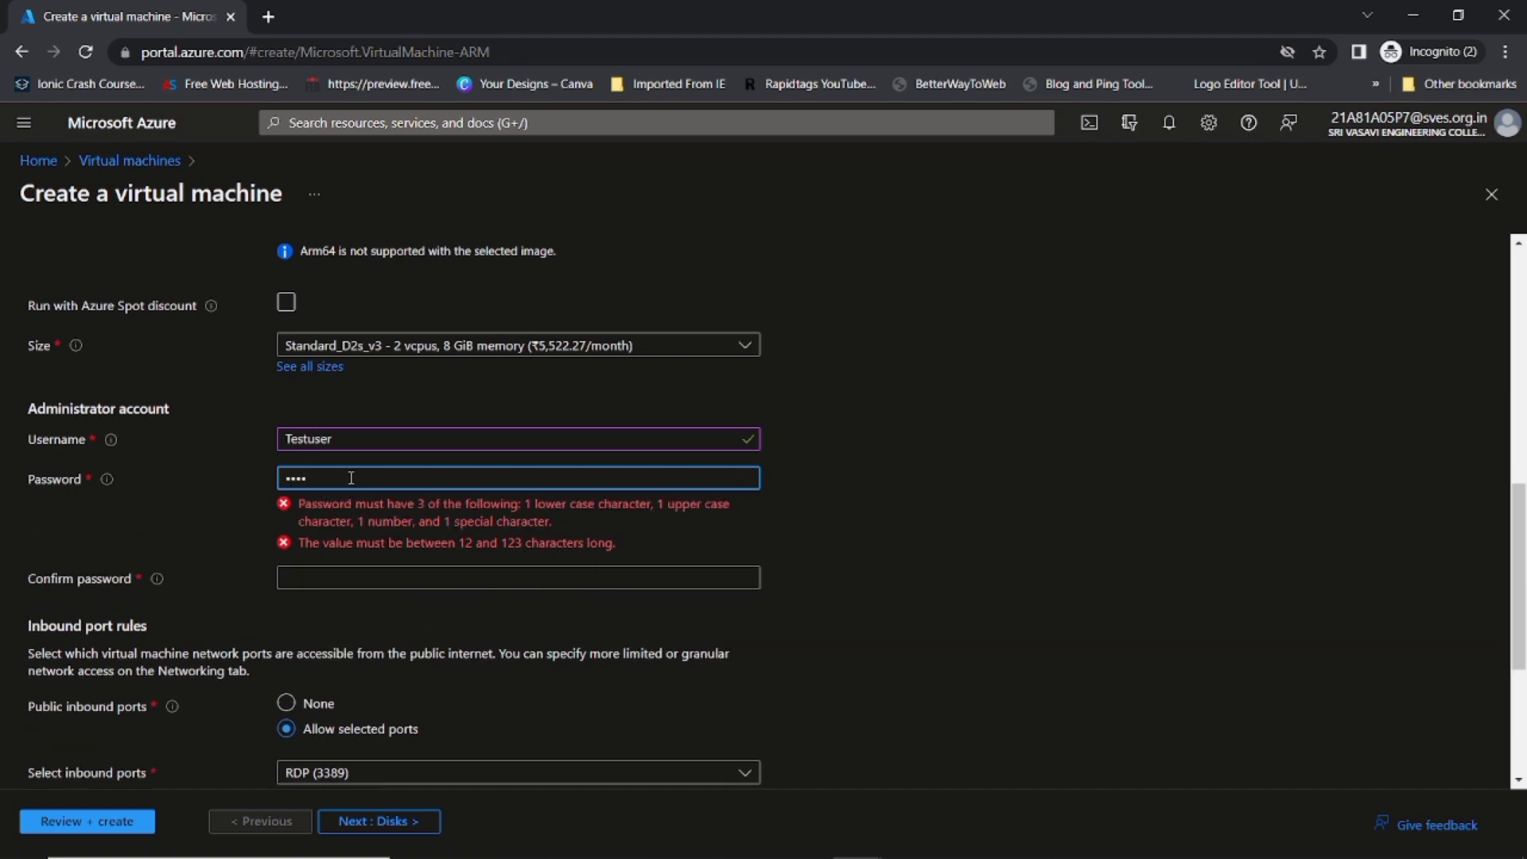
{"action": "type", "text": "•••••••"}
{"action": "left_click", "coordinate": [307, 510]}
{"action": "type", "text": "••••••••"}
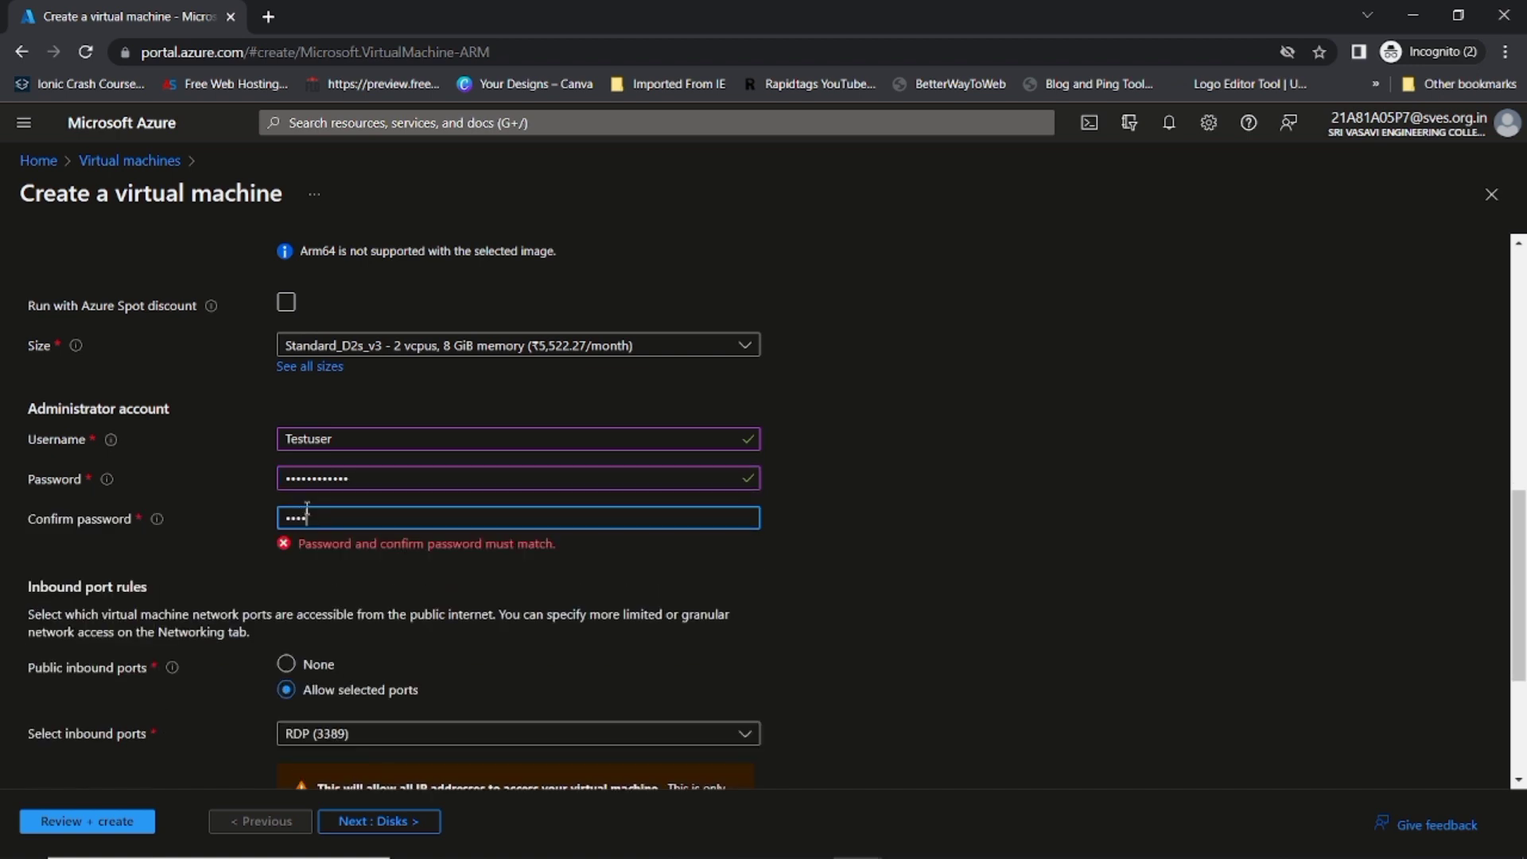
{"action": "type", "text": "••••"}
Step: Keep RDP (3389) as the allowed inbound port and confirm Windows 10/11 license eligibility
{"action": "scroll", "coordinate": [327, 540], "scroll_direction": "down", "scroll_amount": 3}
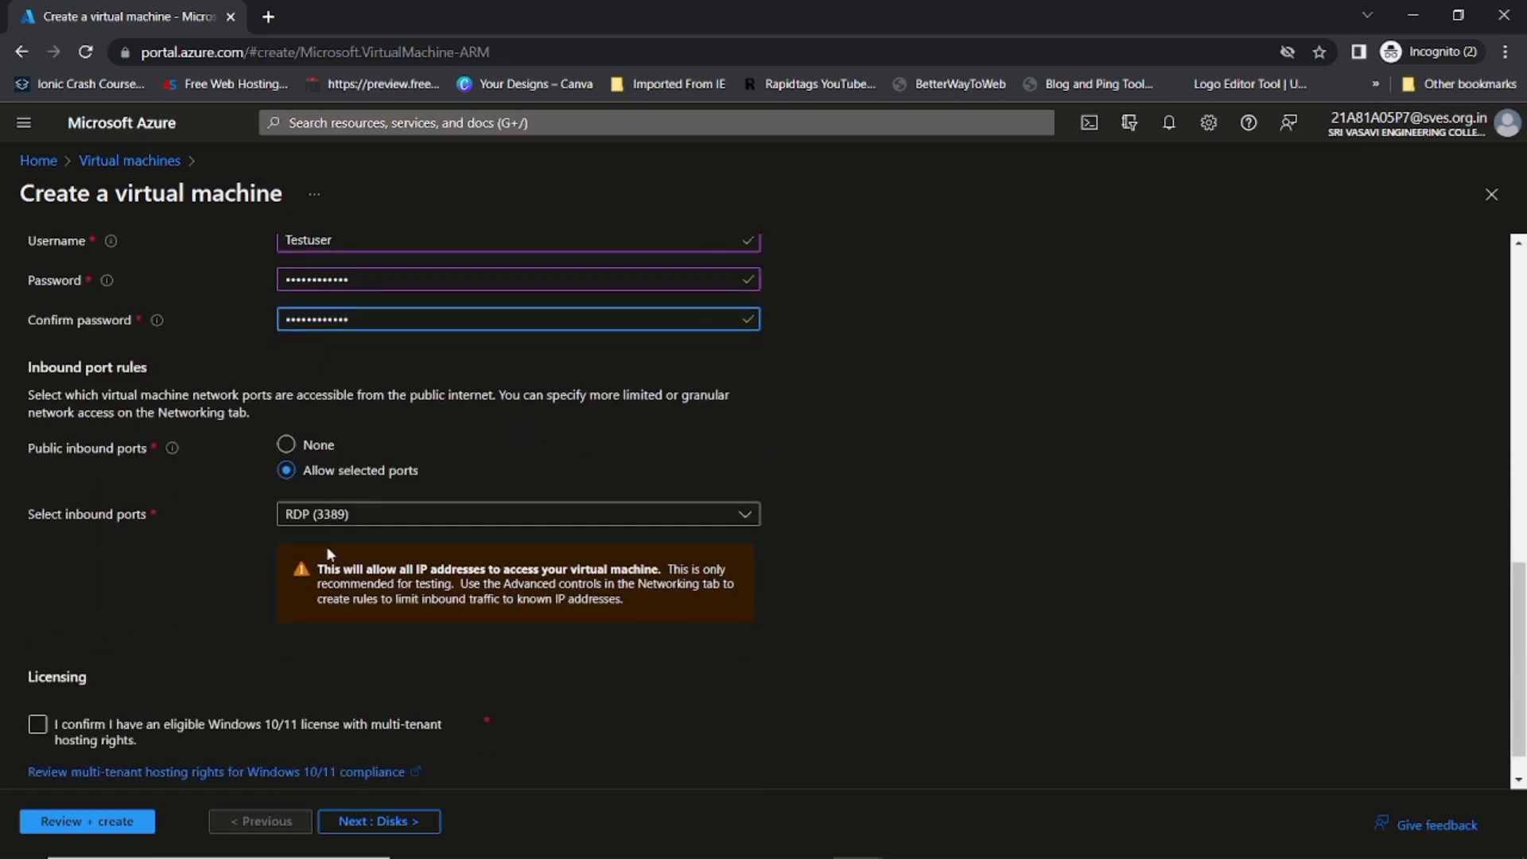
{"action": "left_click", "coordinate": [442, 525]}
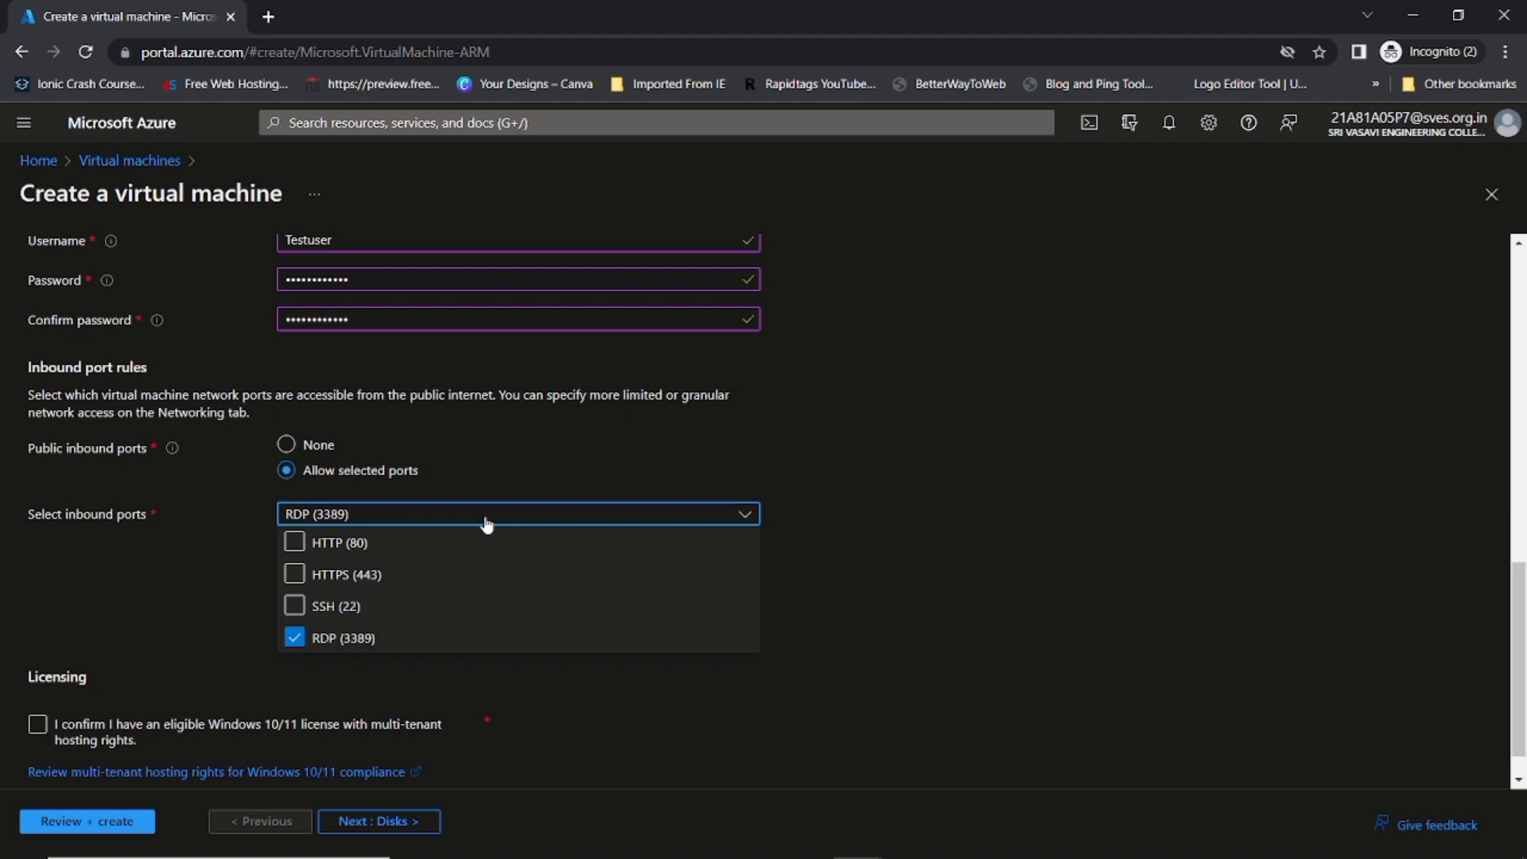
{"action": "left_click", "coordinate": [487, 516]}
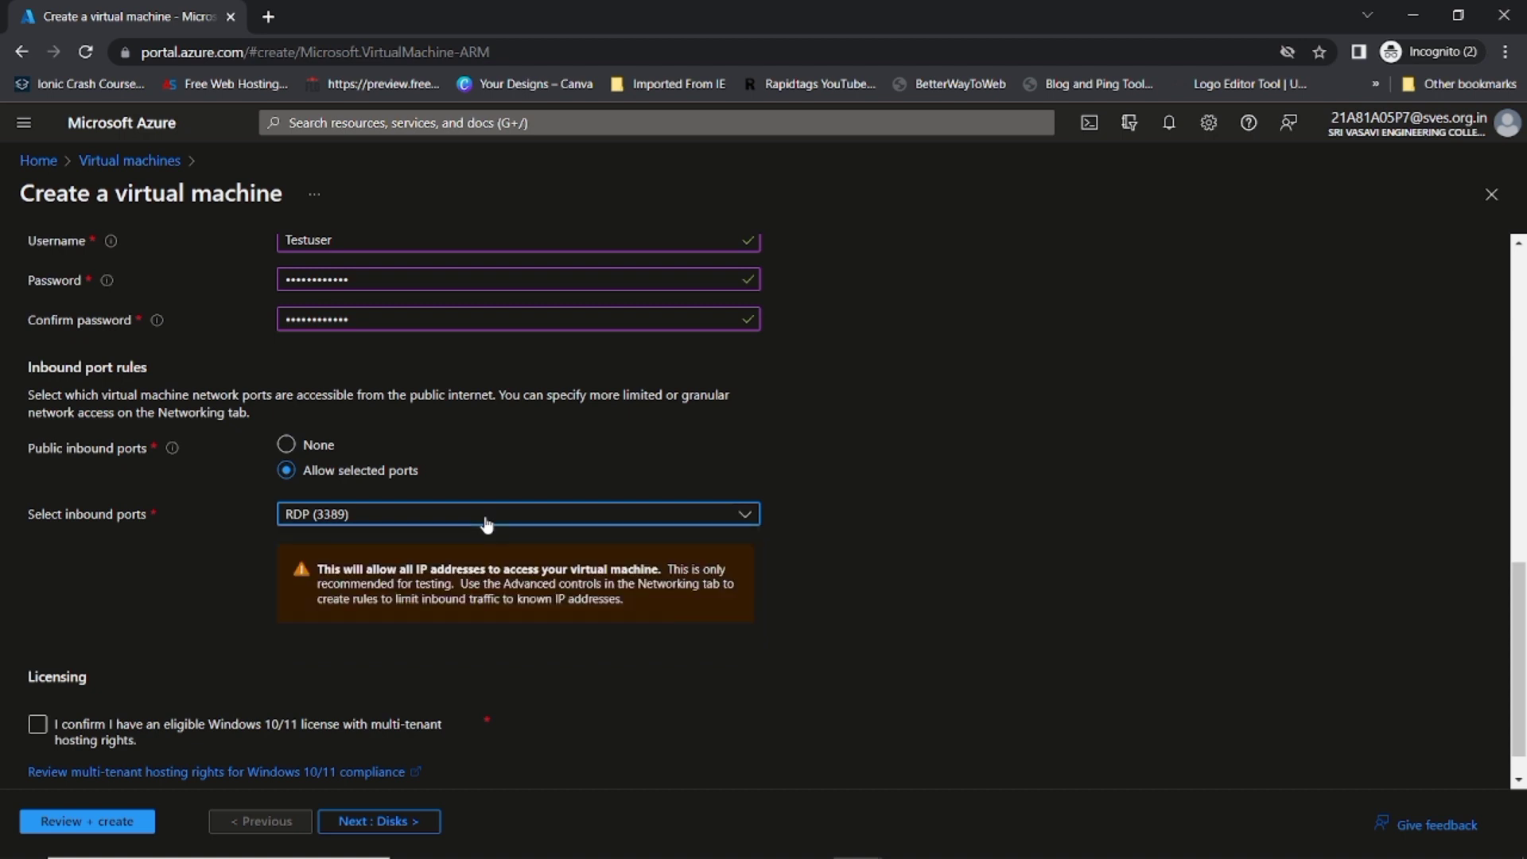
{"action": "left_click", "coordinate": [37, 724]}
Step: On the Disks tab, keep Premium SSD (locally-redundant storage) as the OS disk type
{"action": "left_click", "coordinate": [379, 821]}
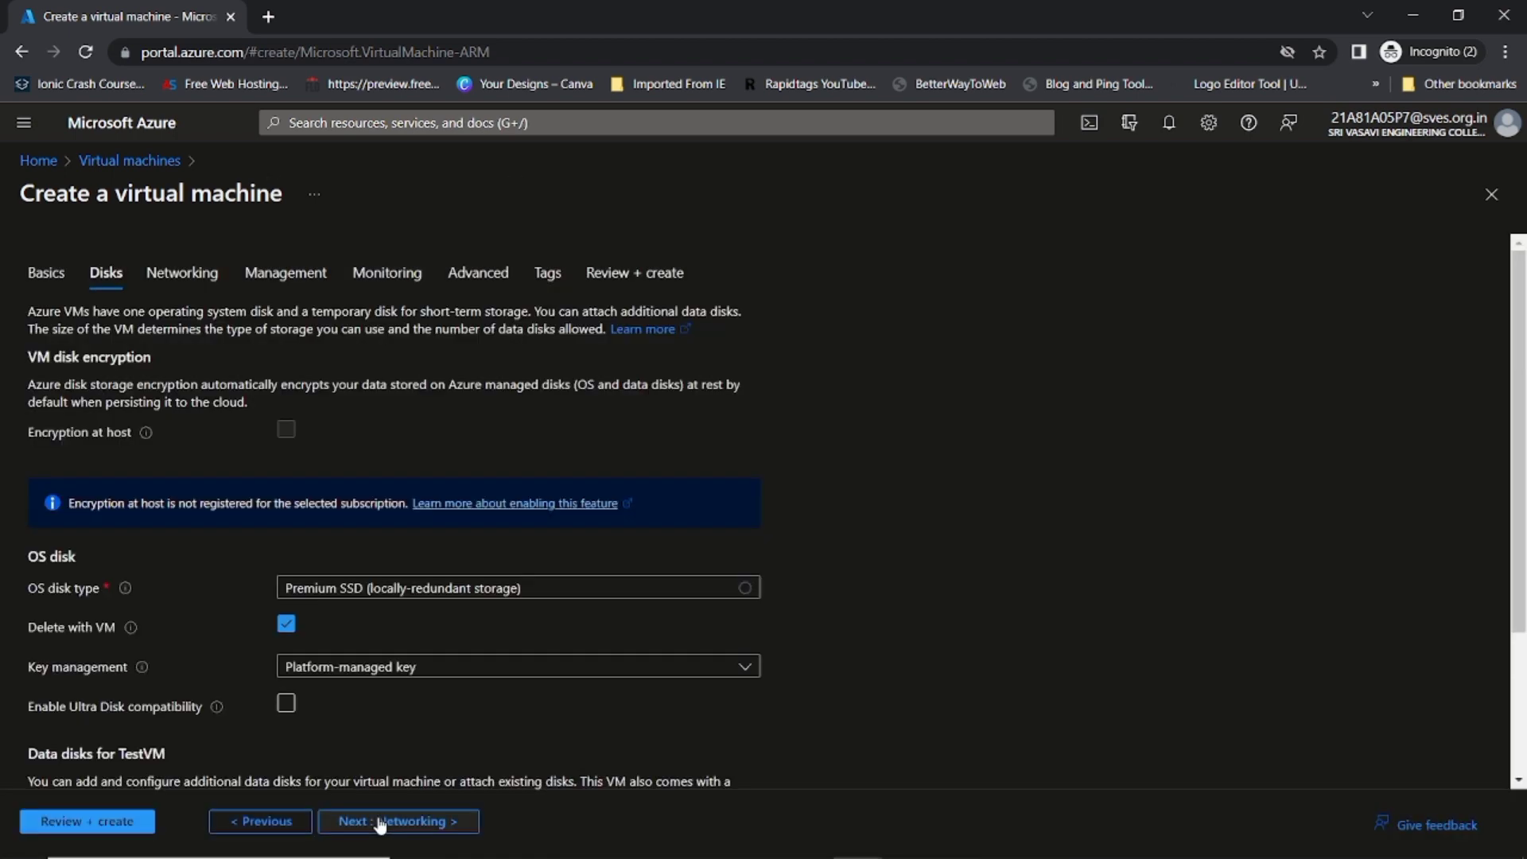
{"action": "scroll", "coordinate": [369, 600], "scroll_direction": "down", "scroll_amount": 3}
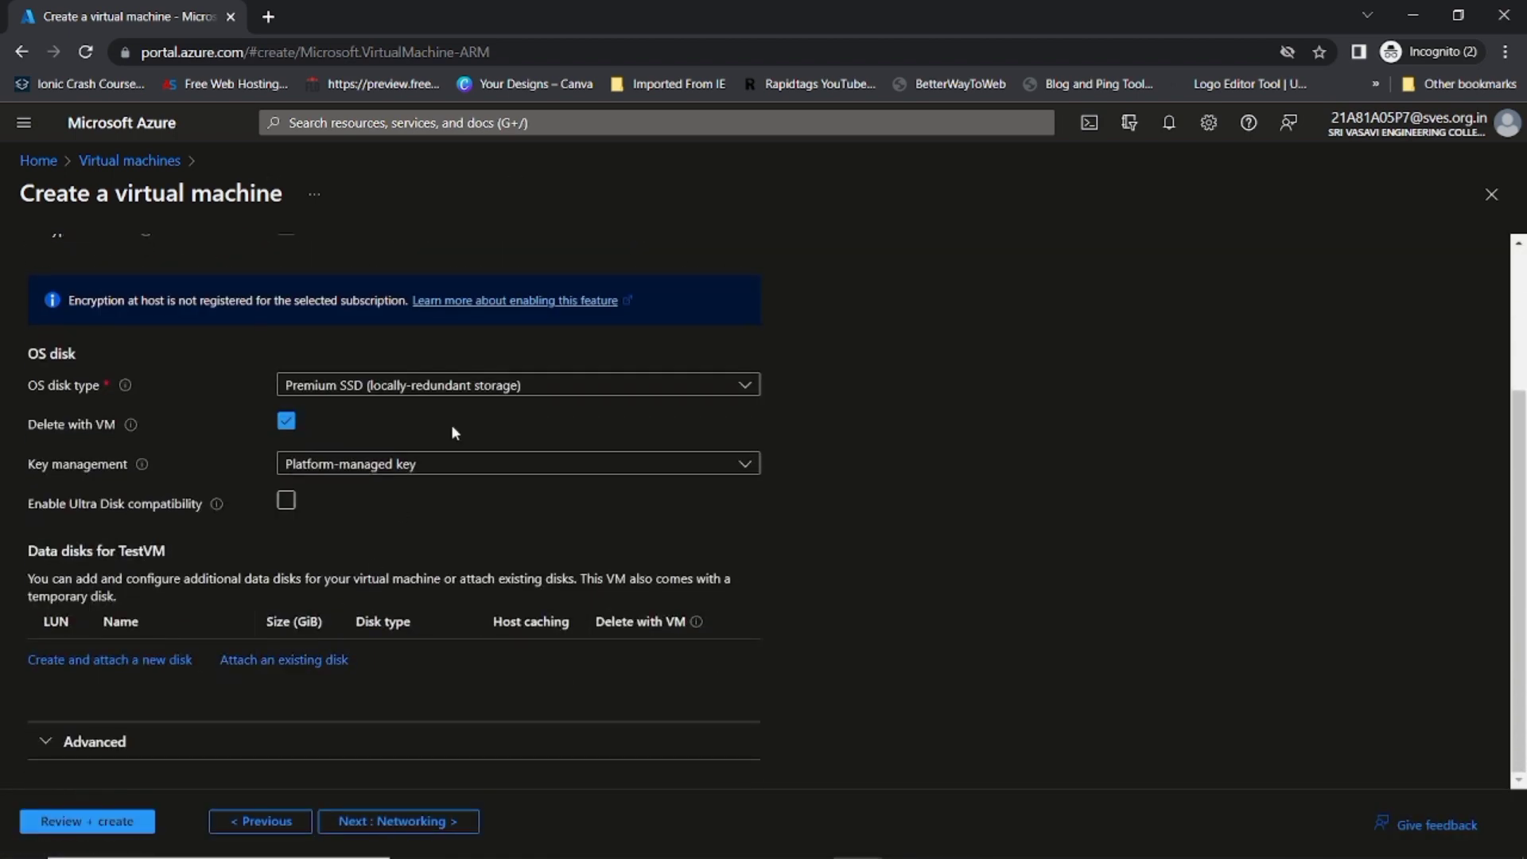
{"action": "left_click", "coordinate": [435, 393]}
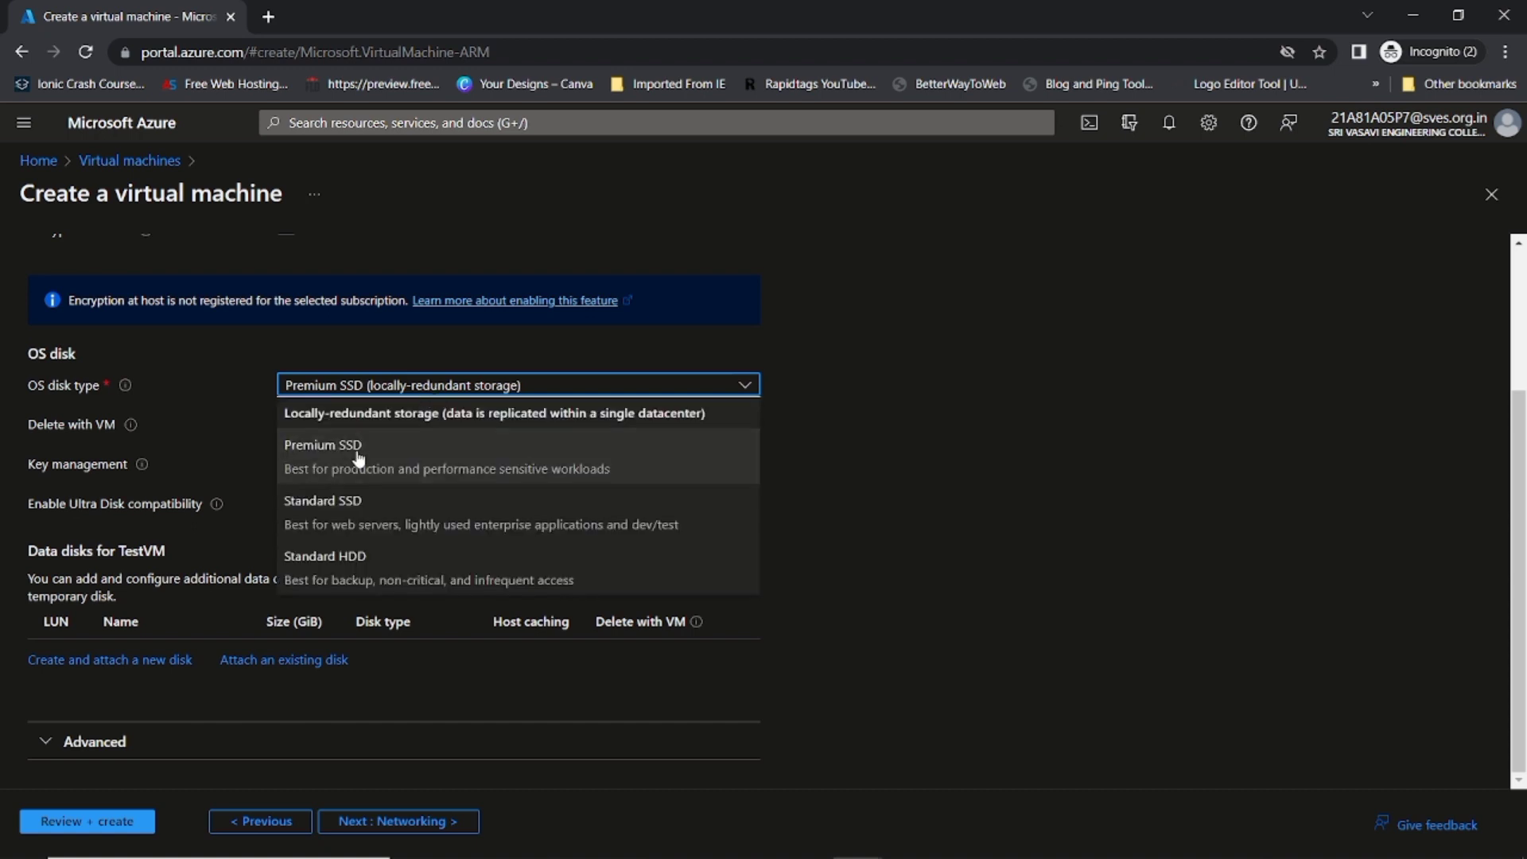
{"action": "left_click", "coordinate": [421, 778]}
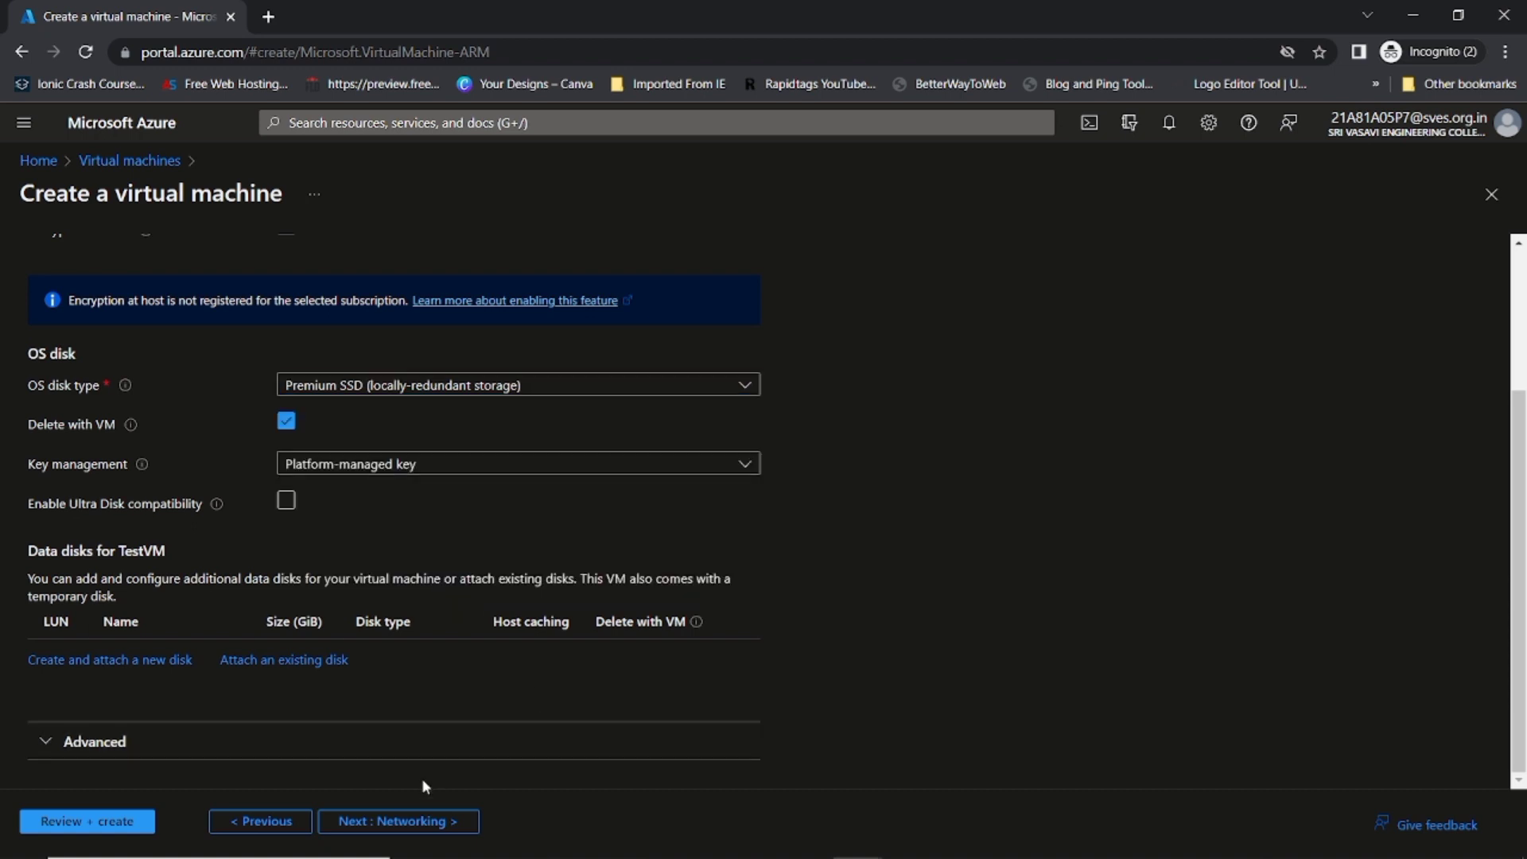
Step: Accept the networking defaults: TestResouceGroup-vnet, TestVM-ip and RDP (3389) inbound
{"action": "left_click", "coordinate": [412, 823]}
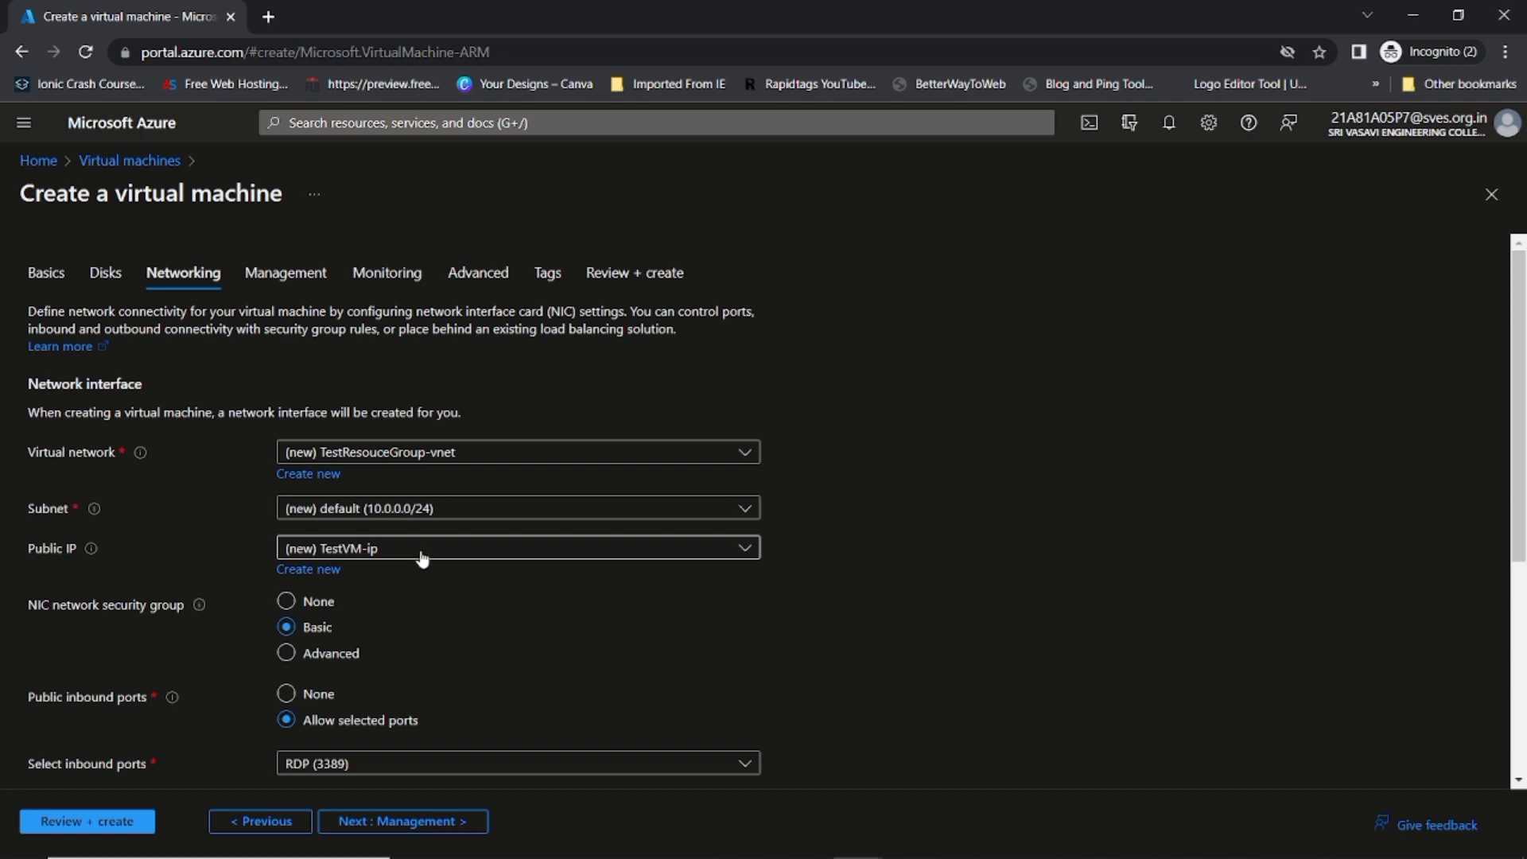
{"action": "scroll", "coordinate": [425, 554], "scroll_direction": "down", "scroll_amount": 1}
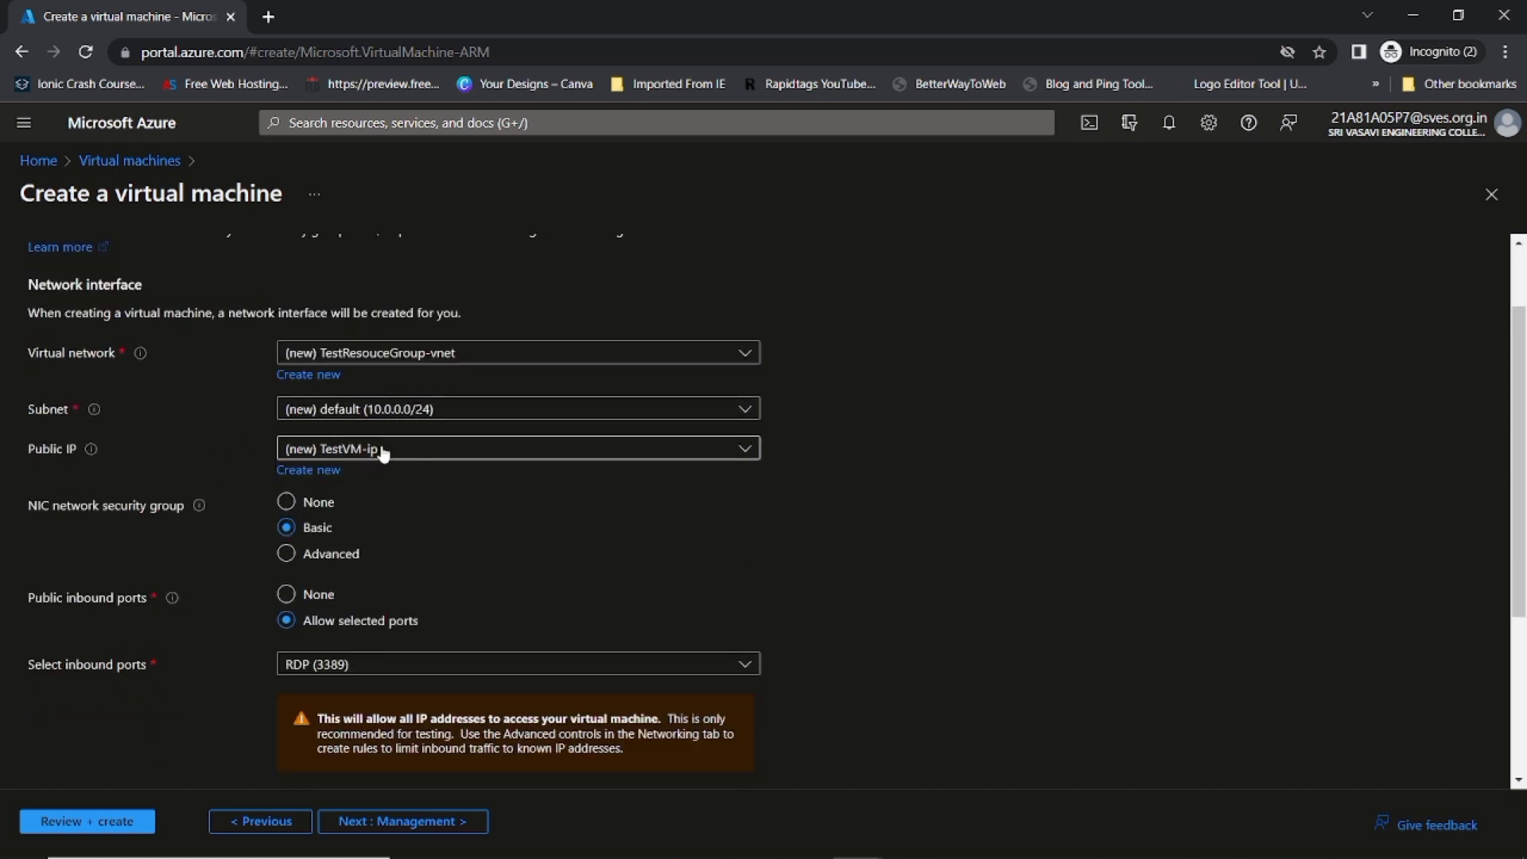
{"action": "scroll", "coordinate": [375, 470], "scroll_direction": "down", "scroll_amount": 3}
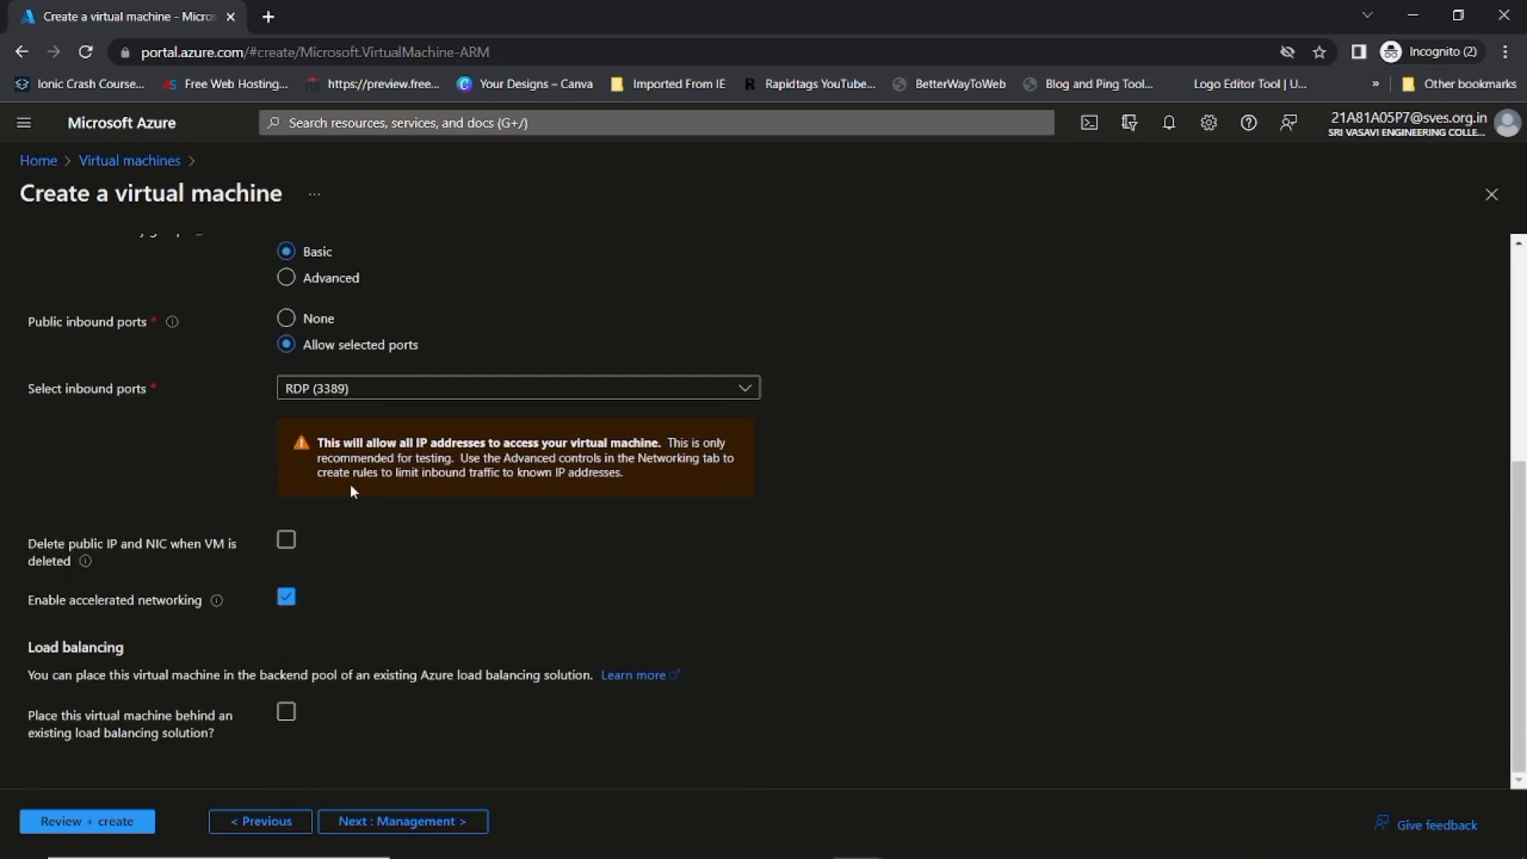
{"action": "scroll", "coordinate": [397, 481], "scroll_direction": "up", "scroll_amount": 3}
{"action": "scroll", "coordinate": [417, 481], "scroll_direction": "up", "scroll_amount": 1}
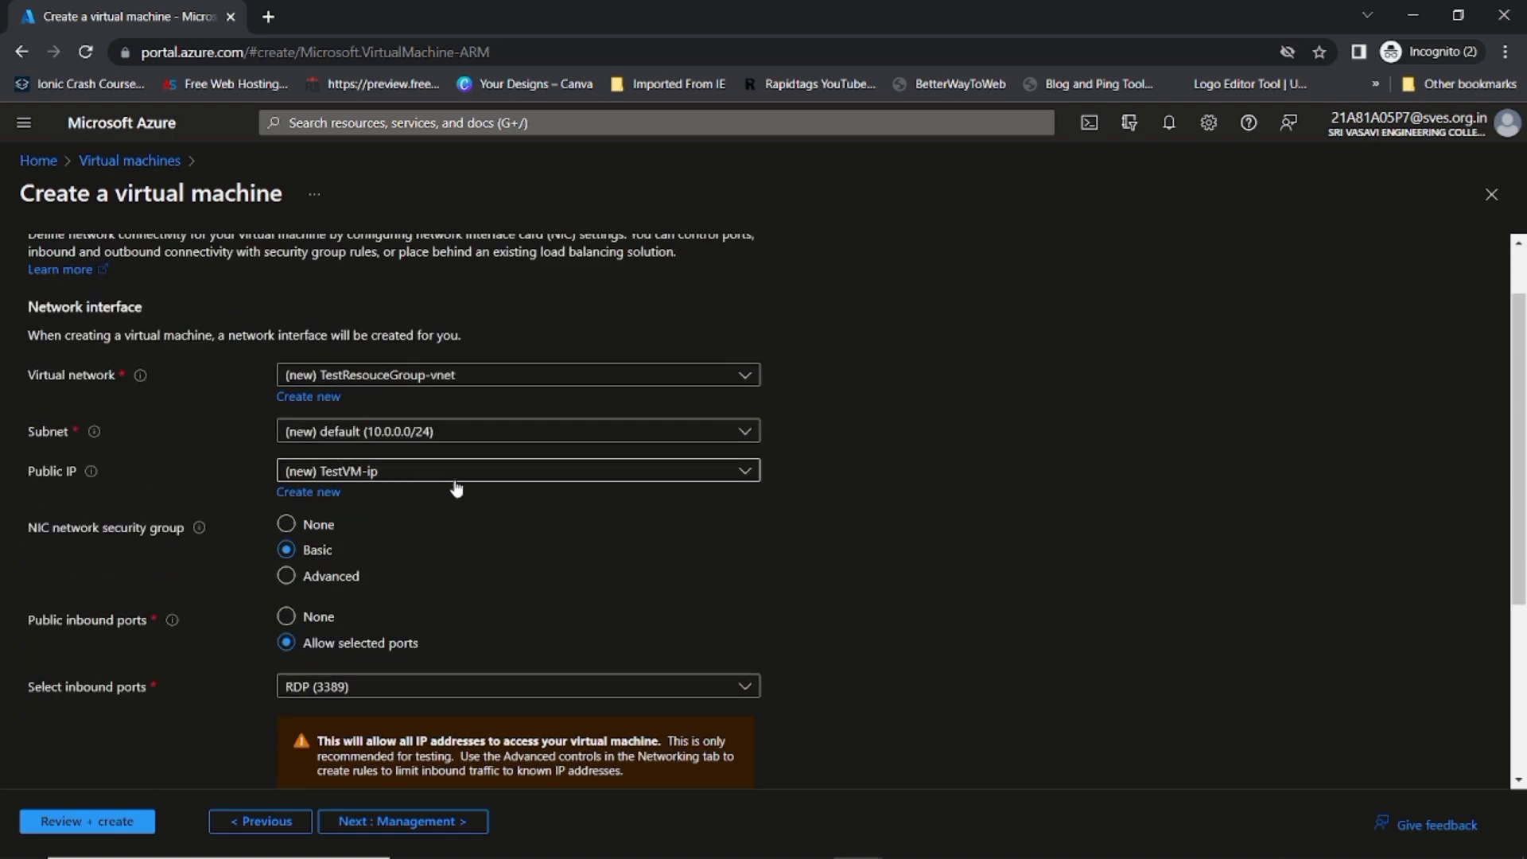
{"action": "left_click", "coordinate": [321, 398]}
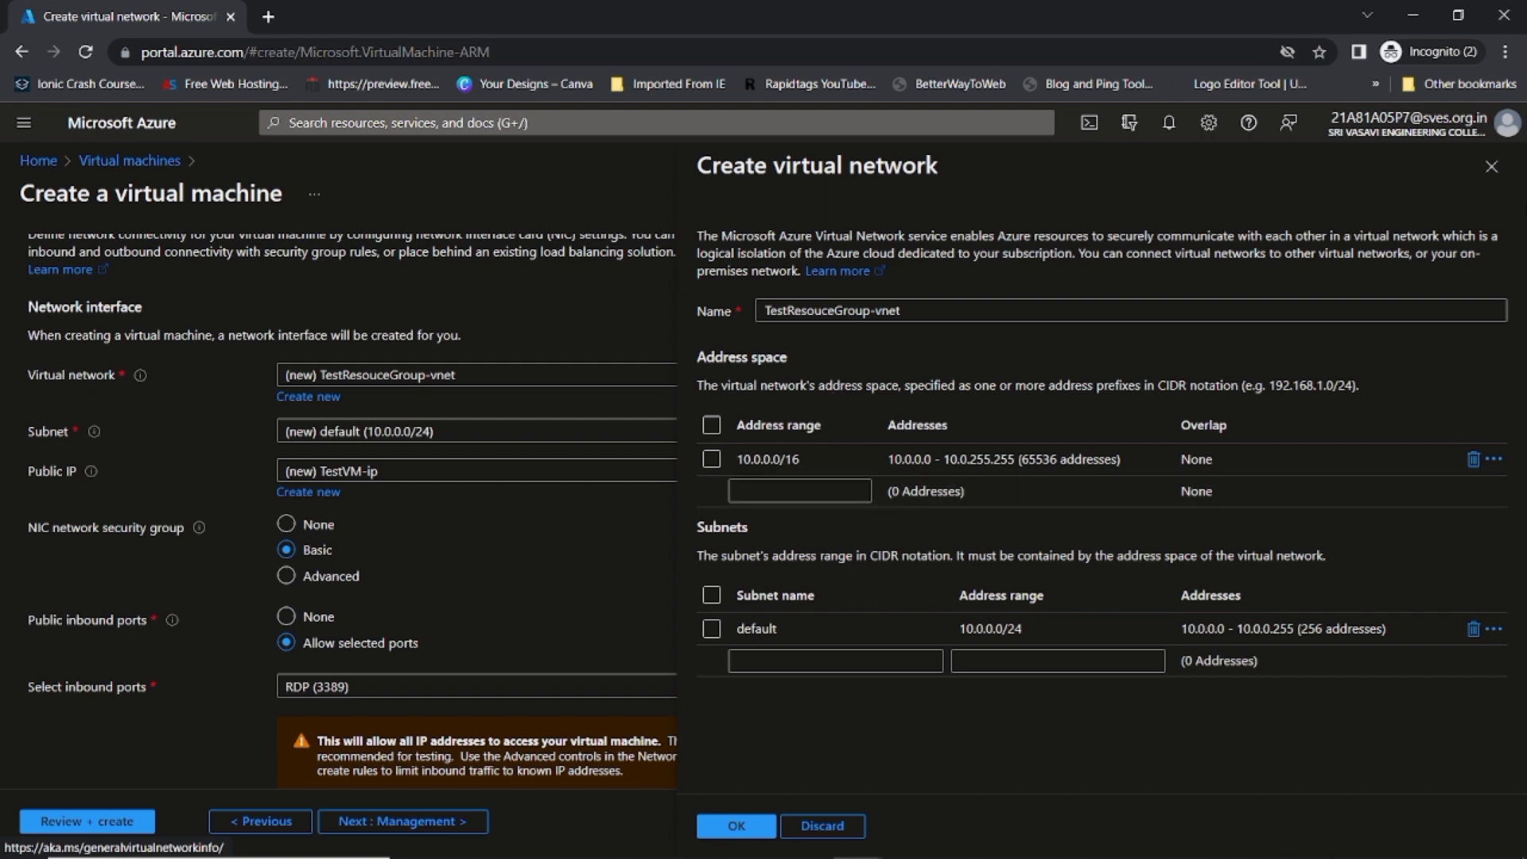
{"action": "left_click", "coordinate": [1489, 177]}
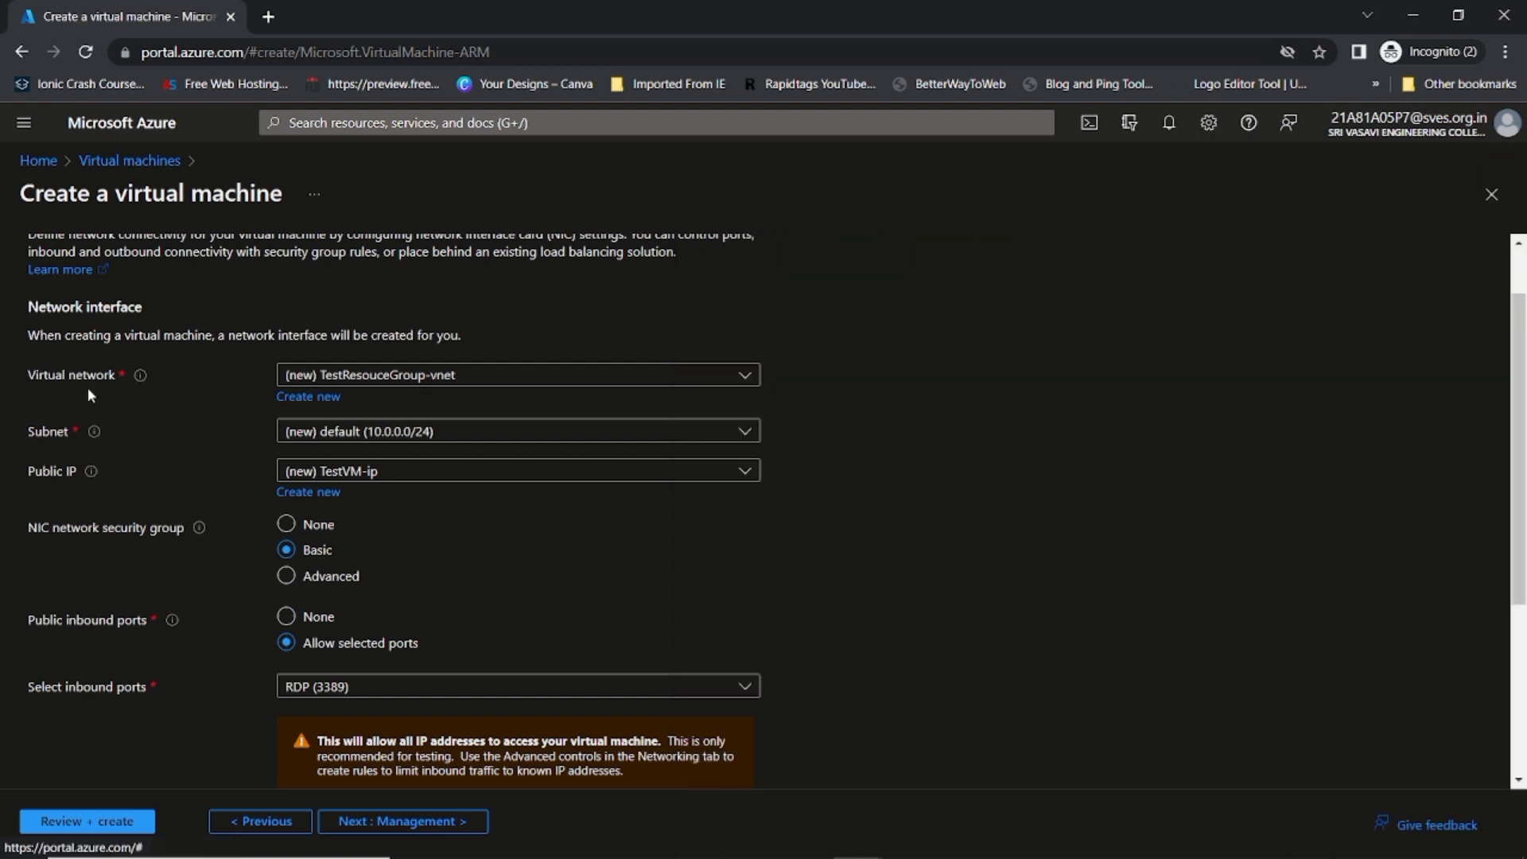
{"action": "scroll", "coordinate": [156, 444], "scroll_direction": "down", "scroll_amount": 2}
Step: Leave the Management tab options unchanged and continue to Monitoring
{"action": "left_click", "coordinate": [402, 821]}
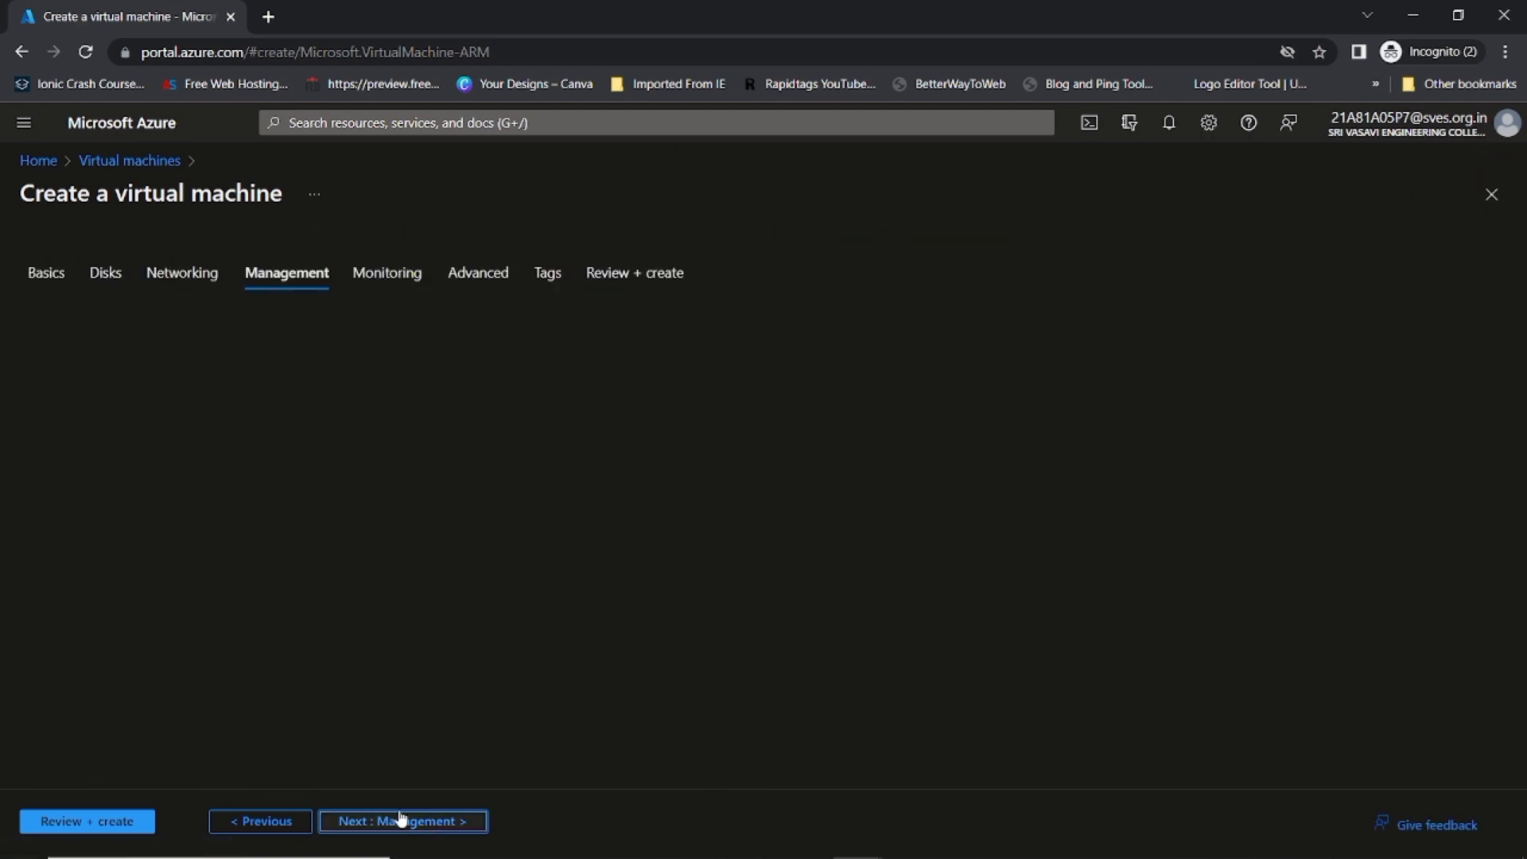
{"action": "scroll", "coordinate": [294, 605], "scroll_direction": "down", "scroll_amount": 3}
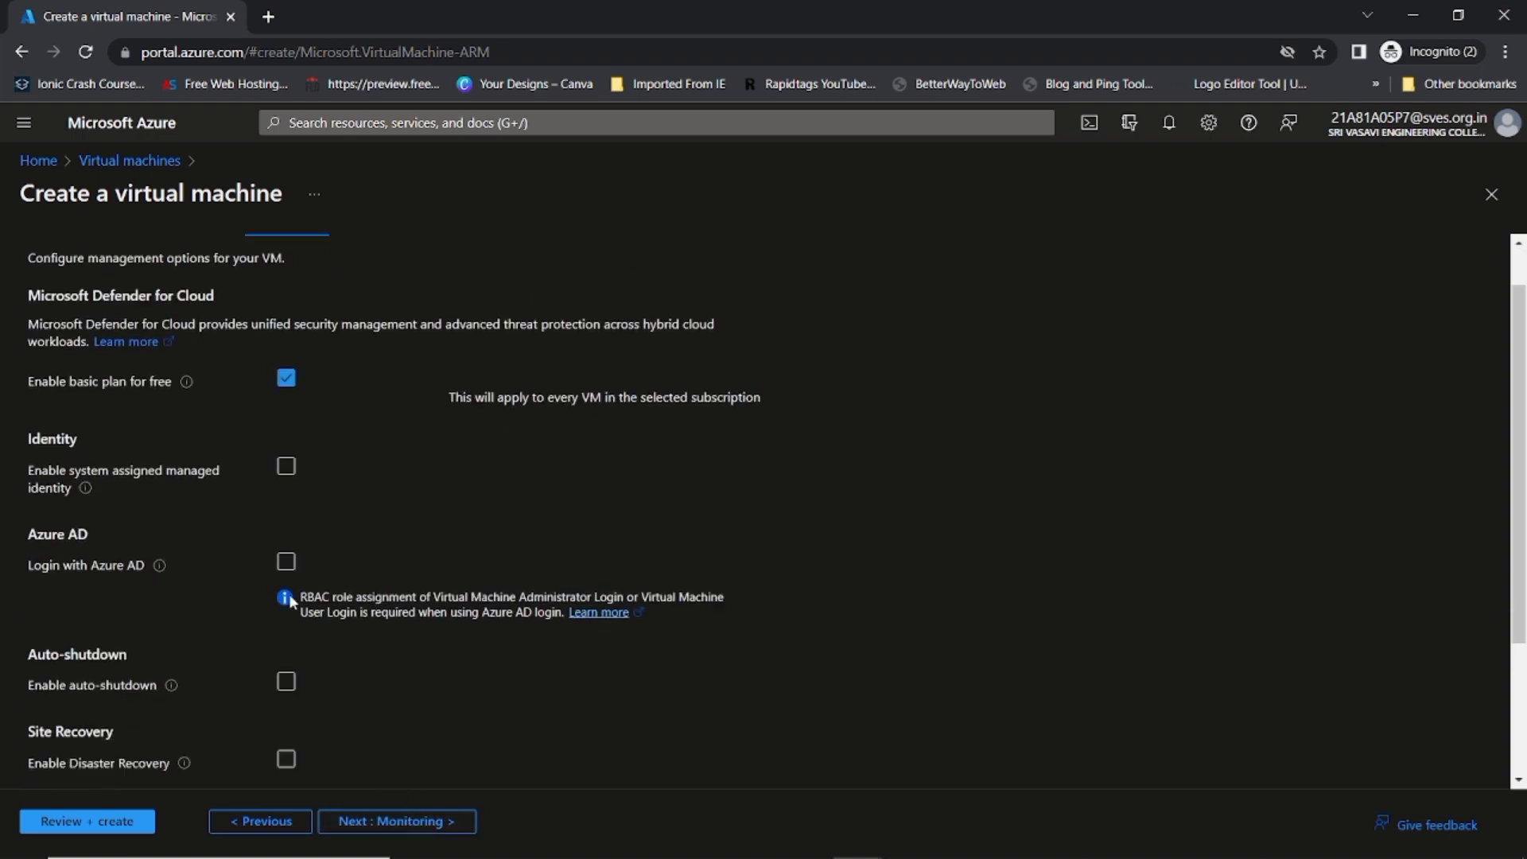
{"action": "left_click", "coordinate": [288, 485]}
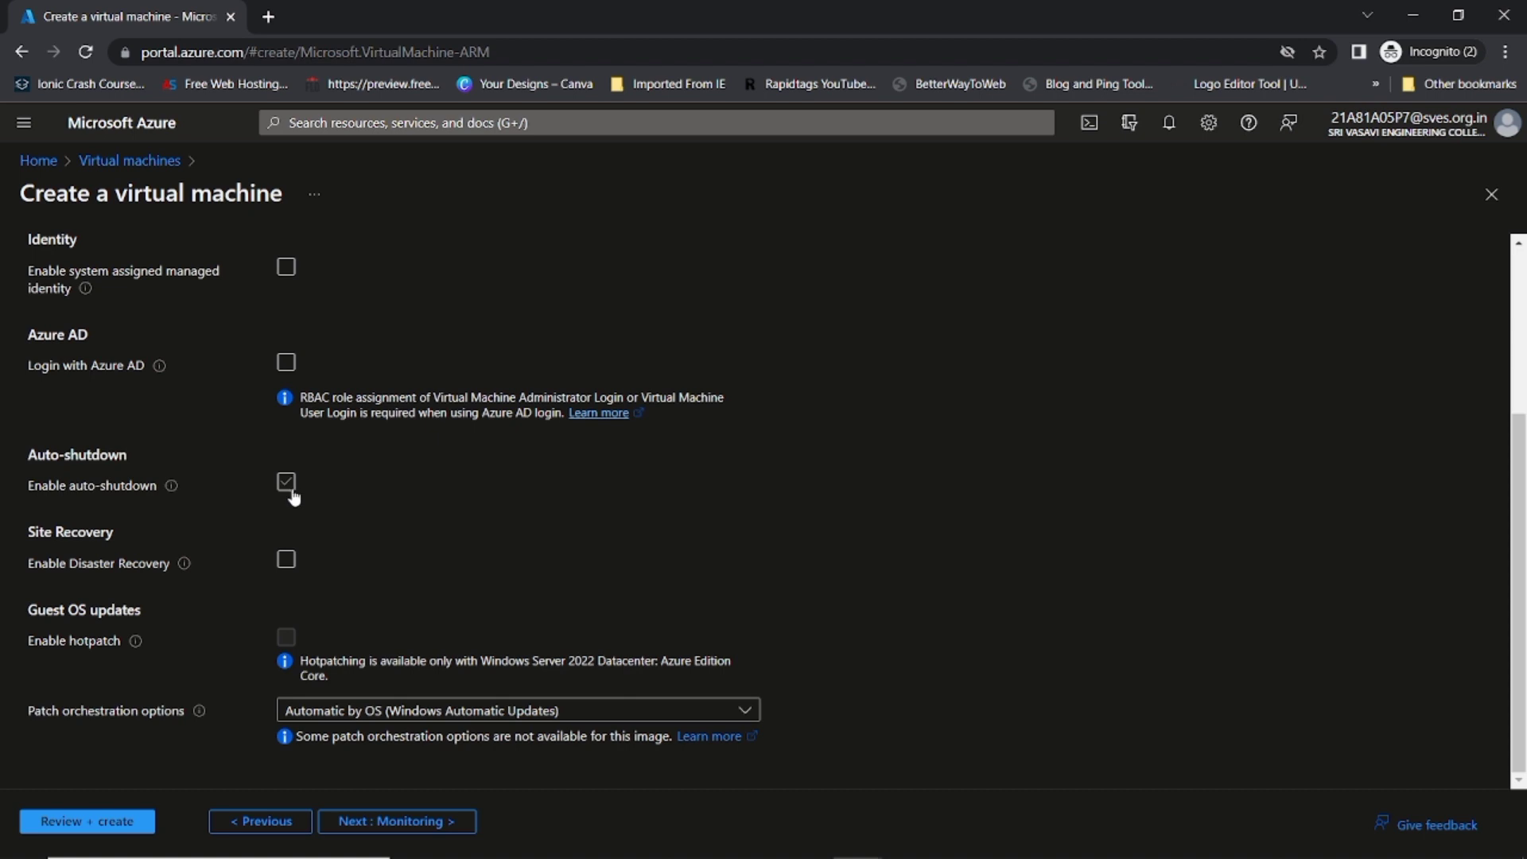
{"action": "scroll", "coordinate": [294, 497], "scroll_direction": "up", "scroll_amount": 1}
{"action": "scroll", "coordinate": [293, 497], "scroll_direction": "up", "scroll_amount": 1}
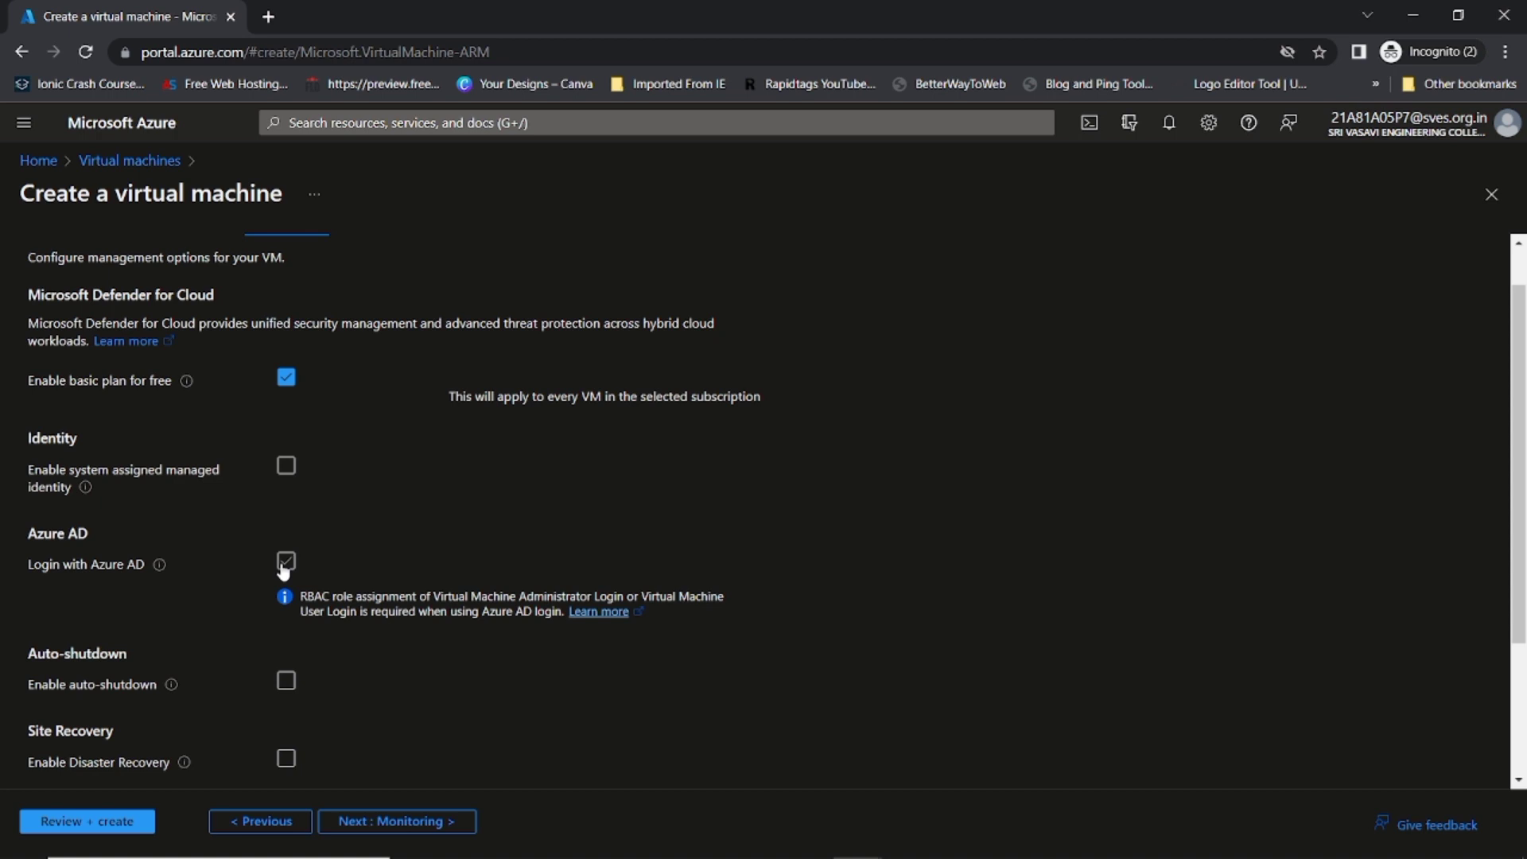
{"action": "left_click", "coordinate": [417, 825]}
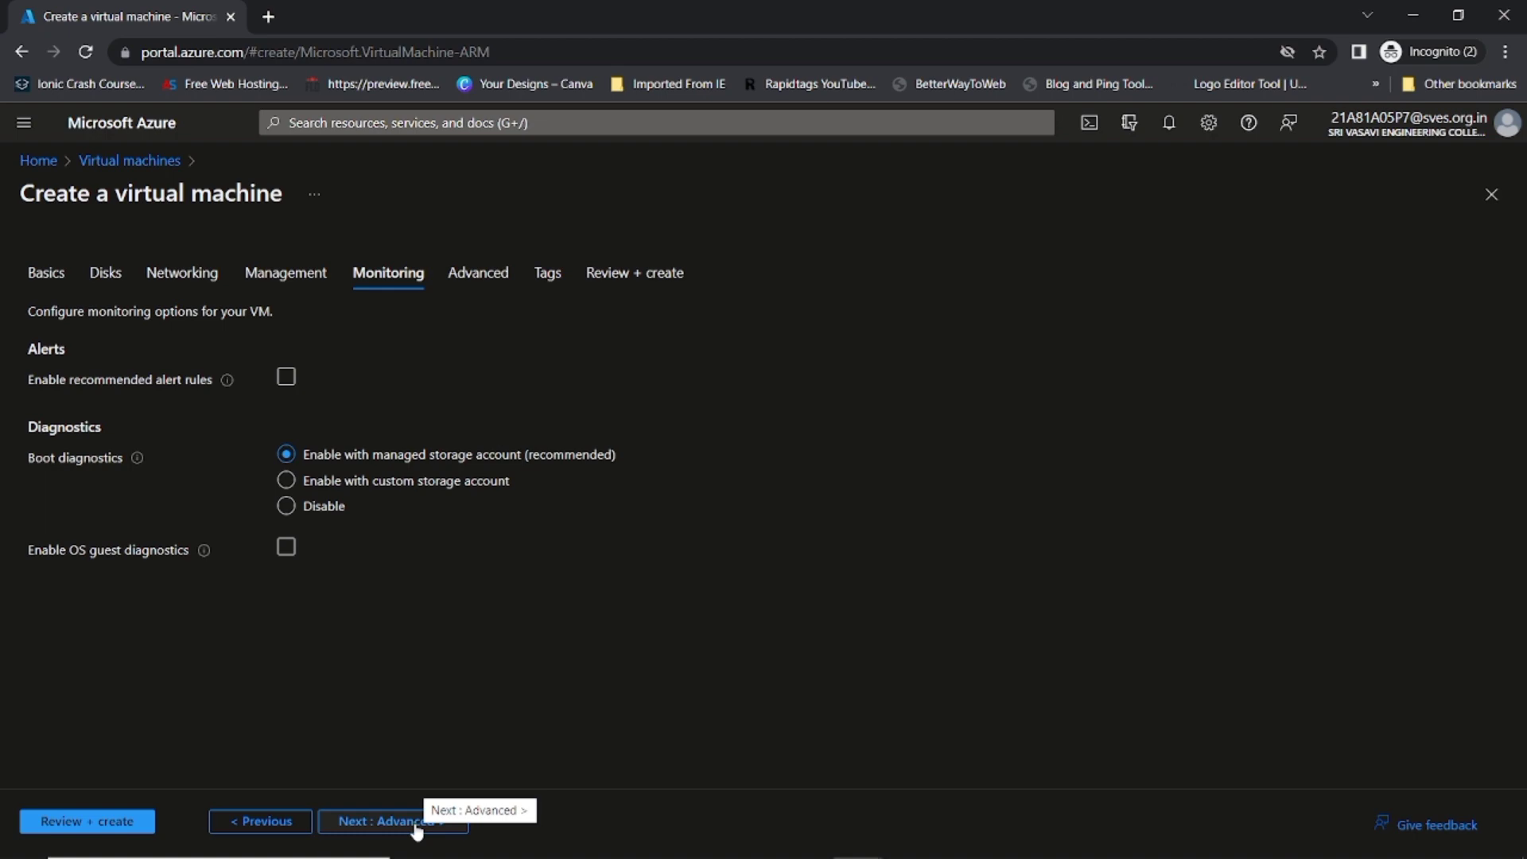
Step: Pass the Monitoring and Advanced tabs unchanged to reach Tags, adding no tags
{"action": "left_click", "coordinate": [415, 825]}
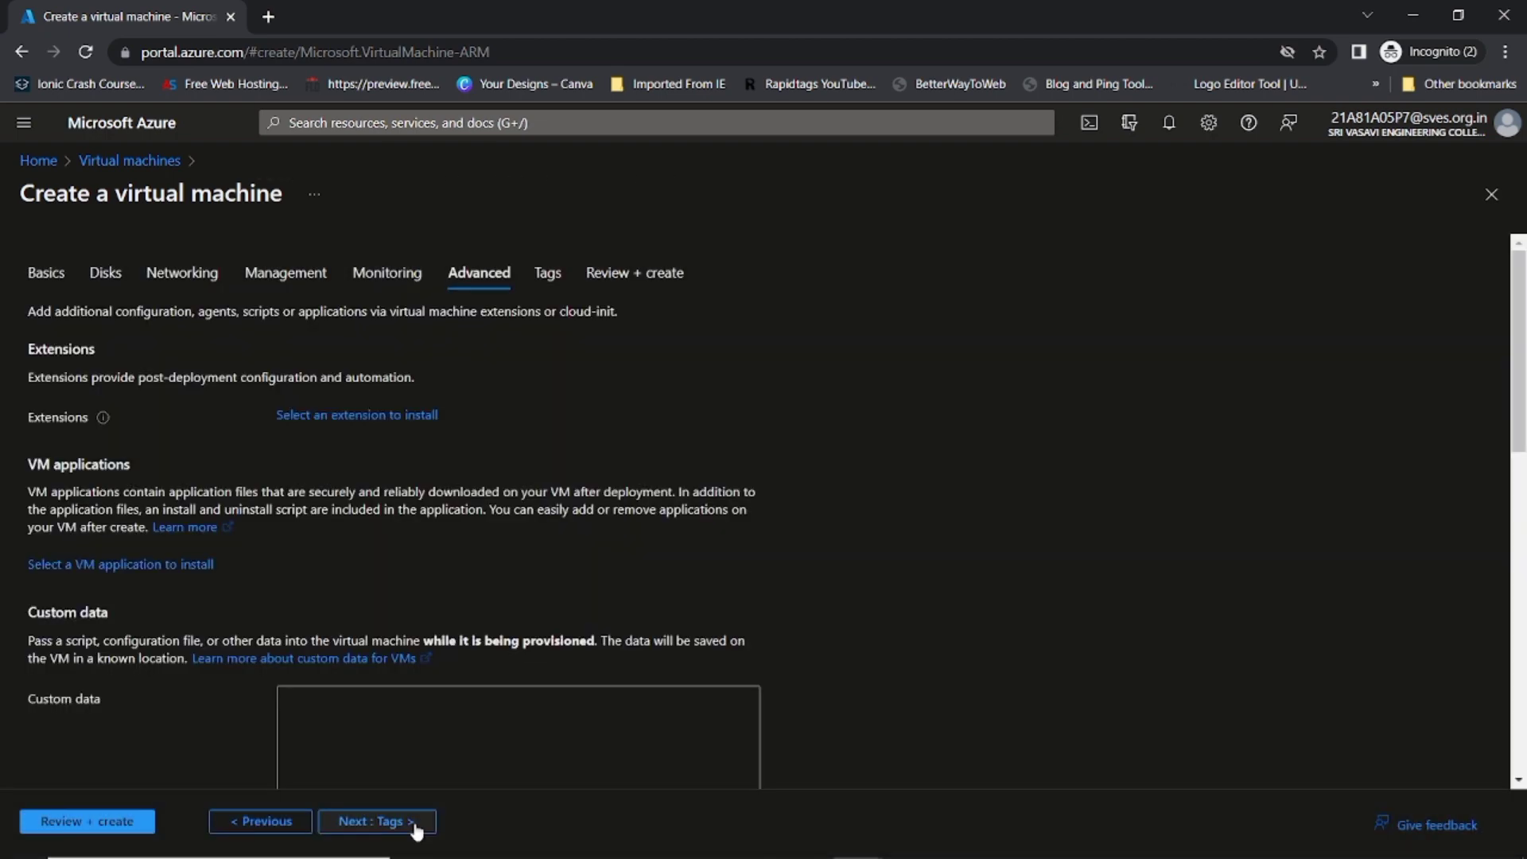
{"action": "scroll", "coordinate": [395, 734], "scroll_direction": "down", "scroll_amount": 5}
{"action": "scroll", "coordinate": [388, 752], "scroll_direction": "up", "scroll_amount": 5}
{"action": "left_click", "coordinate": [370, 831]}
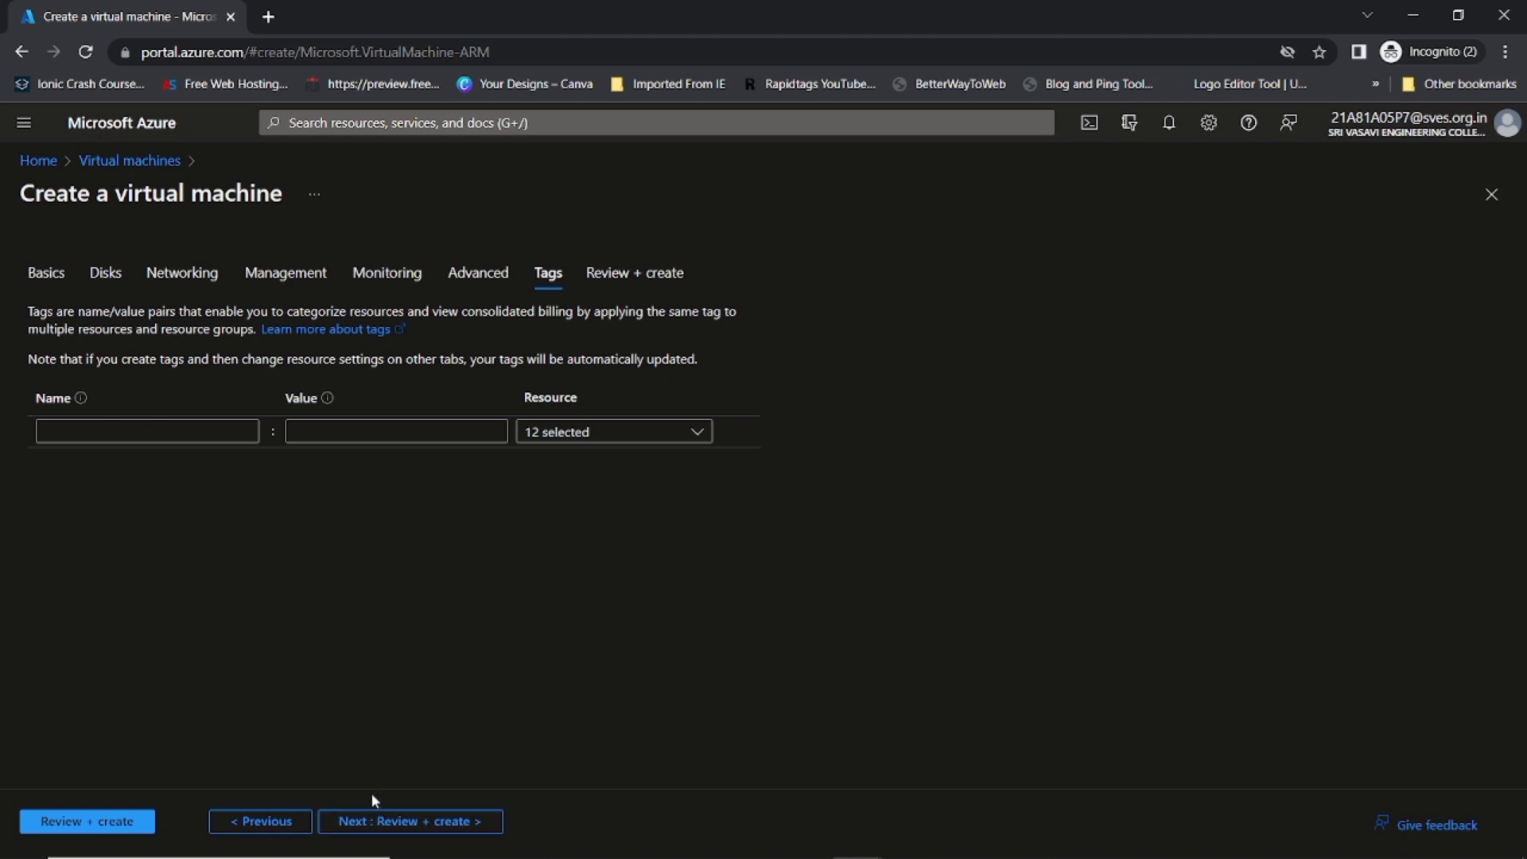
Step: Run validation to reach Review + create, showing Standard D2s v3 at 7.5648 INR/hr
{"action": "left_click", "coordinate": [367, 820]}
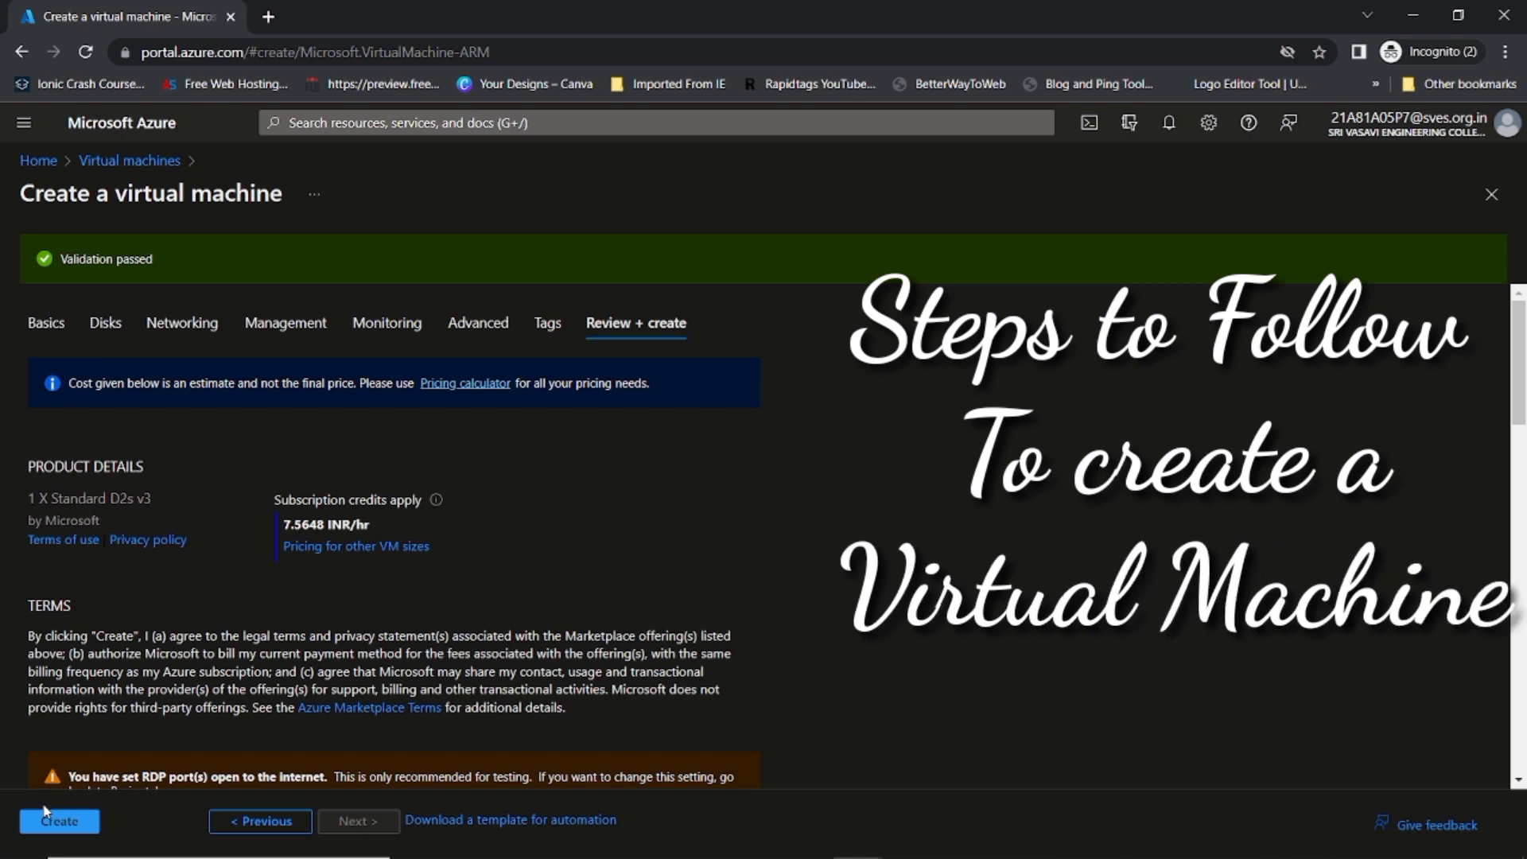
Step: Deploy TestVM, confirm it in notifications and the Virtual machines list, then return Home
{"action": "left_click", "coordinate": [56, 826]}
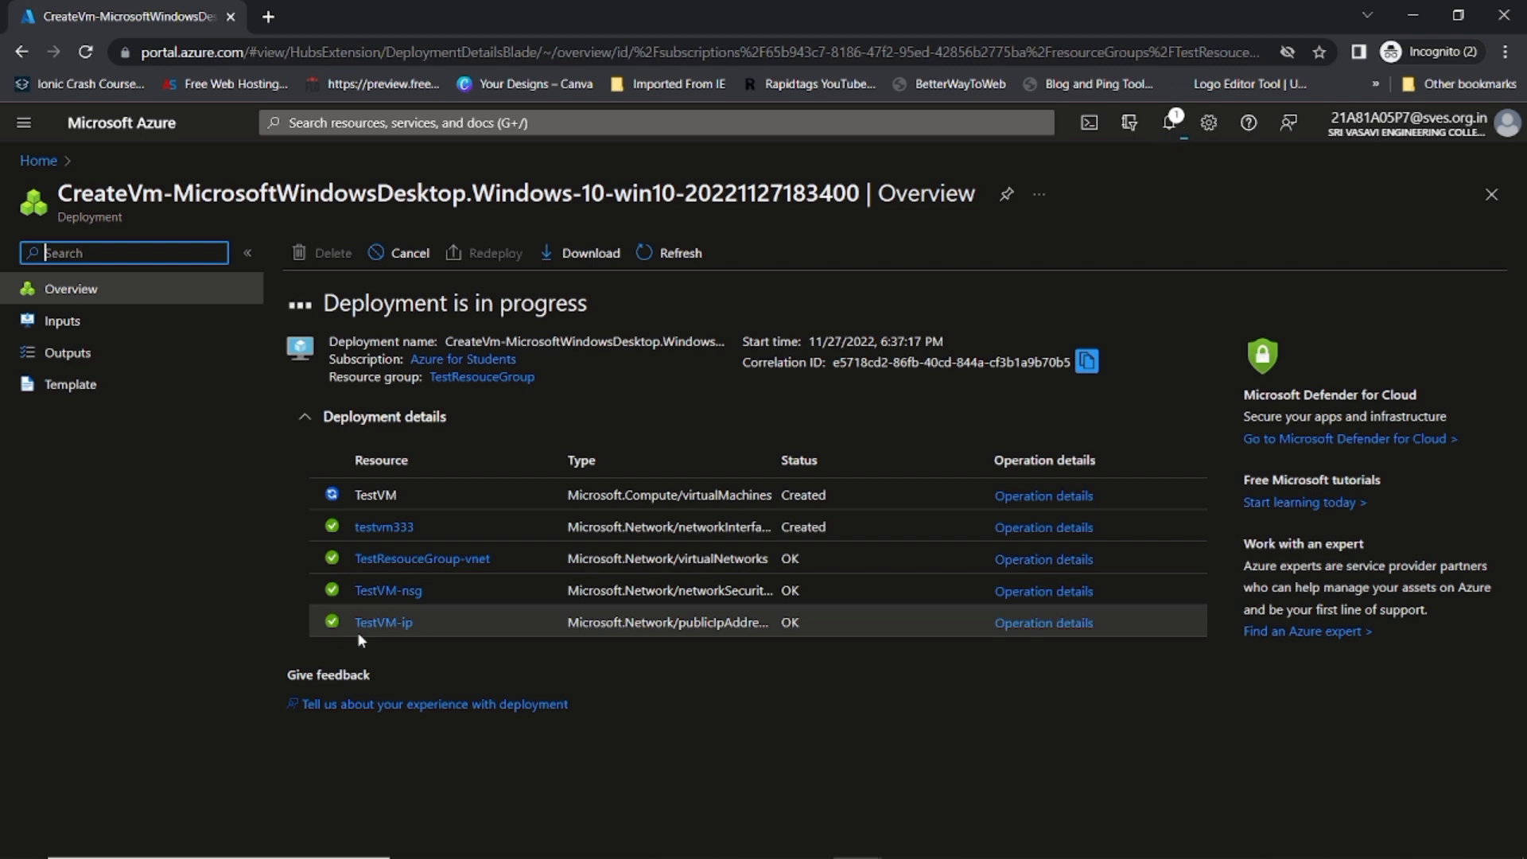
{"action": "left_click", "coordinate": [38, 162]}
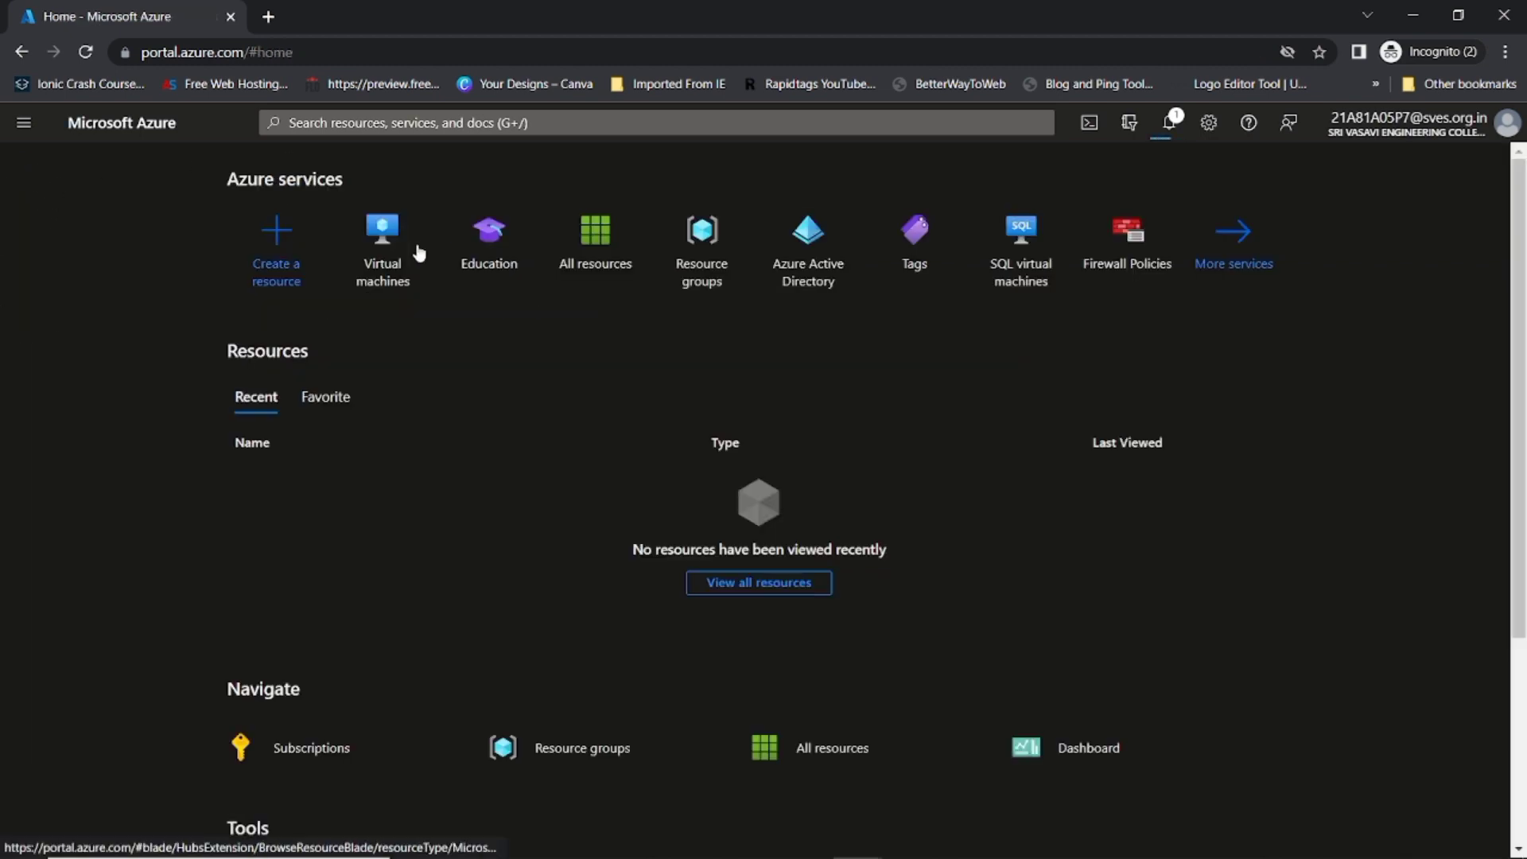
{"action": "left_click", "coordinate": [1169, 122]}
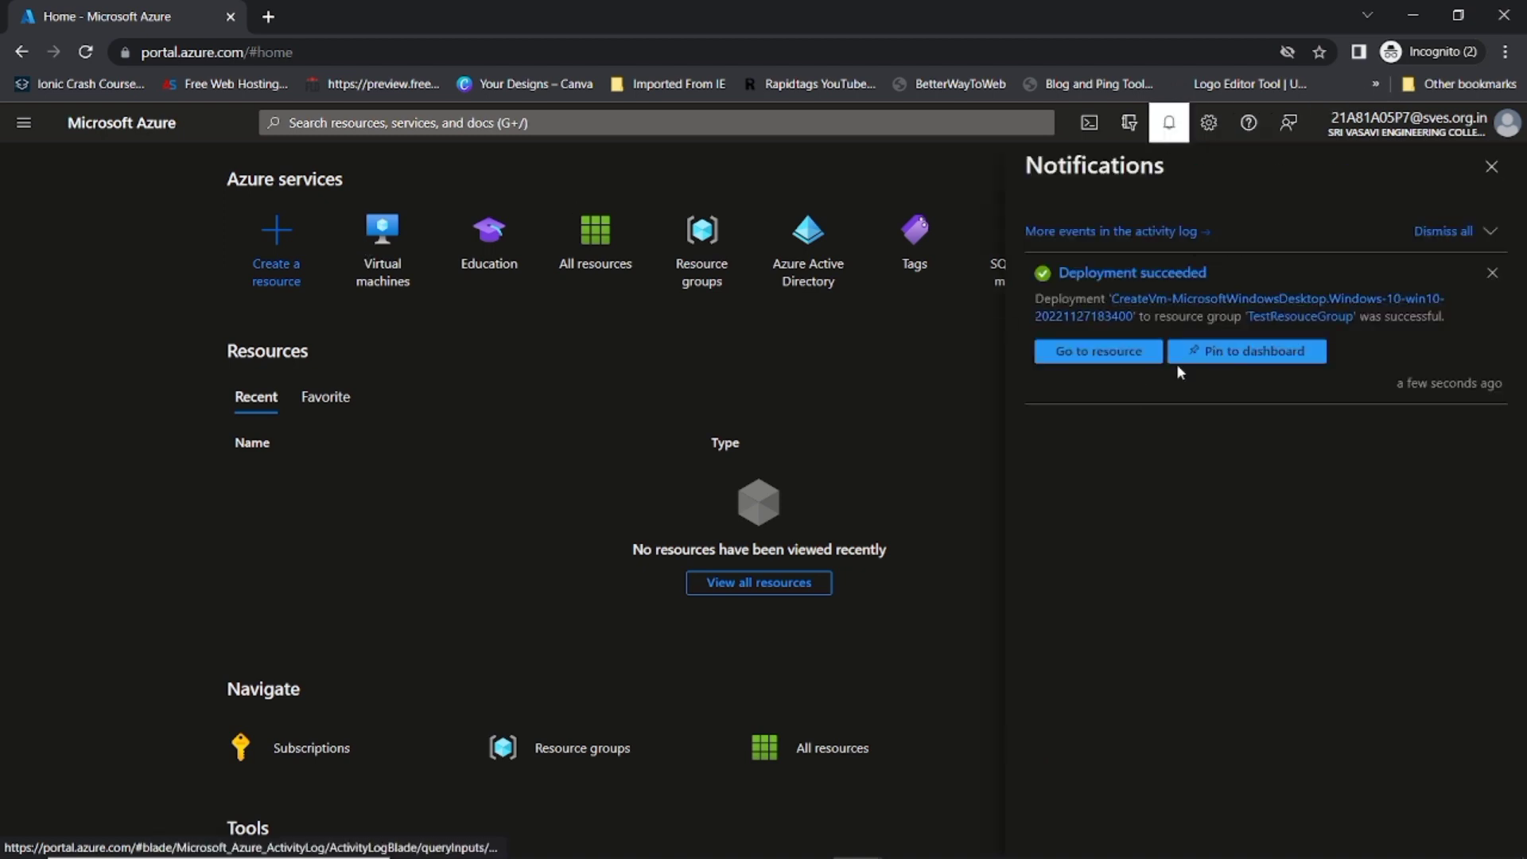
{"action": "left_click", "coordinate": [385, 267]}
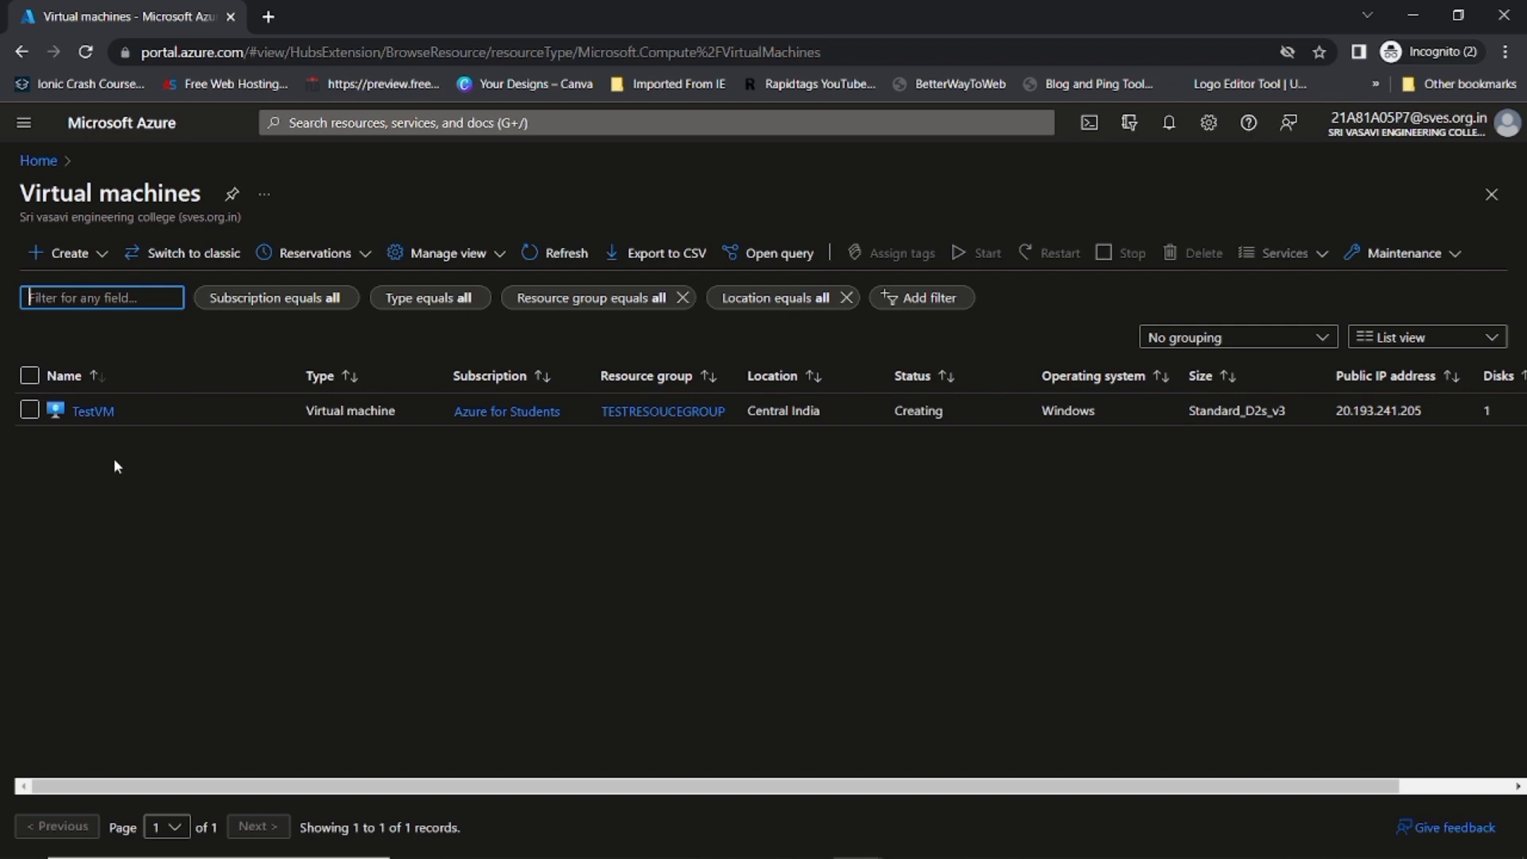
{"action": "left_click", "coordinate": [38, 161]}
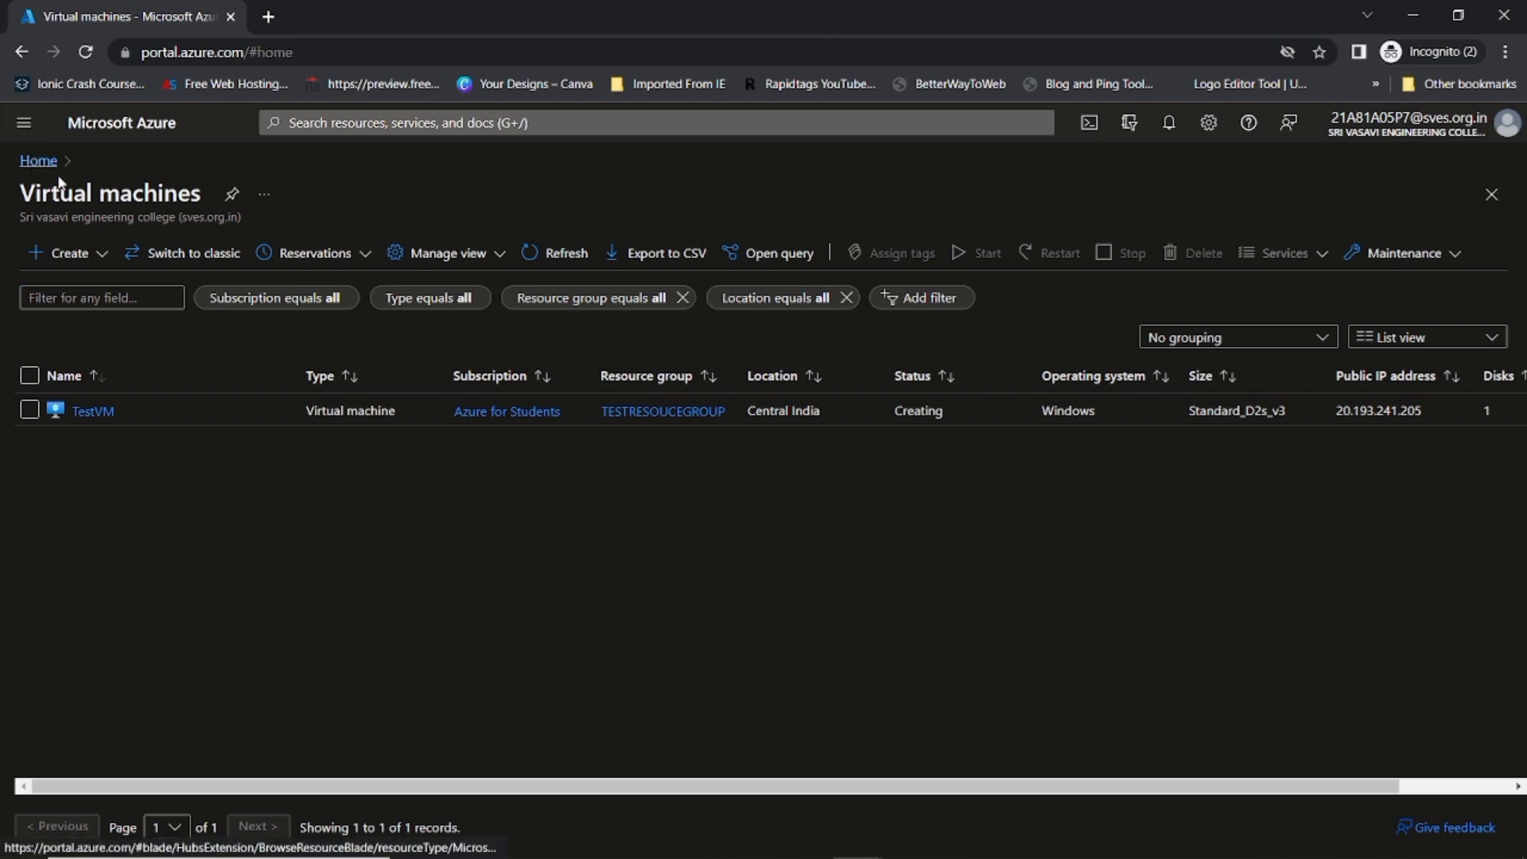
Step: Inspect TestResouceGroup's six resources, TestVM and its related items, then go back to Home
{"action": "left_click", "coordinate": [689, 279]}
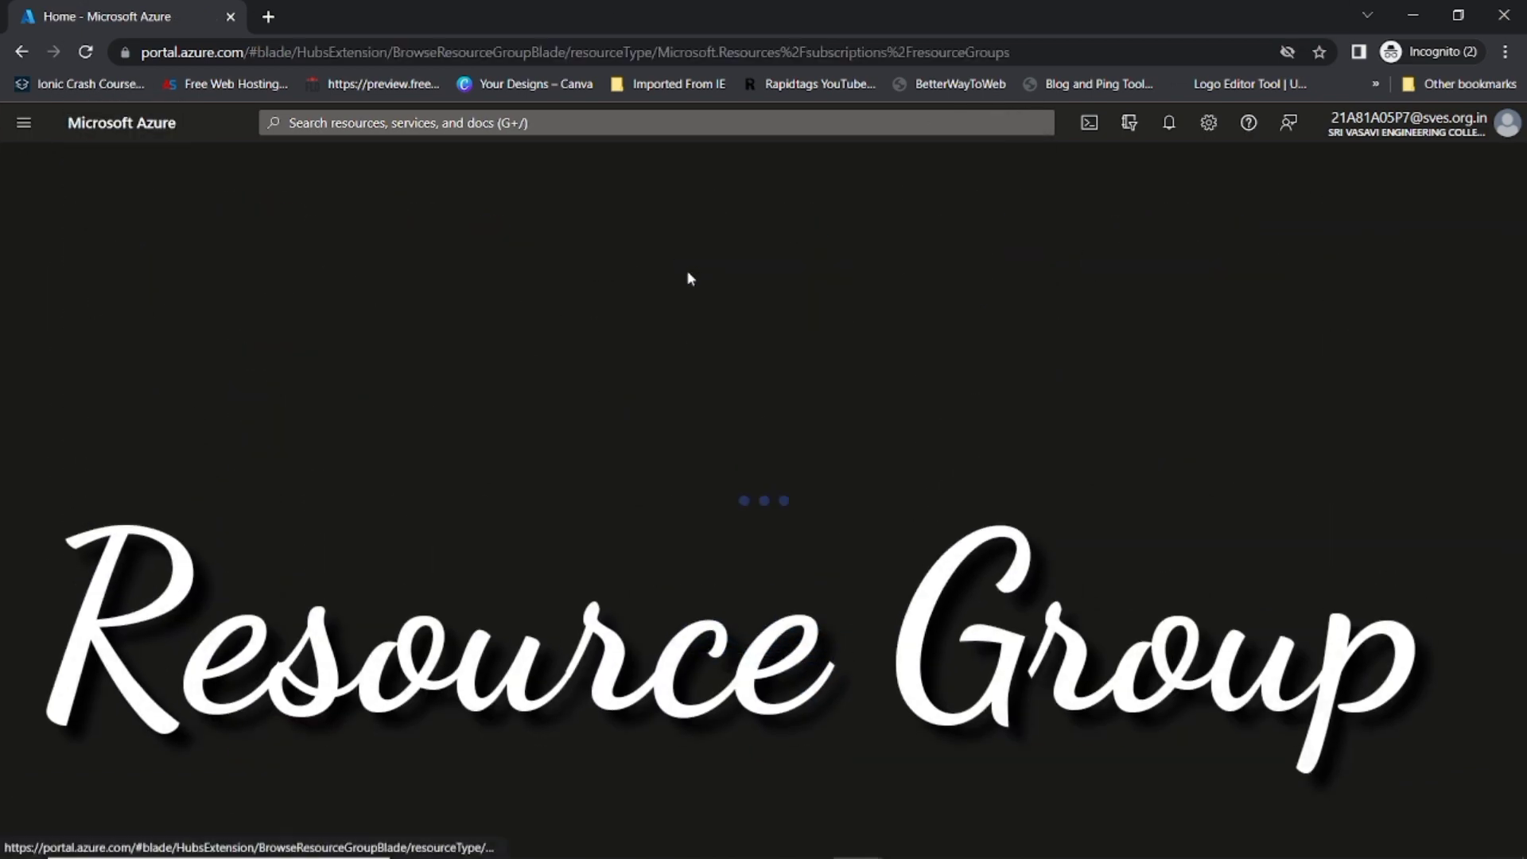
{"action": "scroll", "coordinate": [208, 602], "scroll_direction": "down", "scroll_amount": 1}
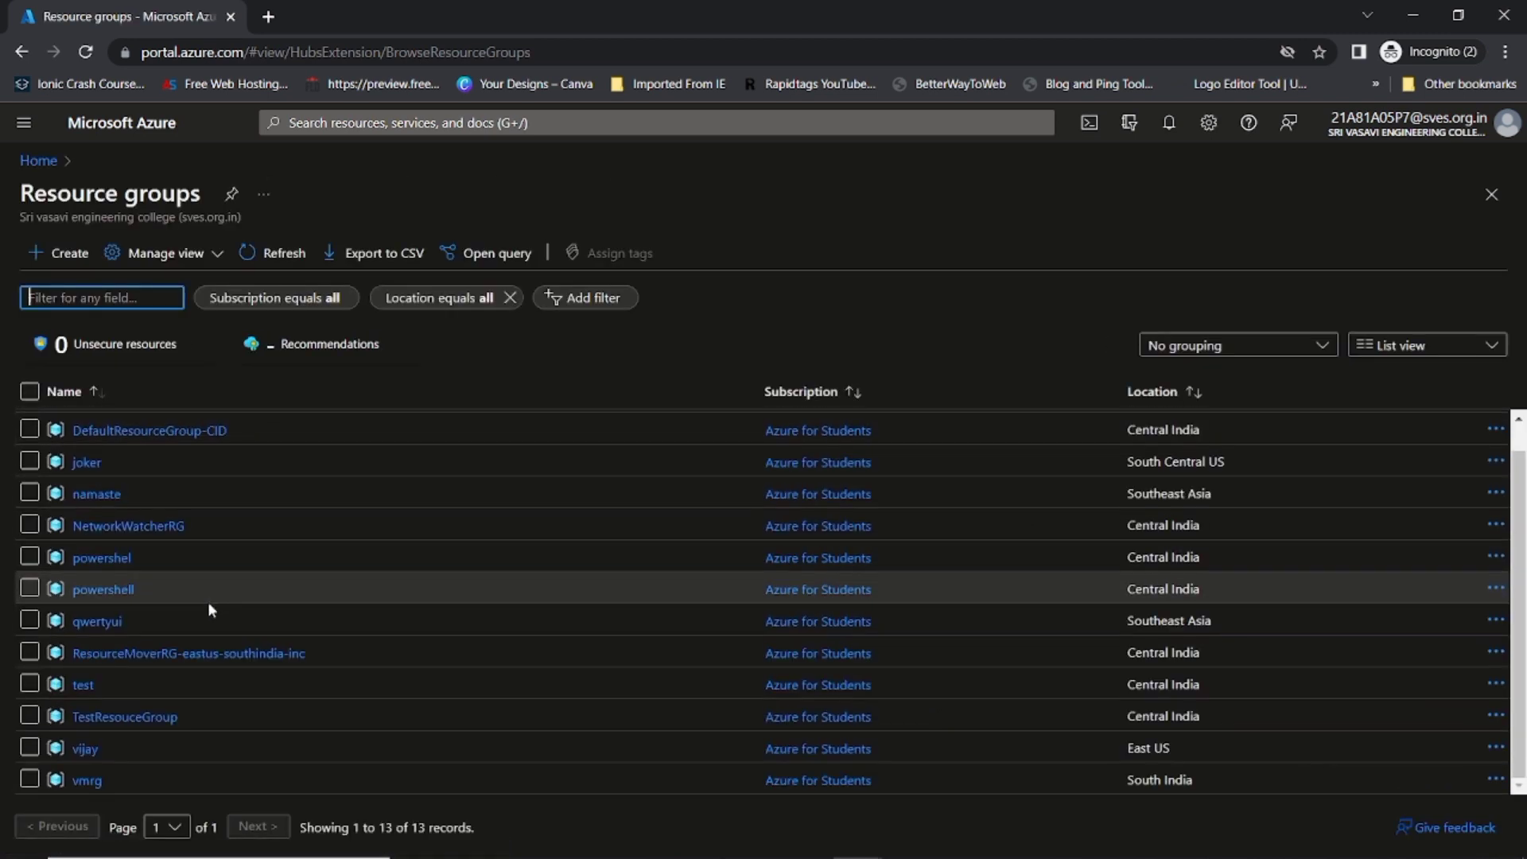
{"action": "scroll", "coordinate": [205, 636], "scroll_direction": "up", "scroll_amount": 1}
{"action": "scroll", "coordinate": [105, 565], "scroll_direction": "down", "scroll_amount": 1}
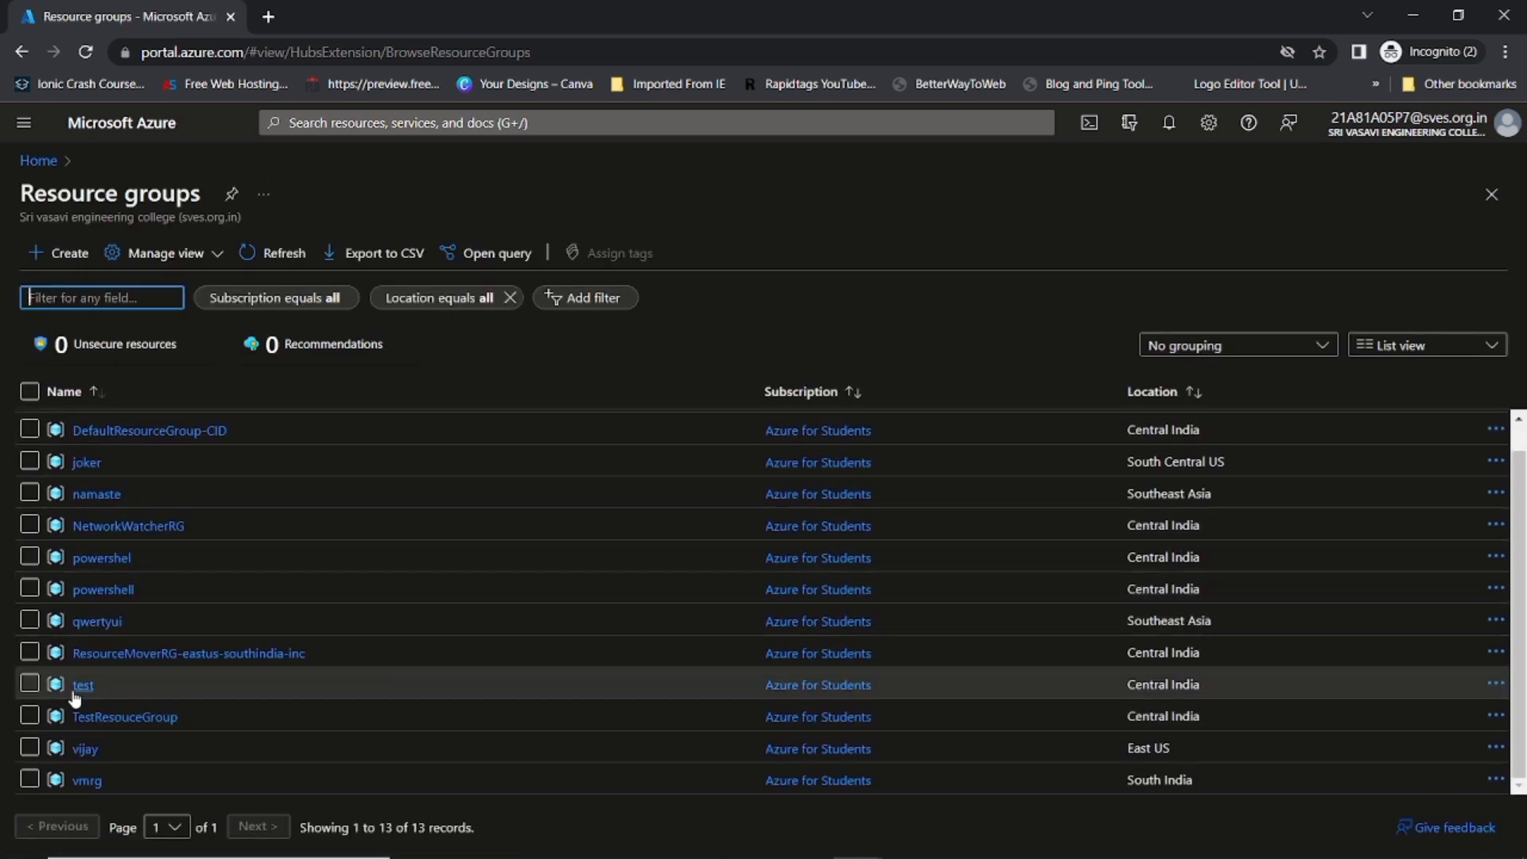
{"action": "left_click", "coordinate": [103, 716]}
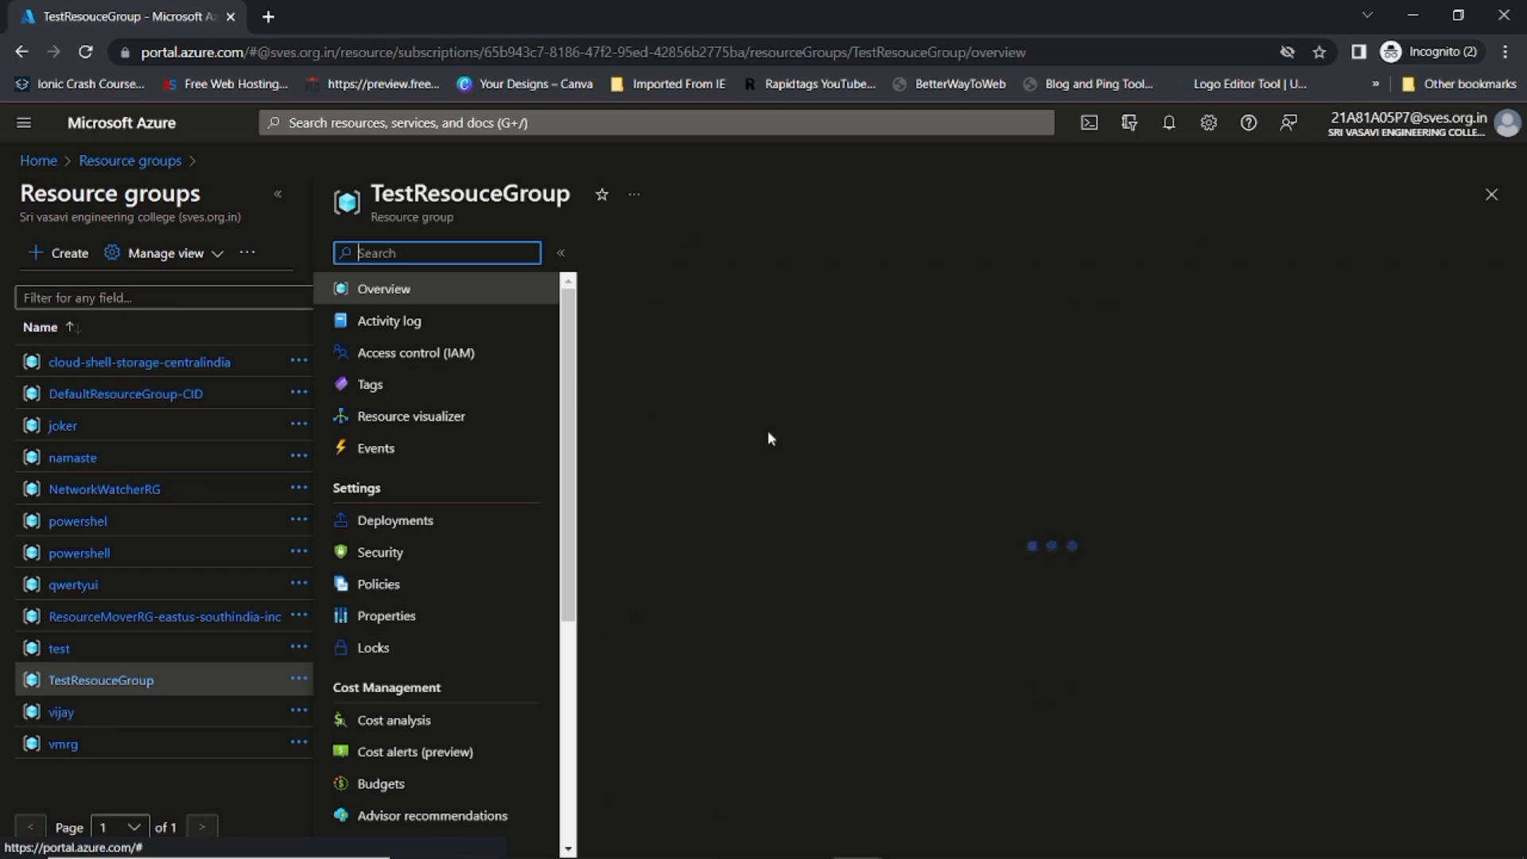
{"action": "scroll", "coordinate": [699, 736], "scroll_direction": "down", "scroll_amount": 1}
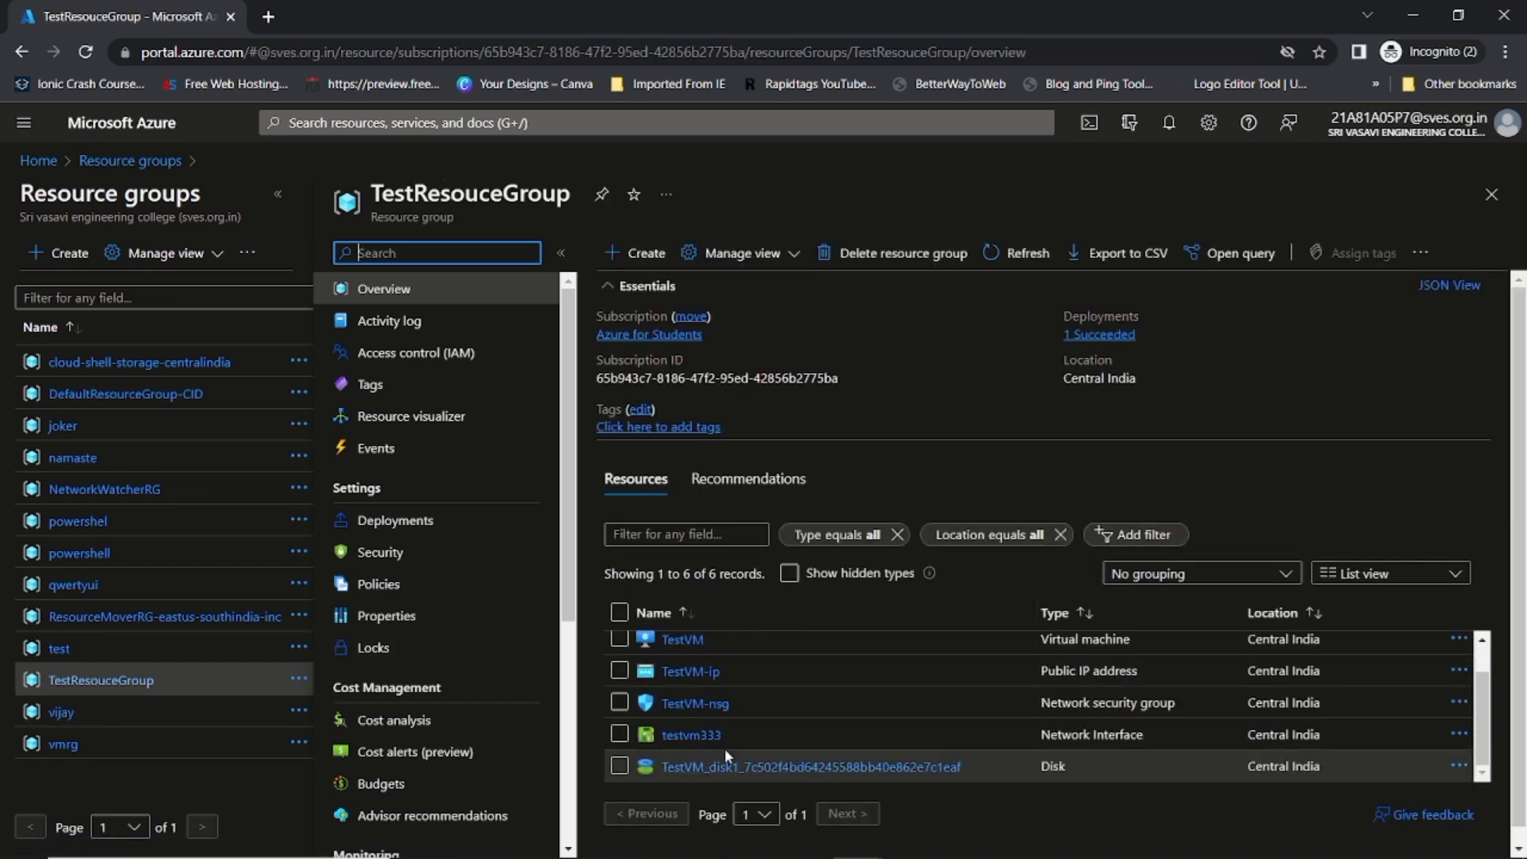
{"action": "left_click", "coordinate": [38, 160]}
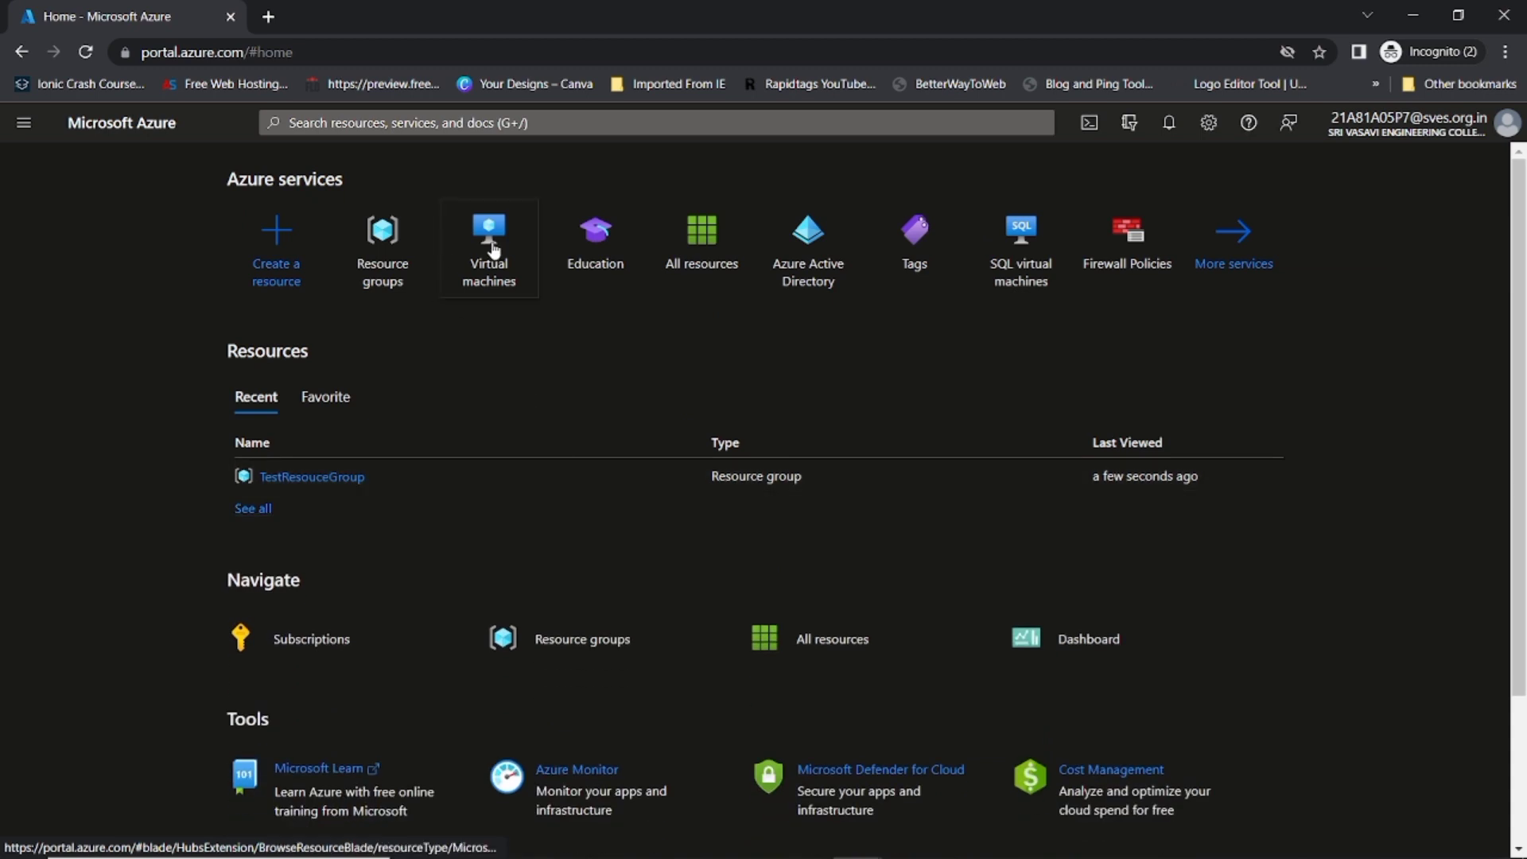
Step: Open TestVM's overview from Virtual machines at full width and list its Connect options
{"action": "left_click", "coordinate": [493, 250]}
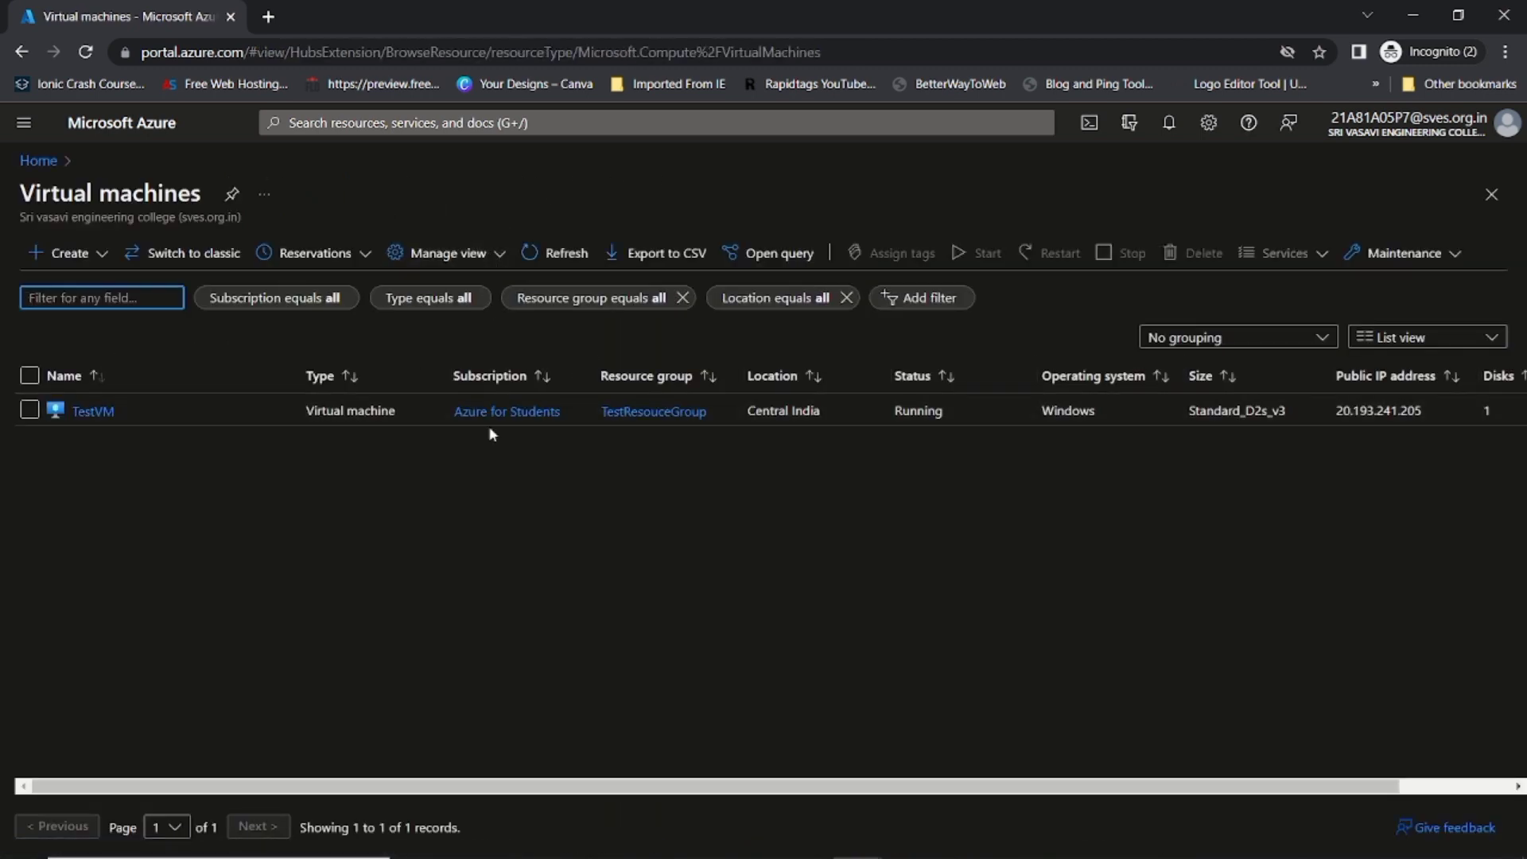
{"action": "left_click", "coordinate": [91, 411]}
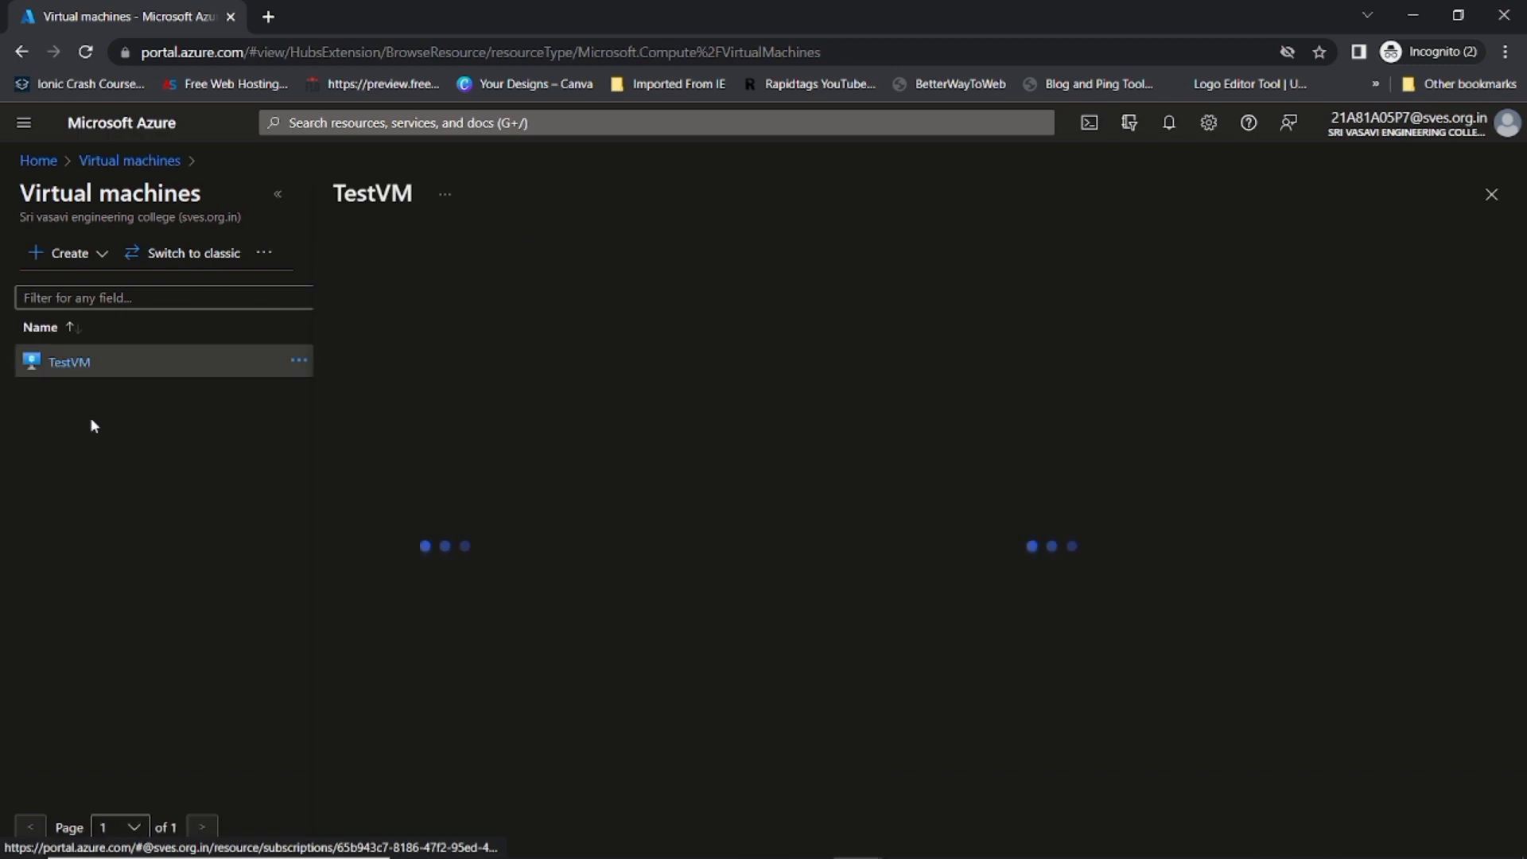
{"action": "left_click", "coordinate": [279, 197]}
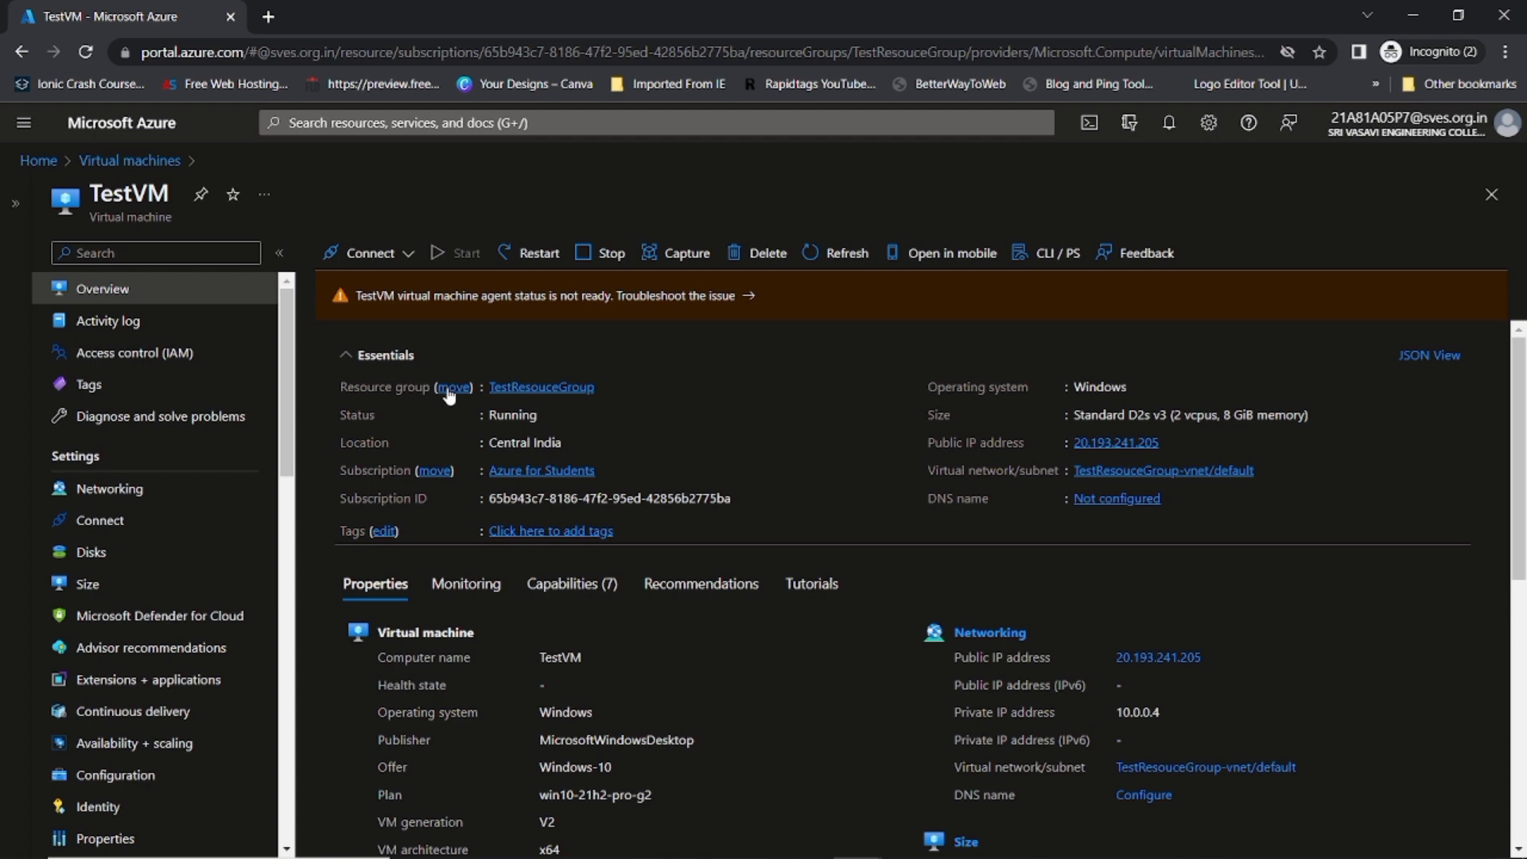
{"action": "left_click", "coordinate": [358, 257]}
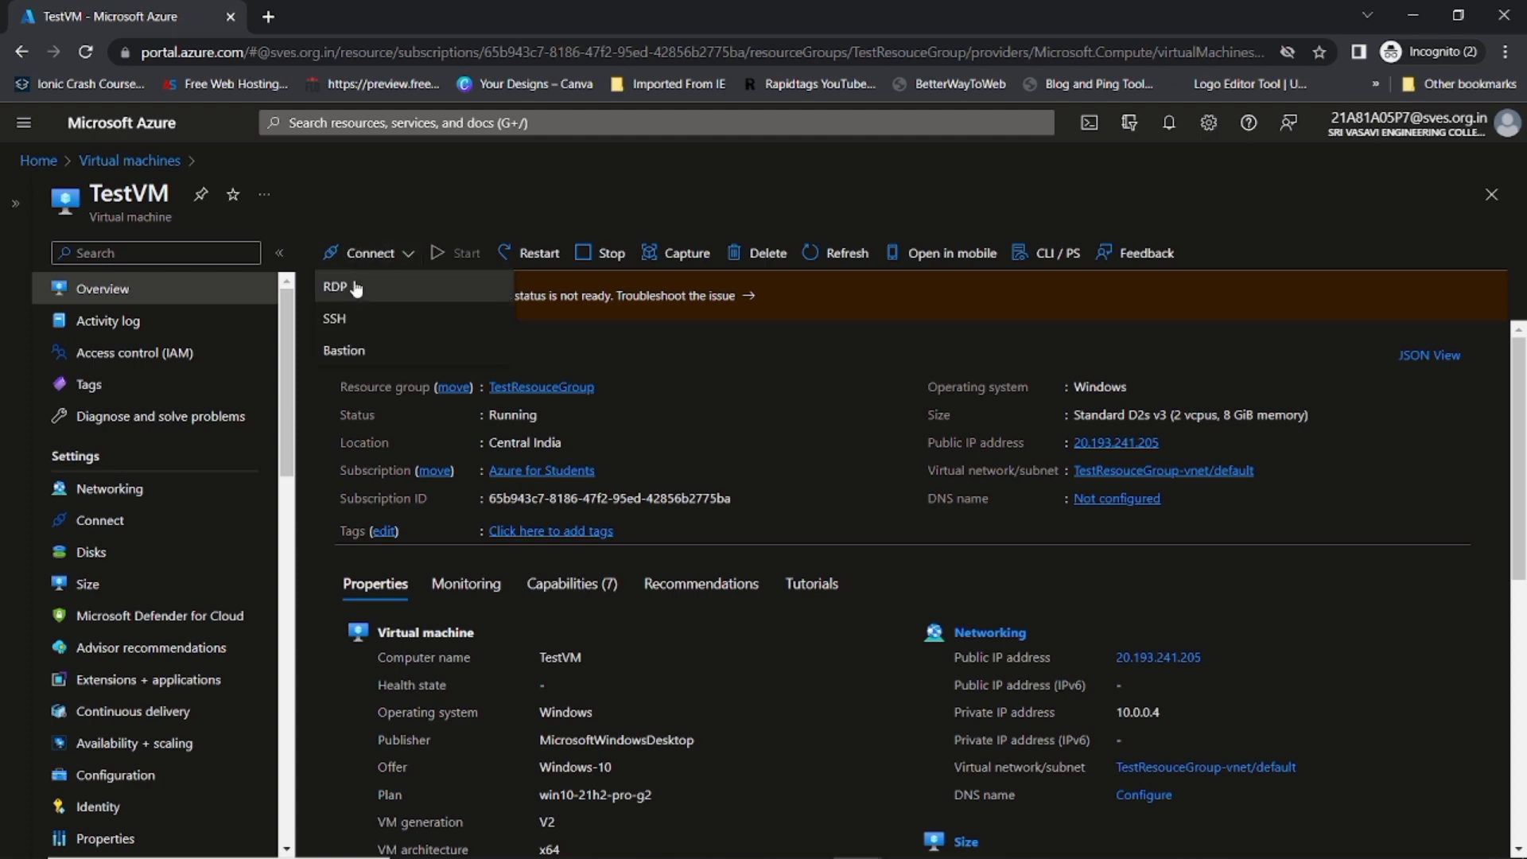
Step: Download TestVM's RDP file, open it when done, and accept the unknown publisher warning
{"action": "left_click", "coordinate": [353, 291]}
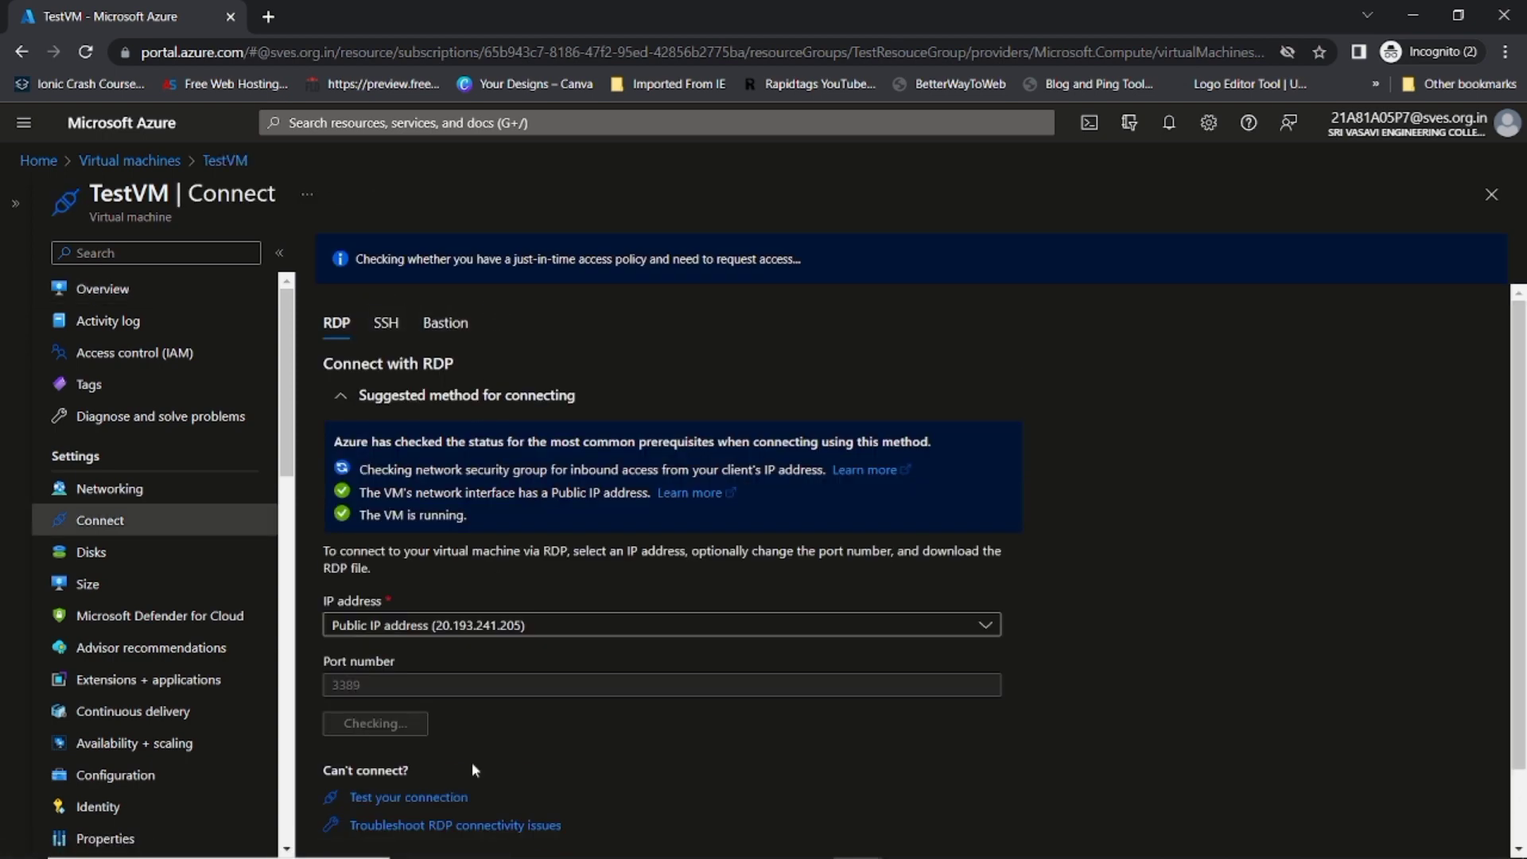
{"action": "left_click", "coordinate": [409, 728]}
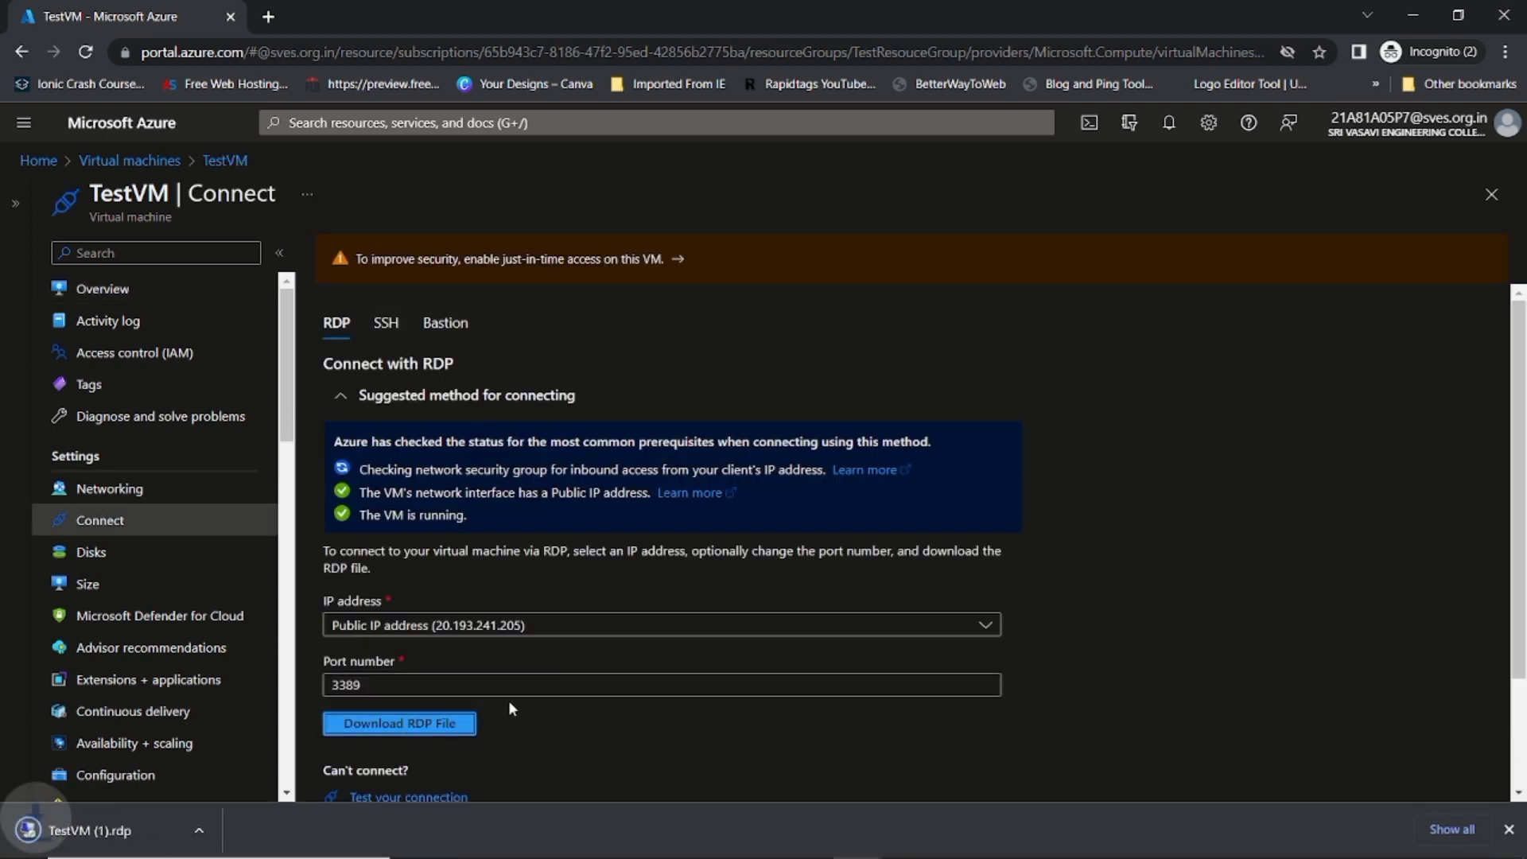
{"action": "left_click", "coordinate": [212, 831]}
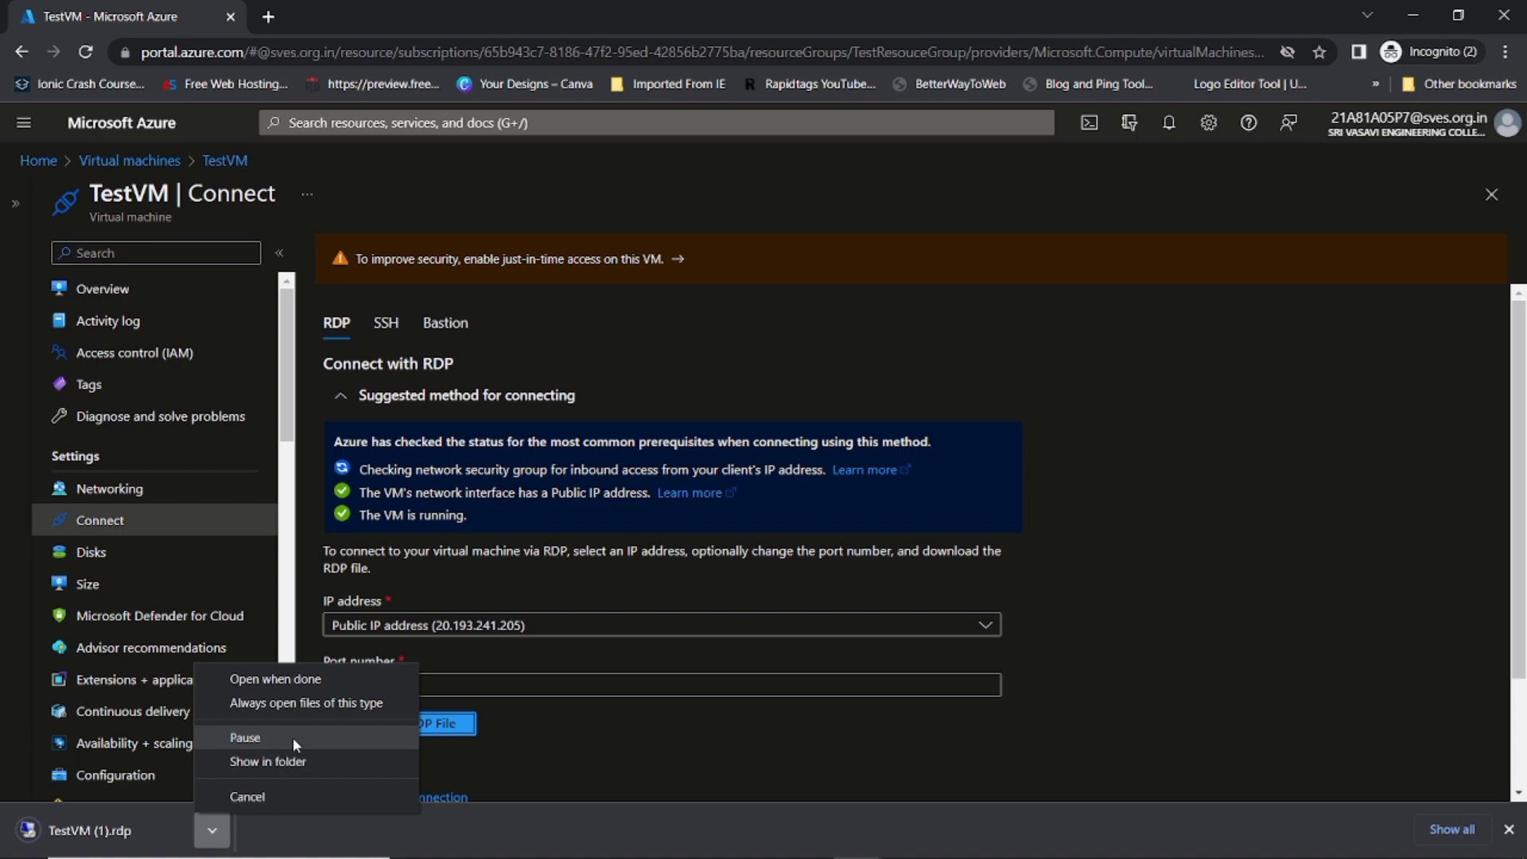
{"action": "left_click", "coordinate": [275, 683]}
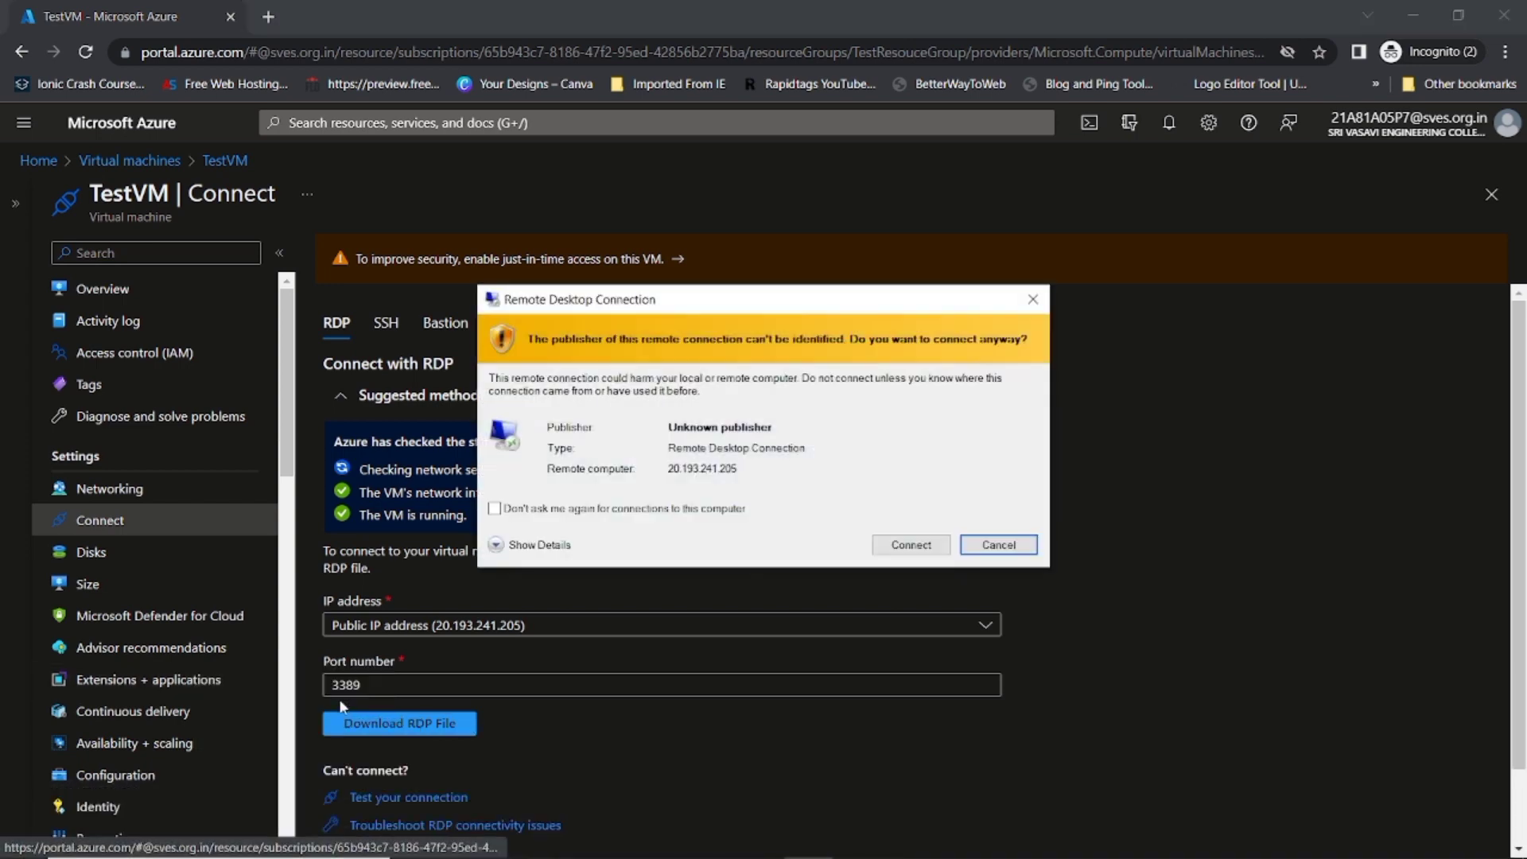
{"action": "left_click", "coordinate": [911, 545]}
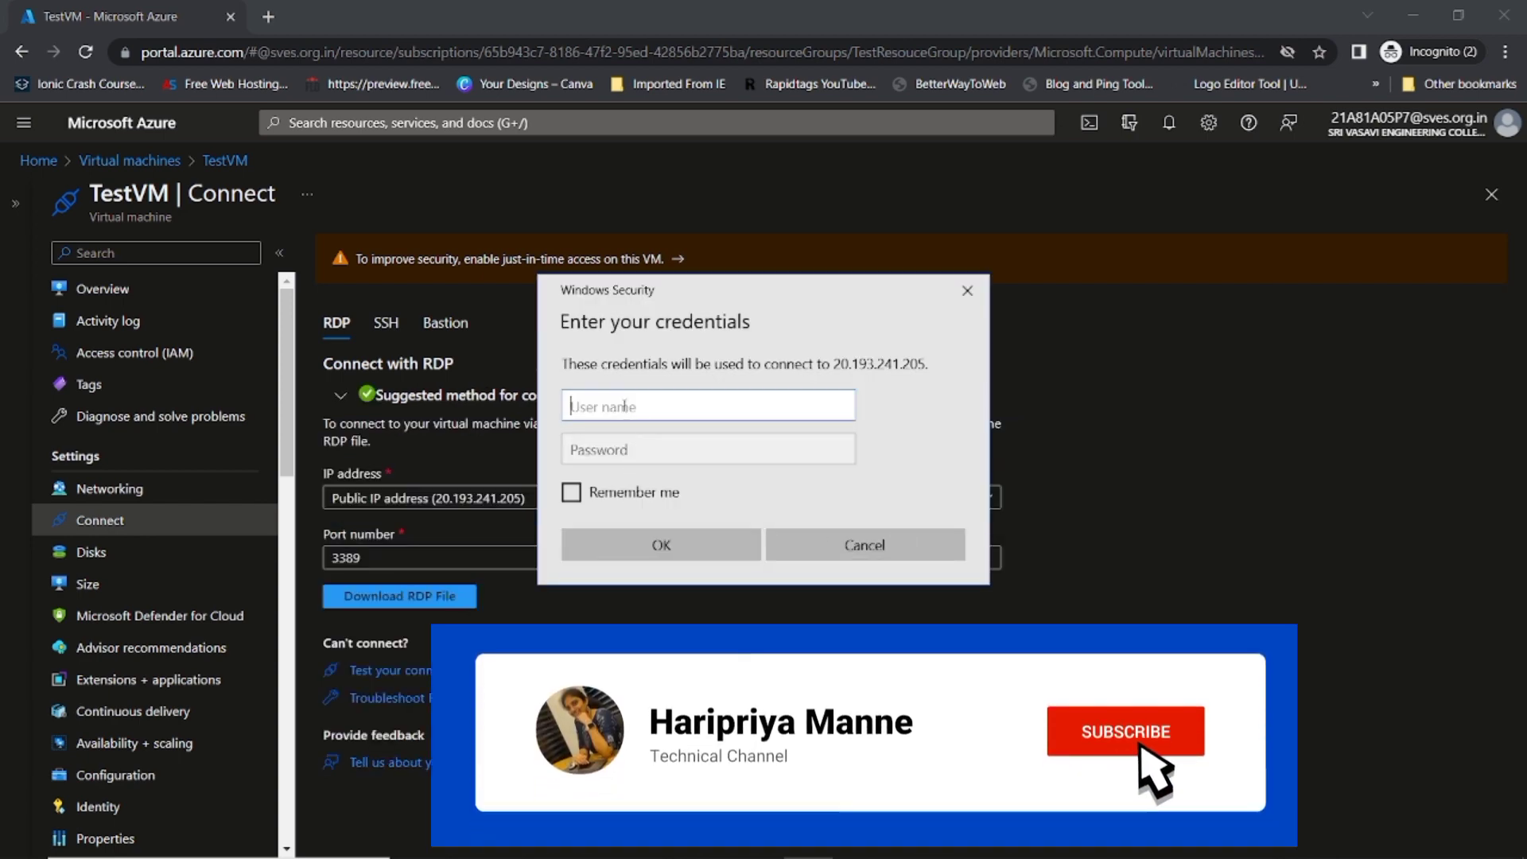
Step: Enter the VM's user name and password, then trust the VM's certificate to connect
{"action": "type", "text": "Test"}
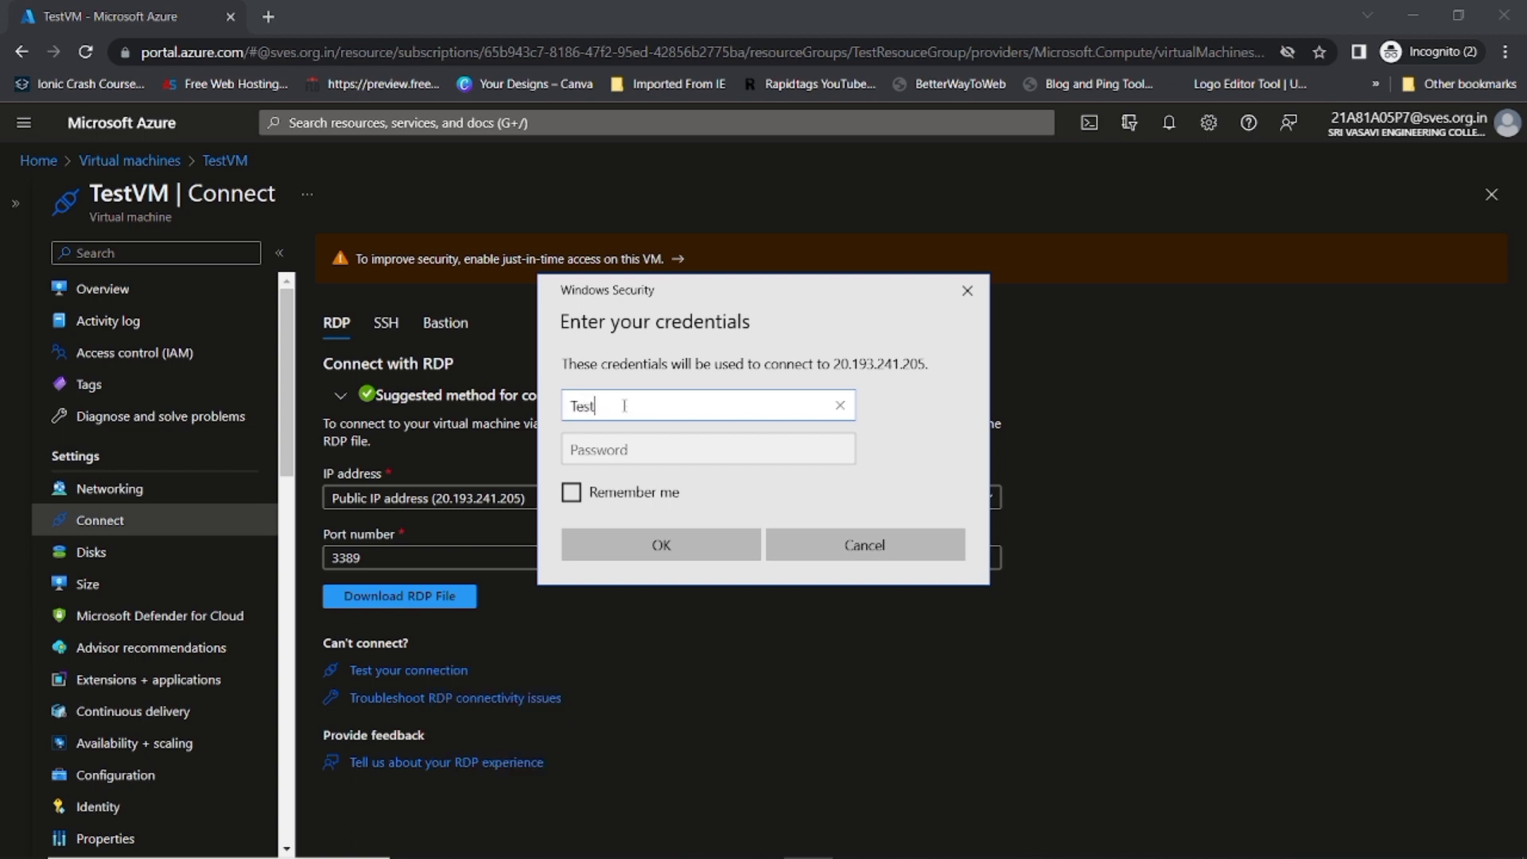
{"action": "type", "text": "user"}
{"action": "left_click", "coordinate": [627, 450]}
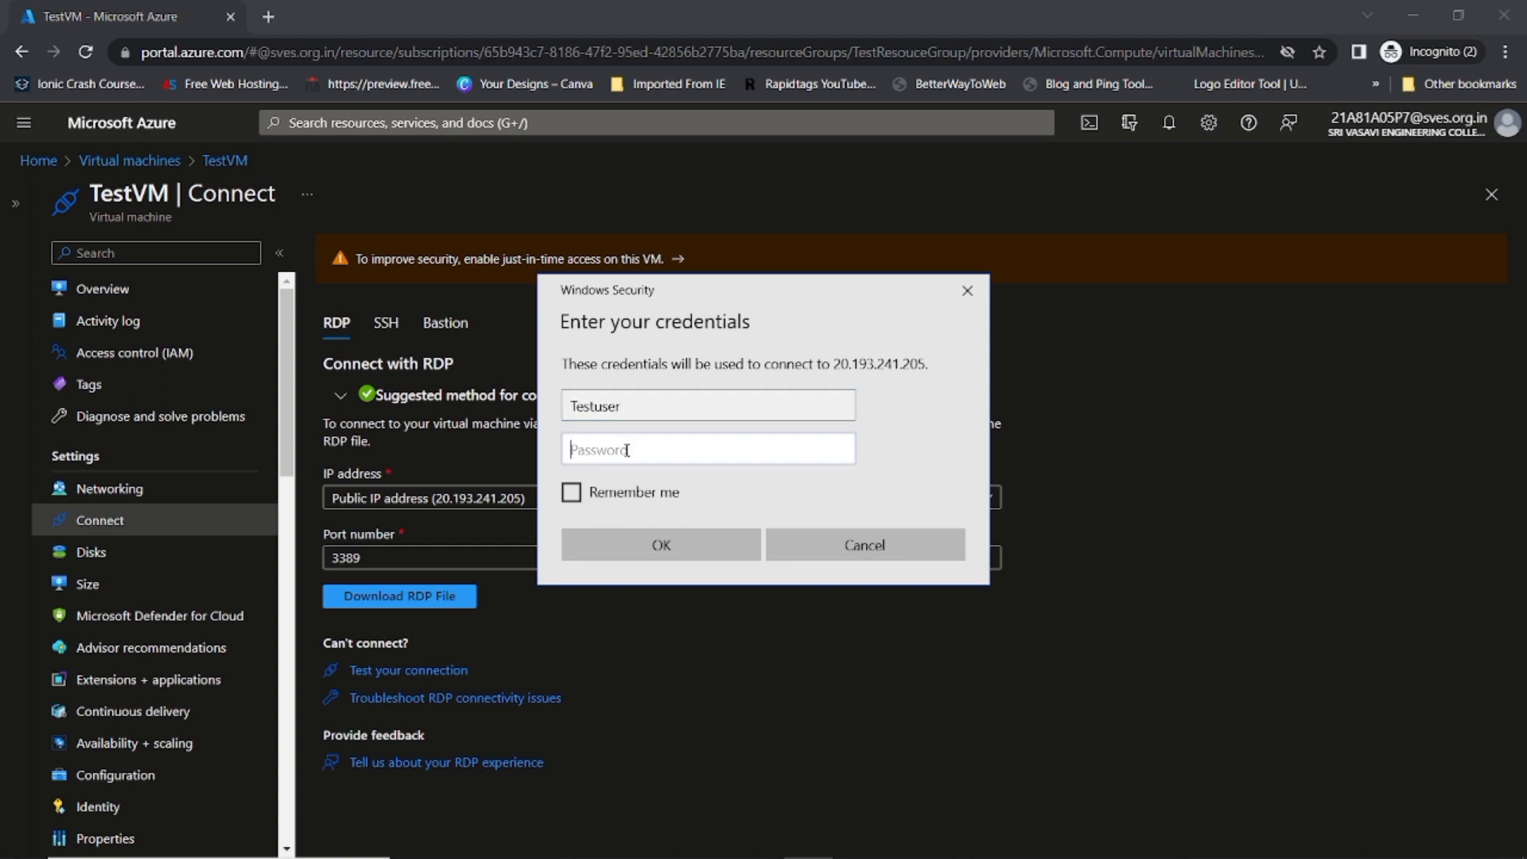
{"action": "type", "text": "*****"}
{"action": "key", "text": "BackSpace"}
{"action": "key", "text": "BackSpace"}
{"action": "key", "text": "BackSpace"}
{"action": "key", "text": "BackSpace"}
{"action": "key", "text": "BackSpace"}
{"action": "type", "text": "*****"}
{"action": "key", "text": "Return"}
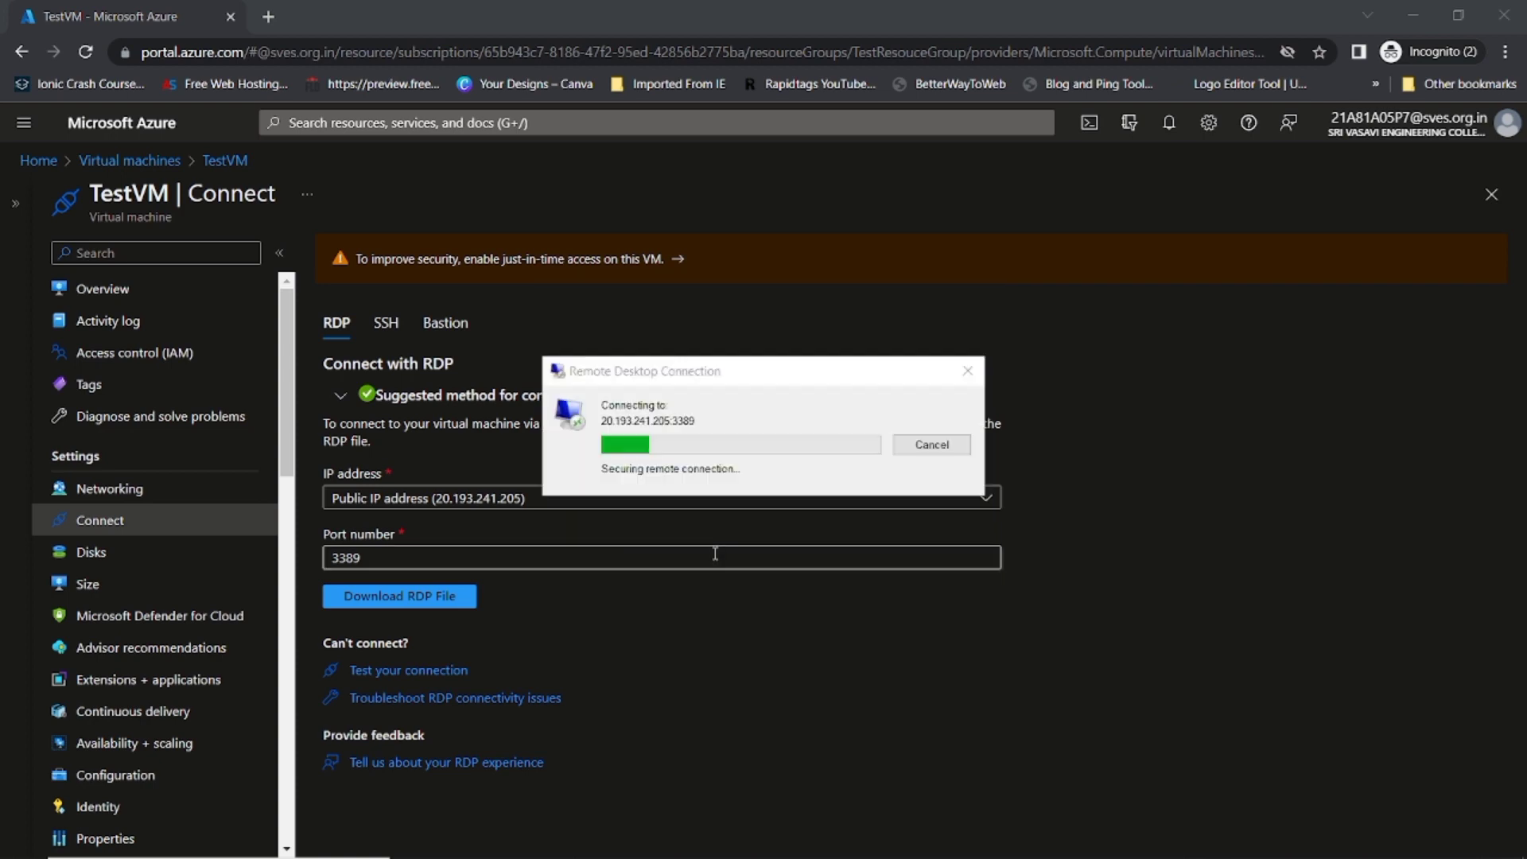
{"action": "left_click", "coordinate": [823, 602]}
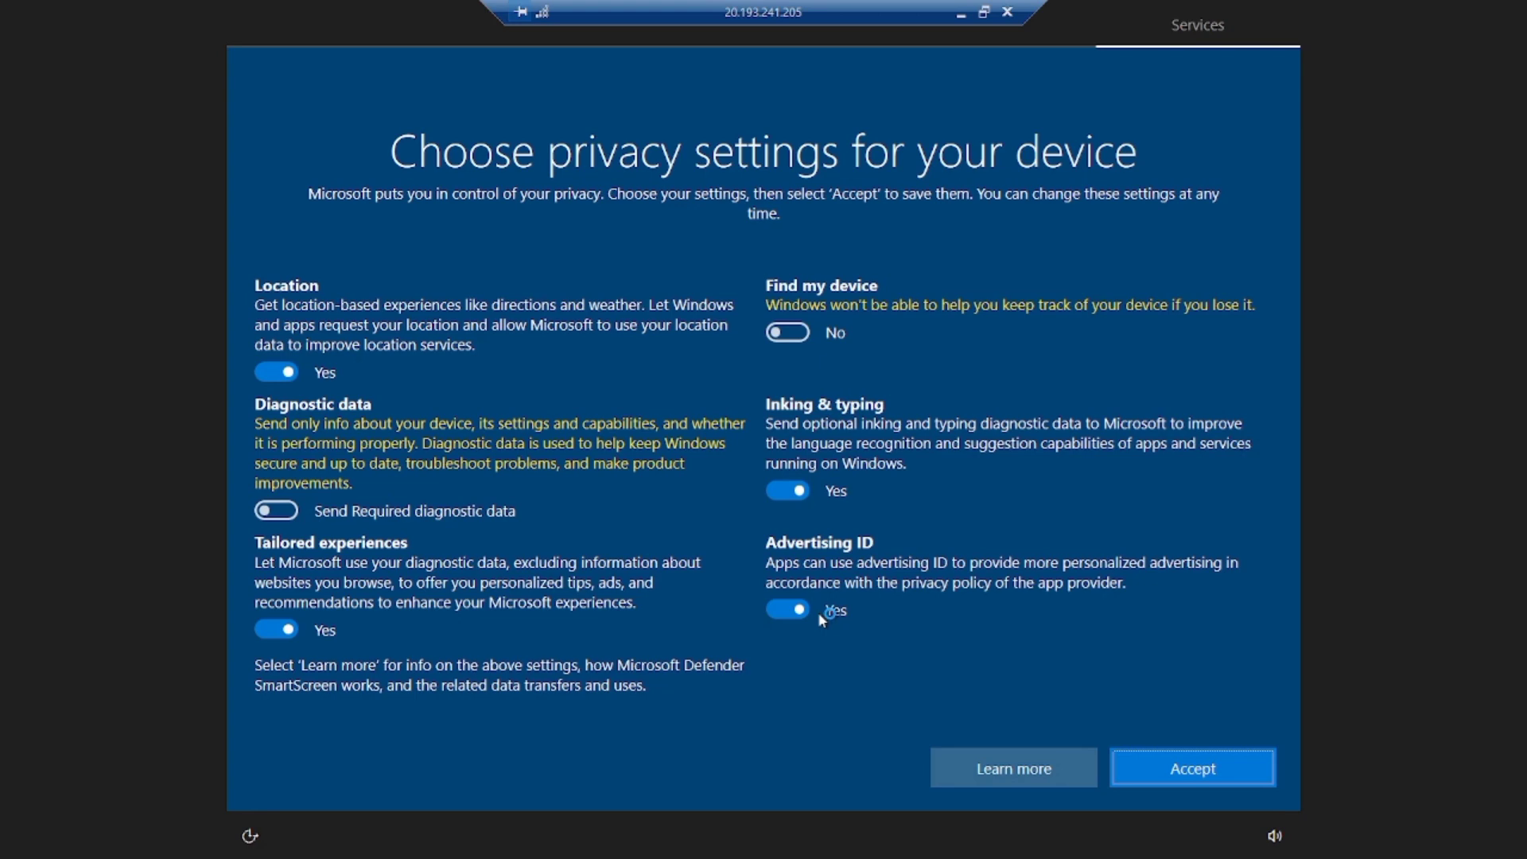
Step: Accept the default privacy settings so TestVM's Windows 10 desktop loads
{"action": "left_click", "coordinate": [1179, 767]}
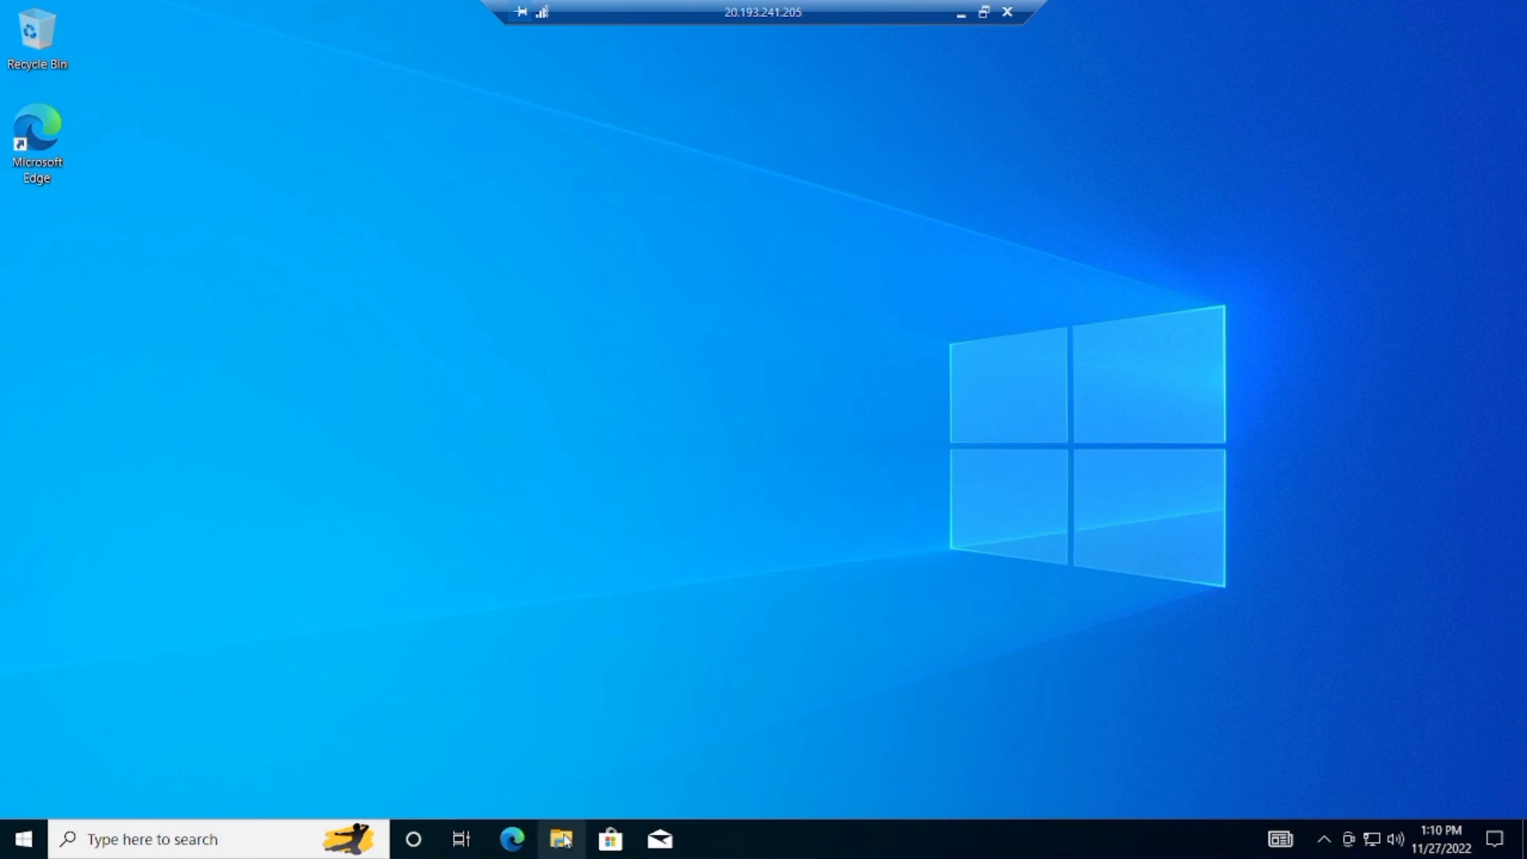
Step: View This PC's system properties in a maximized File Explorer, then disconnect the remote session
{"action": "left_click", "coordinate": [570, 825]}
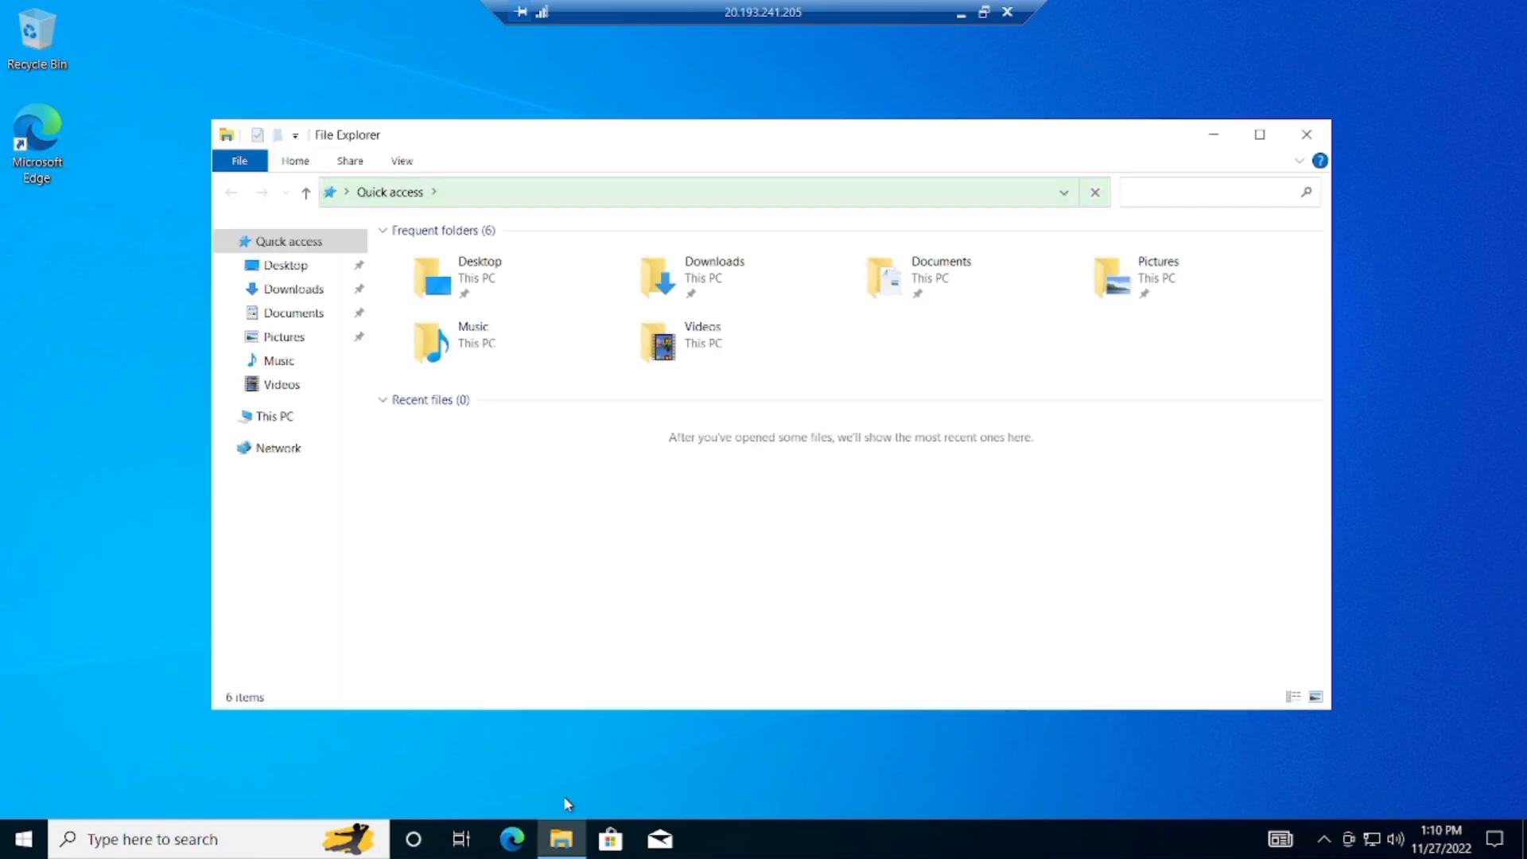
{"action": "left_click", "coordinate": [1260, 134]}
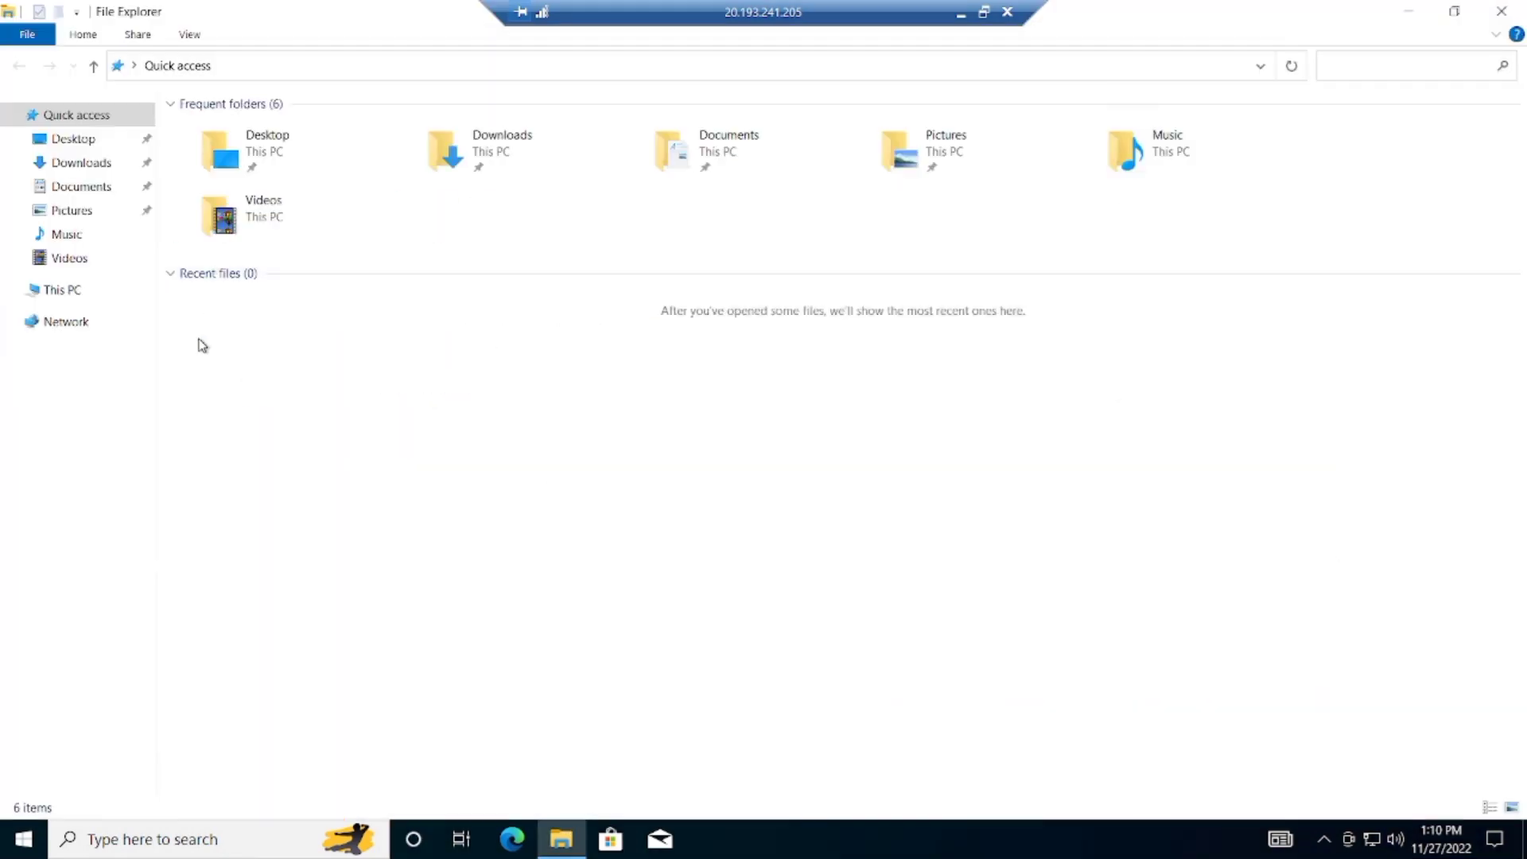
{"action": "left_click", "coordinate": [76, 293]}
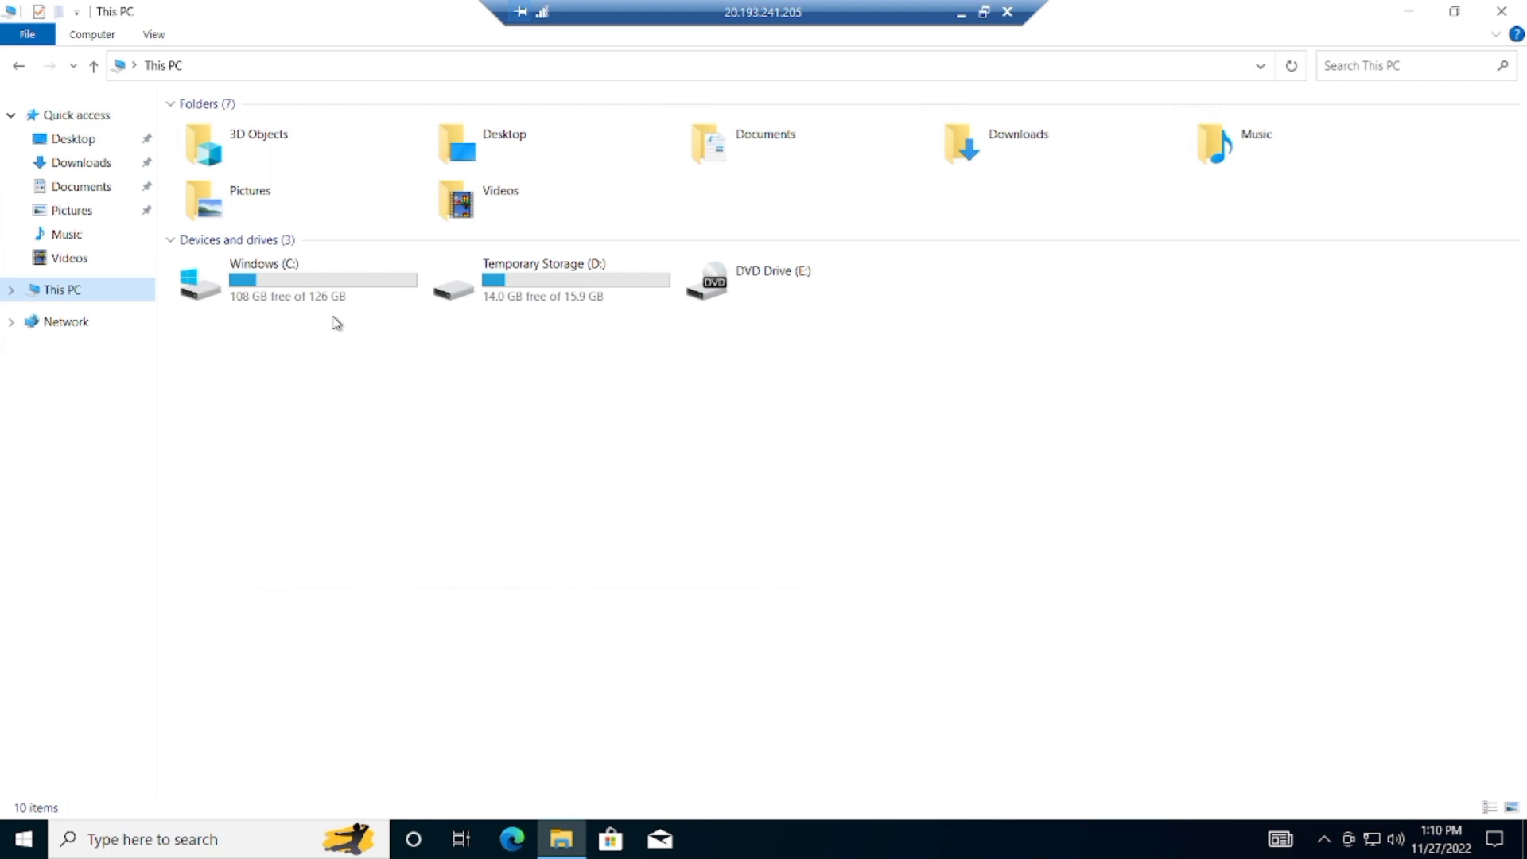
{"action": "right_click", "coordinate": [376, 451]}
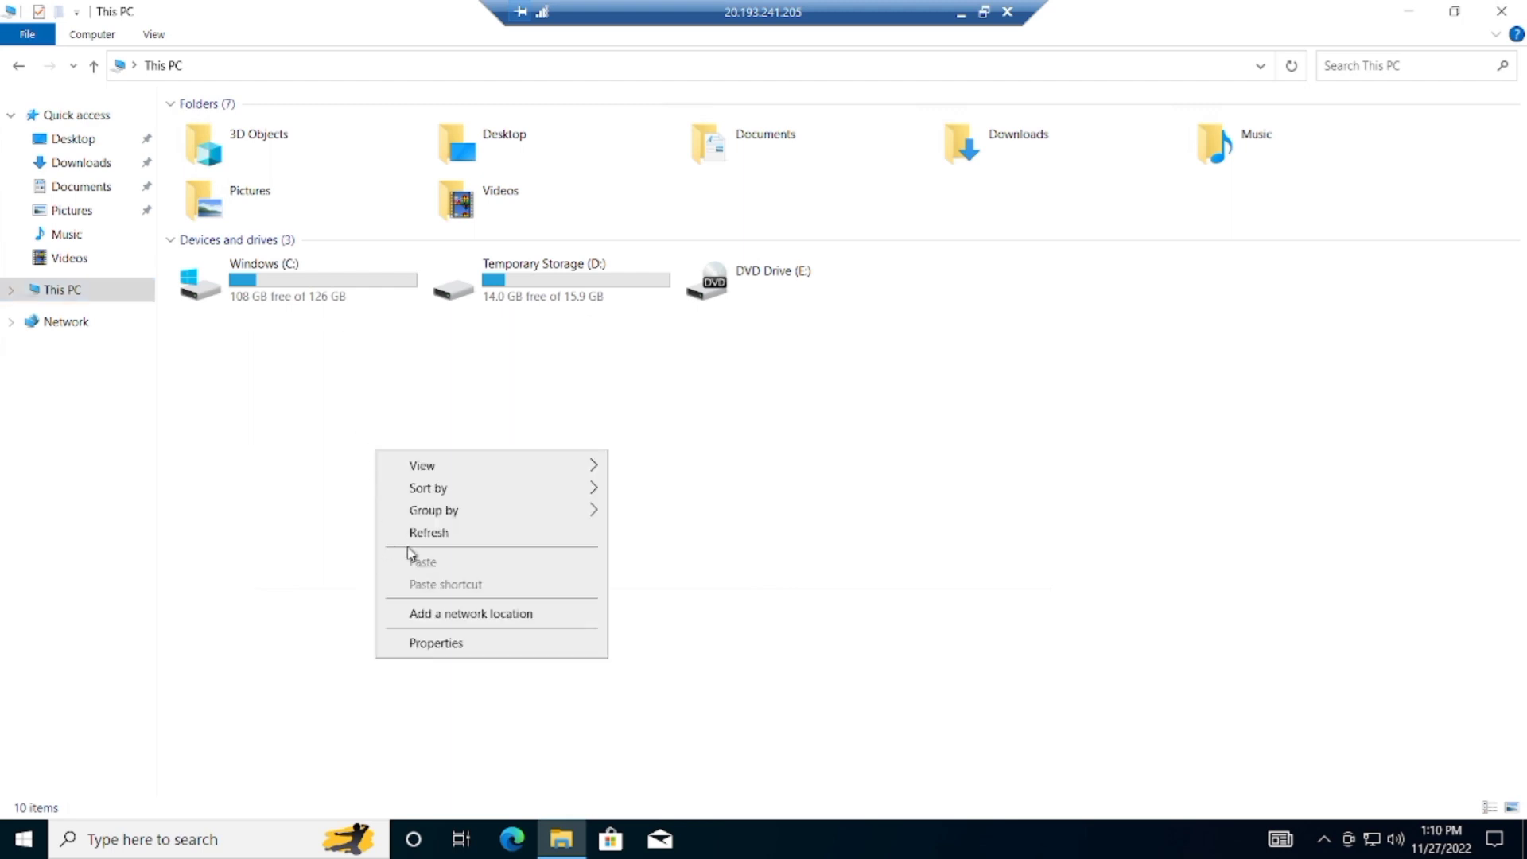
{"action": "left_click", "coordinate": [452, 641]}
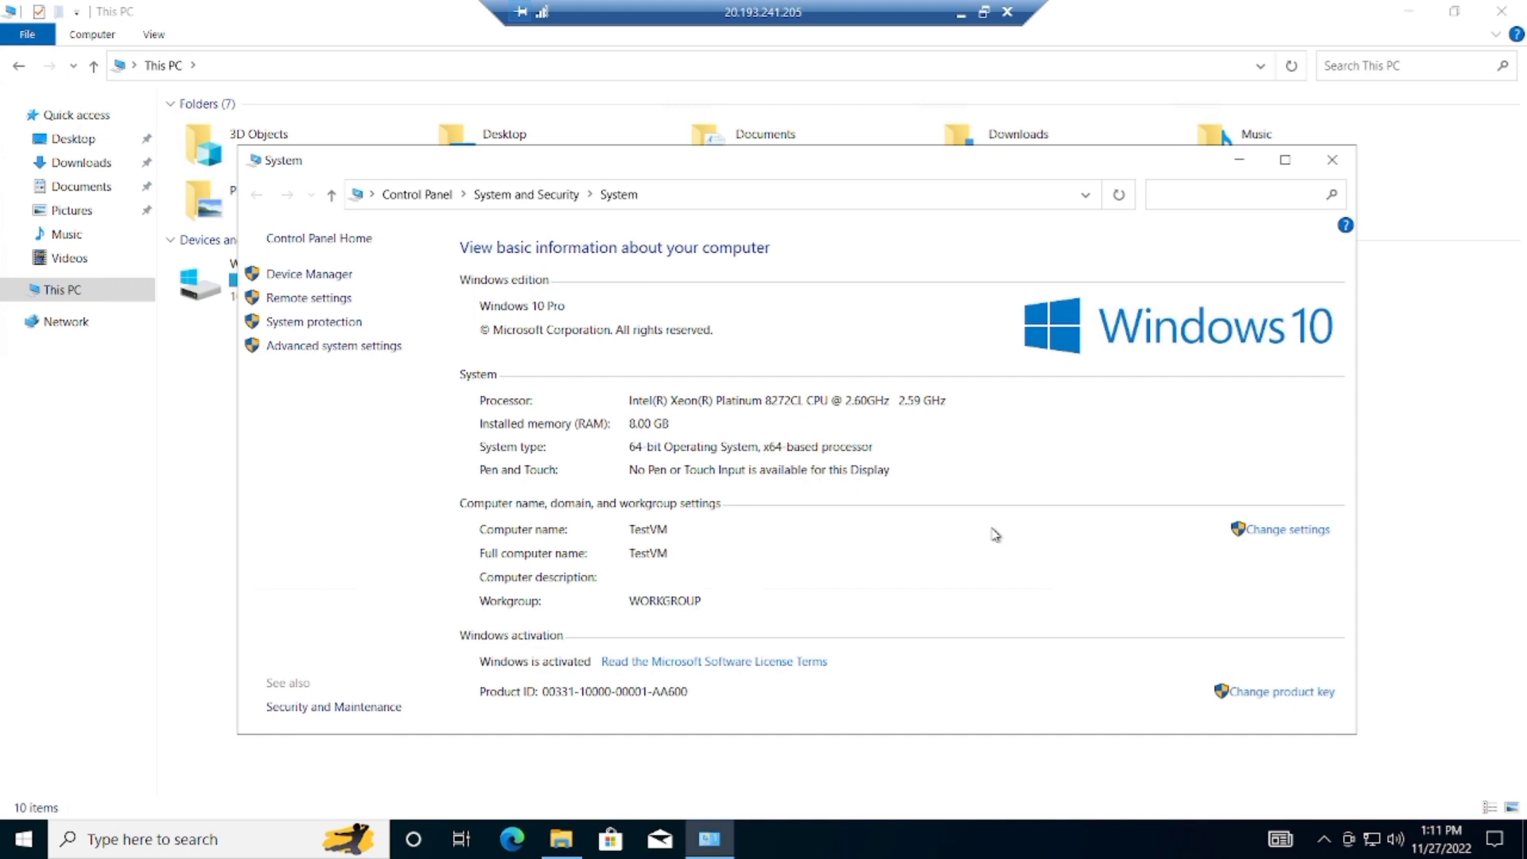
{"action": "left_click", "coordinate": [1007, 13]}
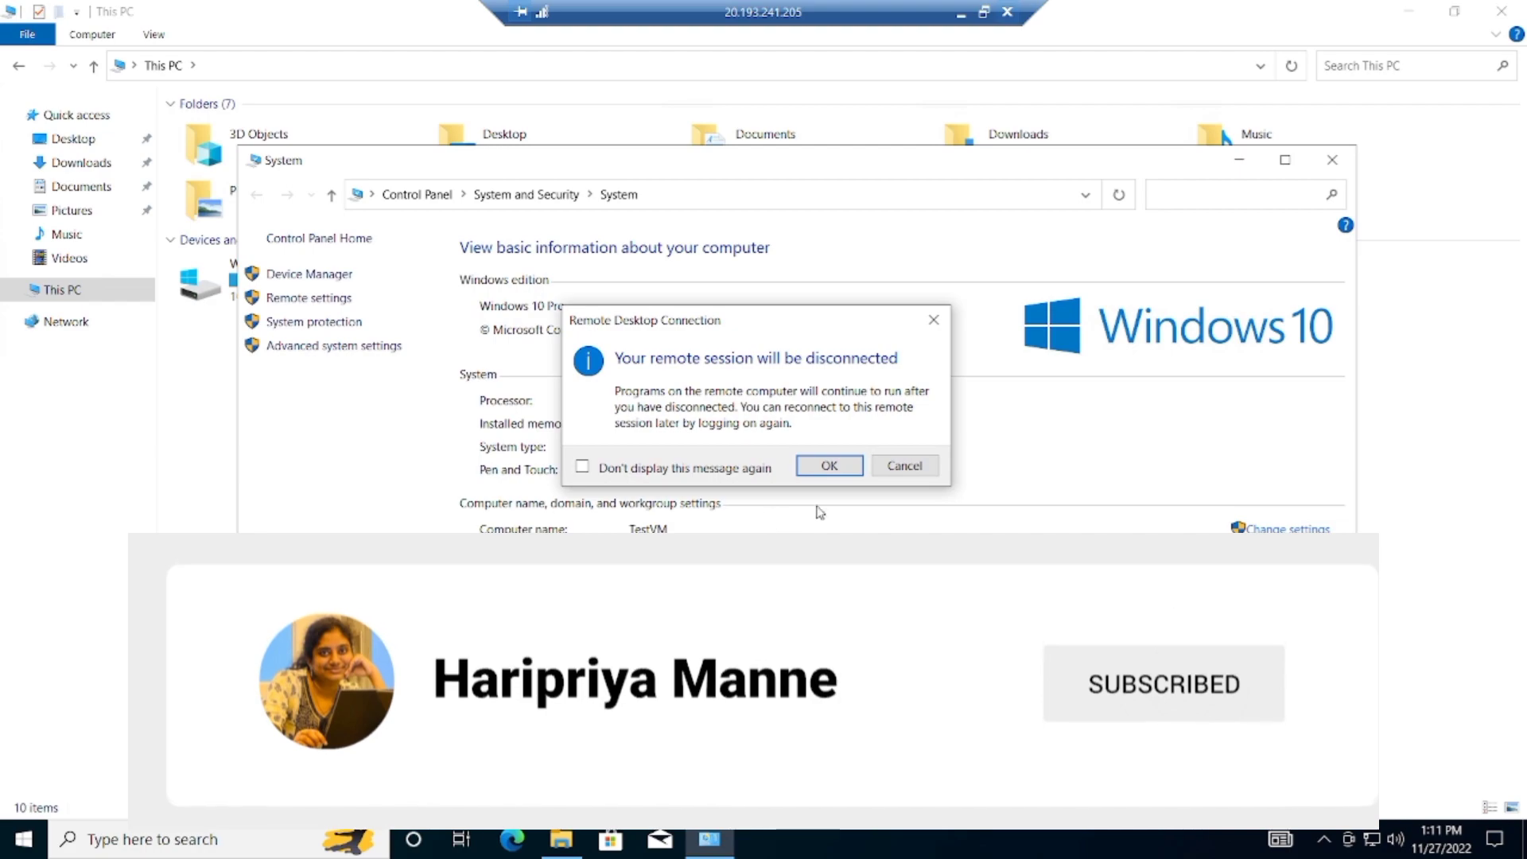
{"action": "left_click", "coordinate": [830, 466]}
Step: Launch Remote Desktop Connection by running mstsc from the Run prompt
{"action": "mouse_move", "coordinate": [185, 855]}
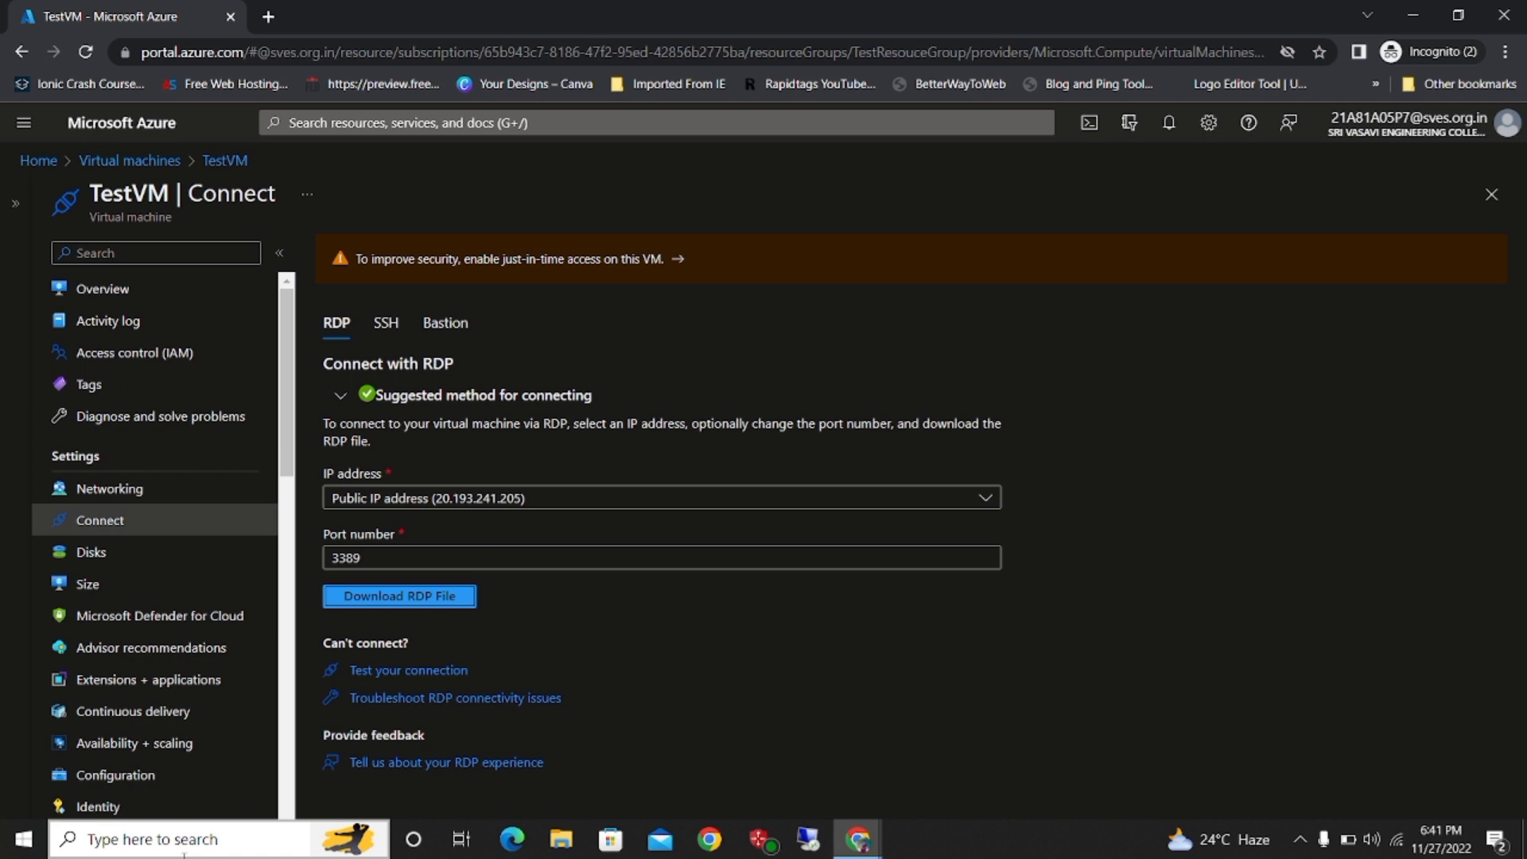
{"action": "key", "text": "super+r"}
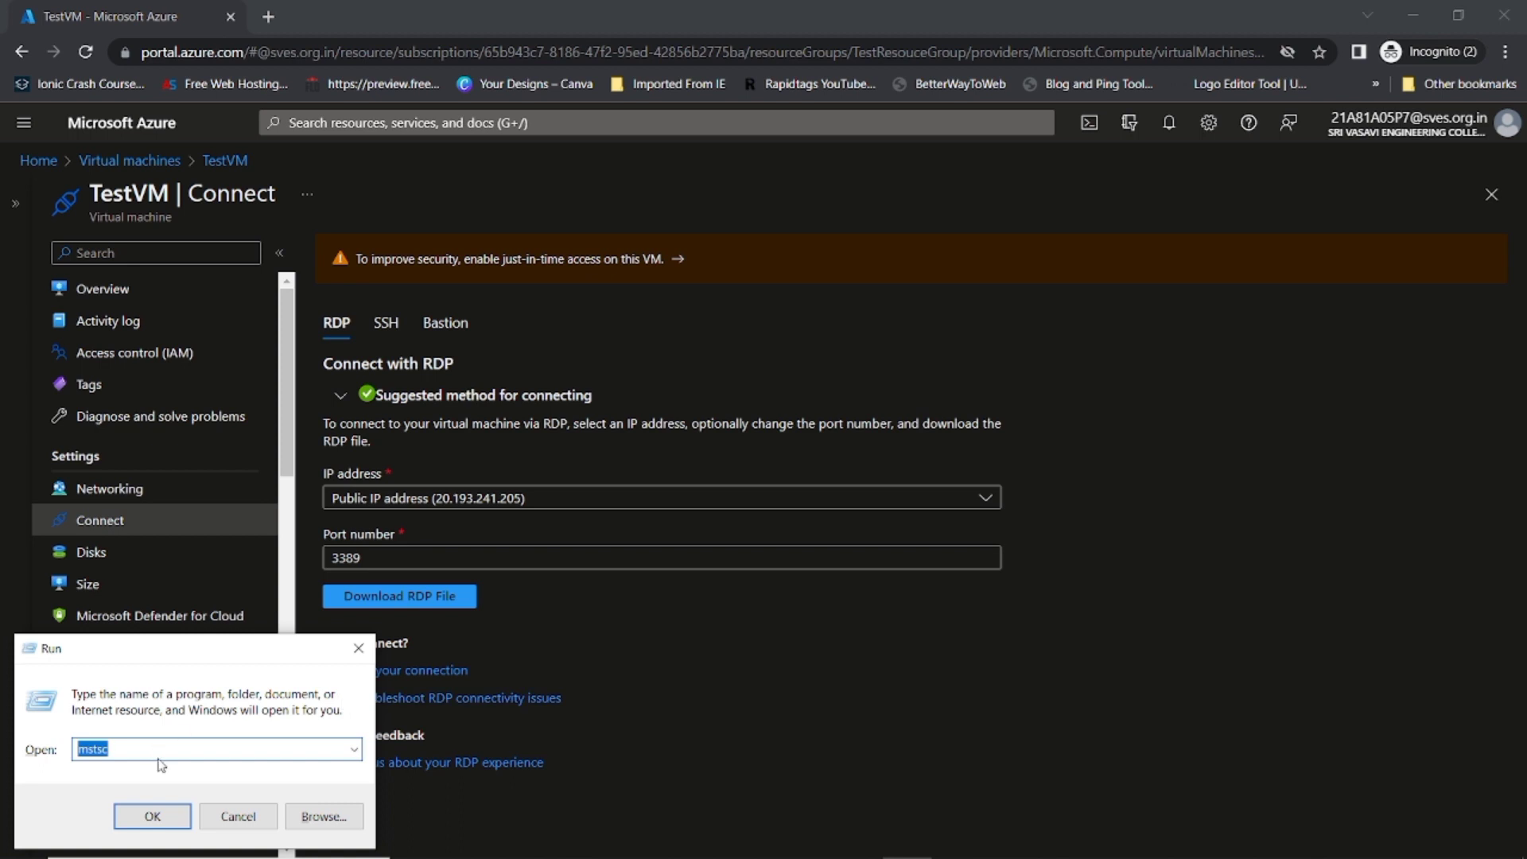
{"action": "key", "text": "Return"}
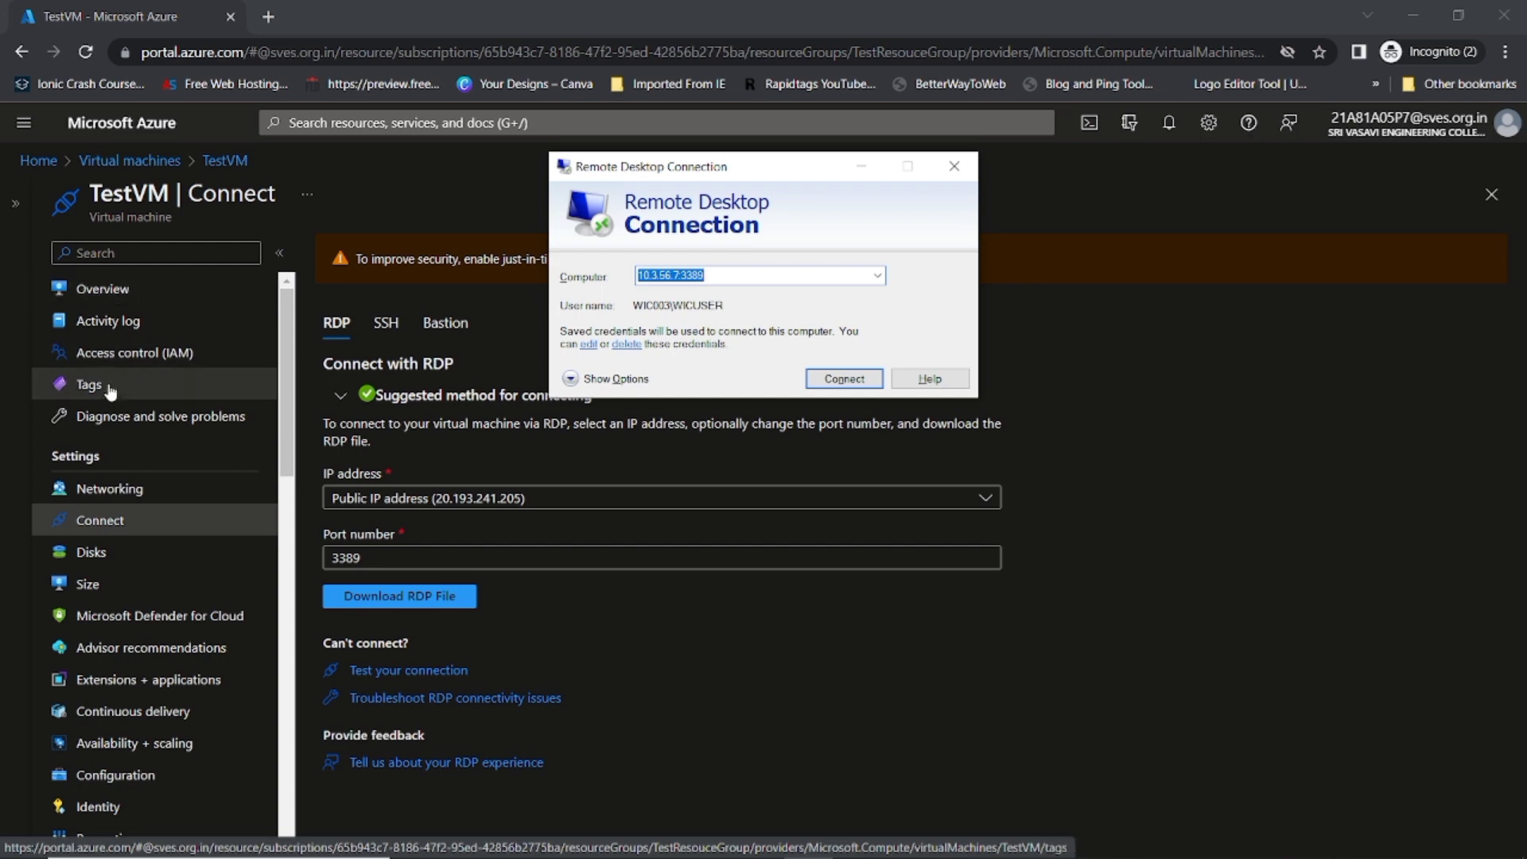
Step: Copy TestVM's public IP 20.193.241.205 from its overview in Virtual machines
{"action": "left_click", "coordinate": [134, 162]}
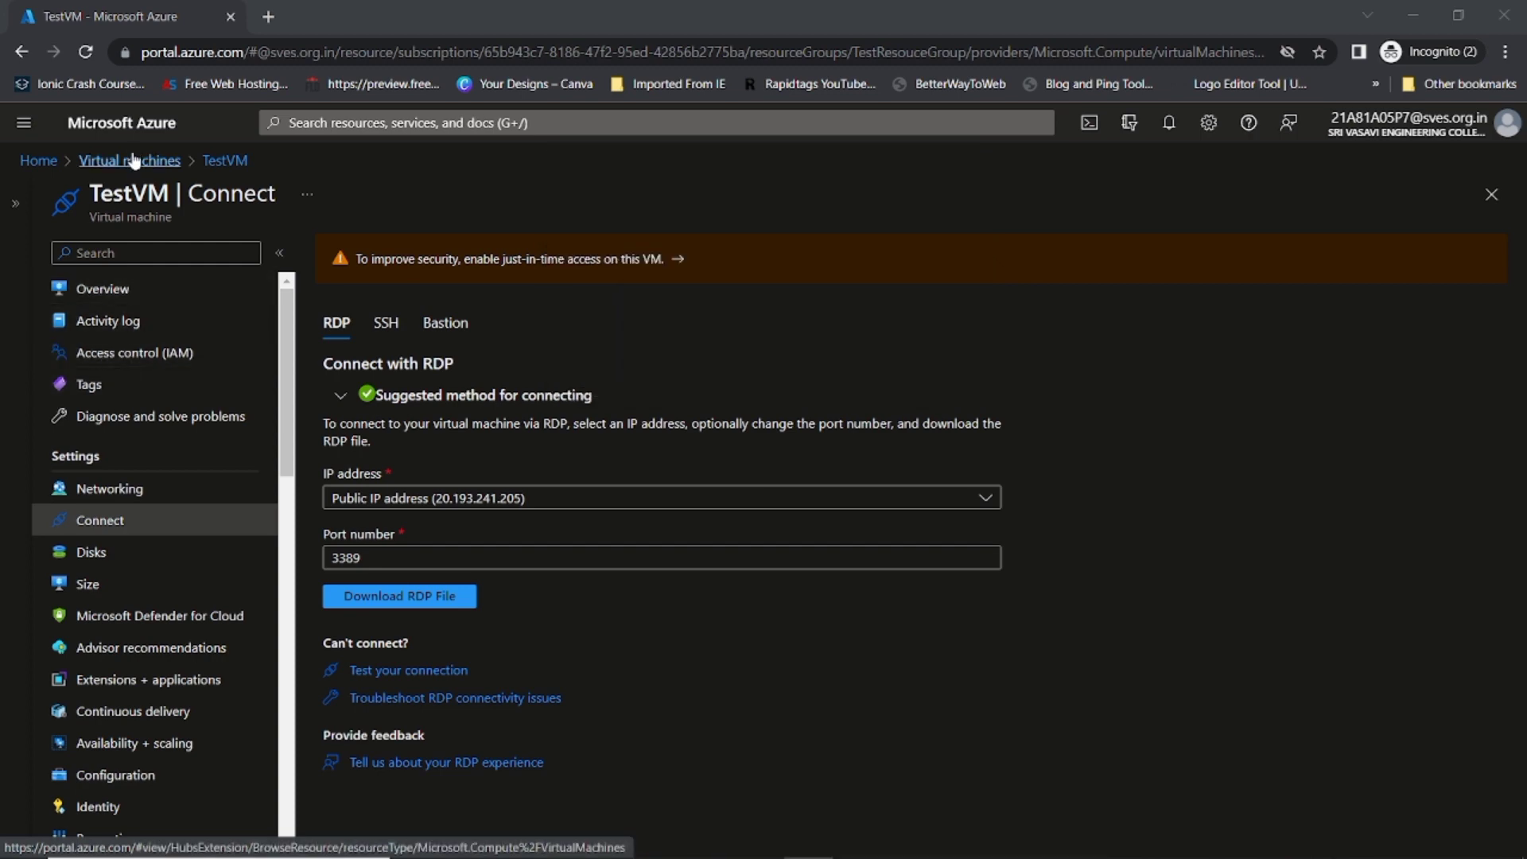
{"action": "left_click", "coordinate": [134, 161]}
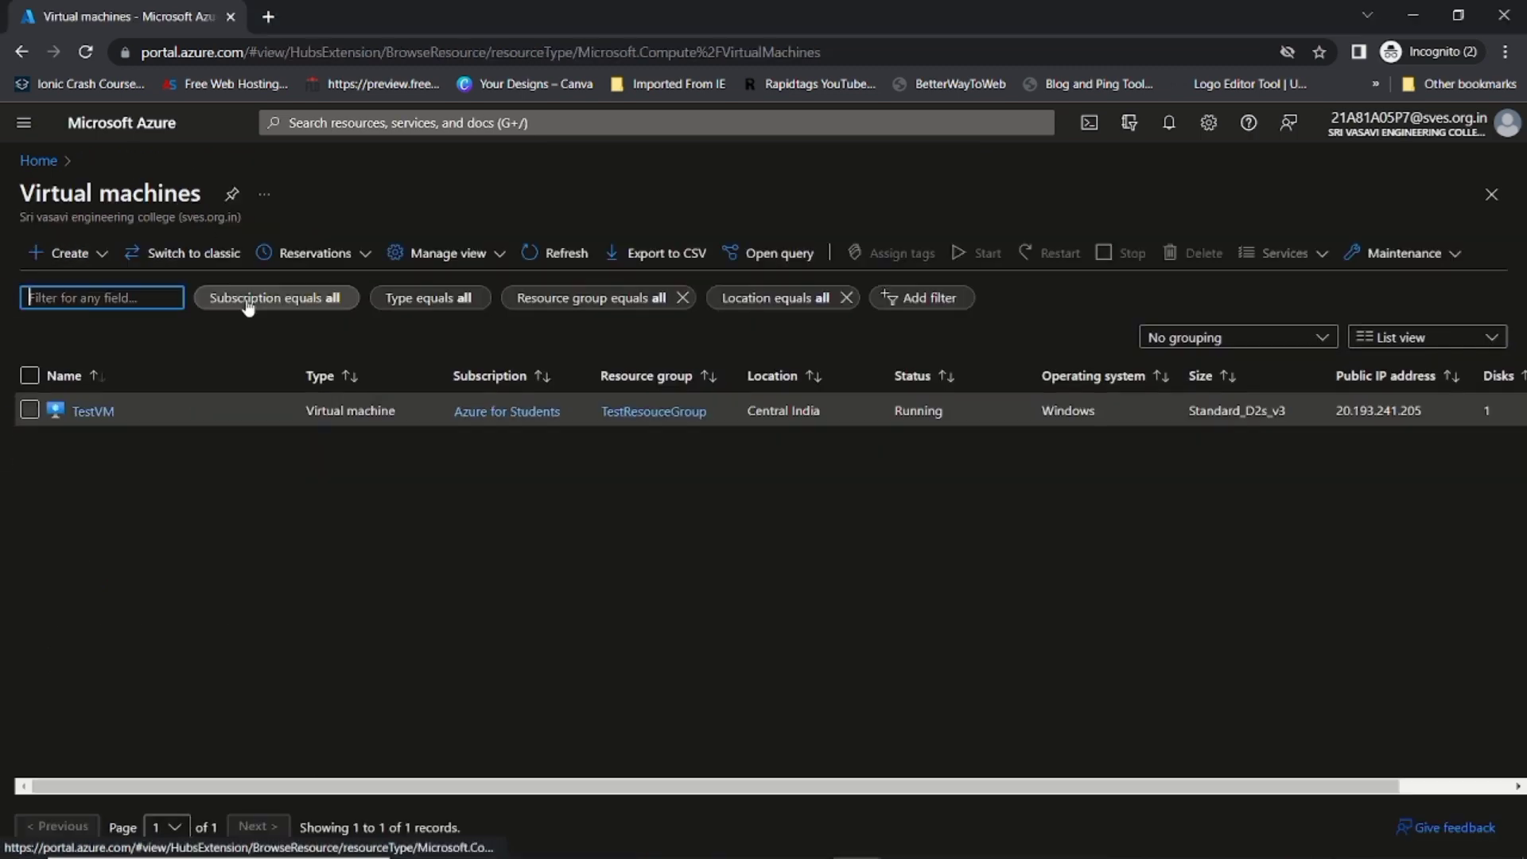
{"action": "left_click", "coordinate": [88, 412]}
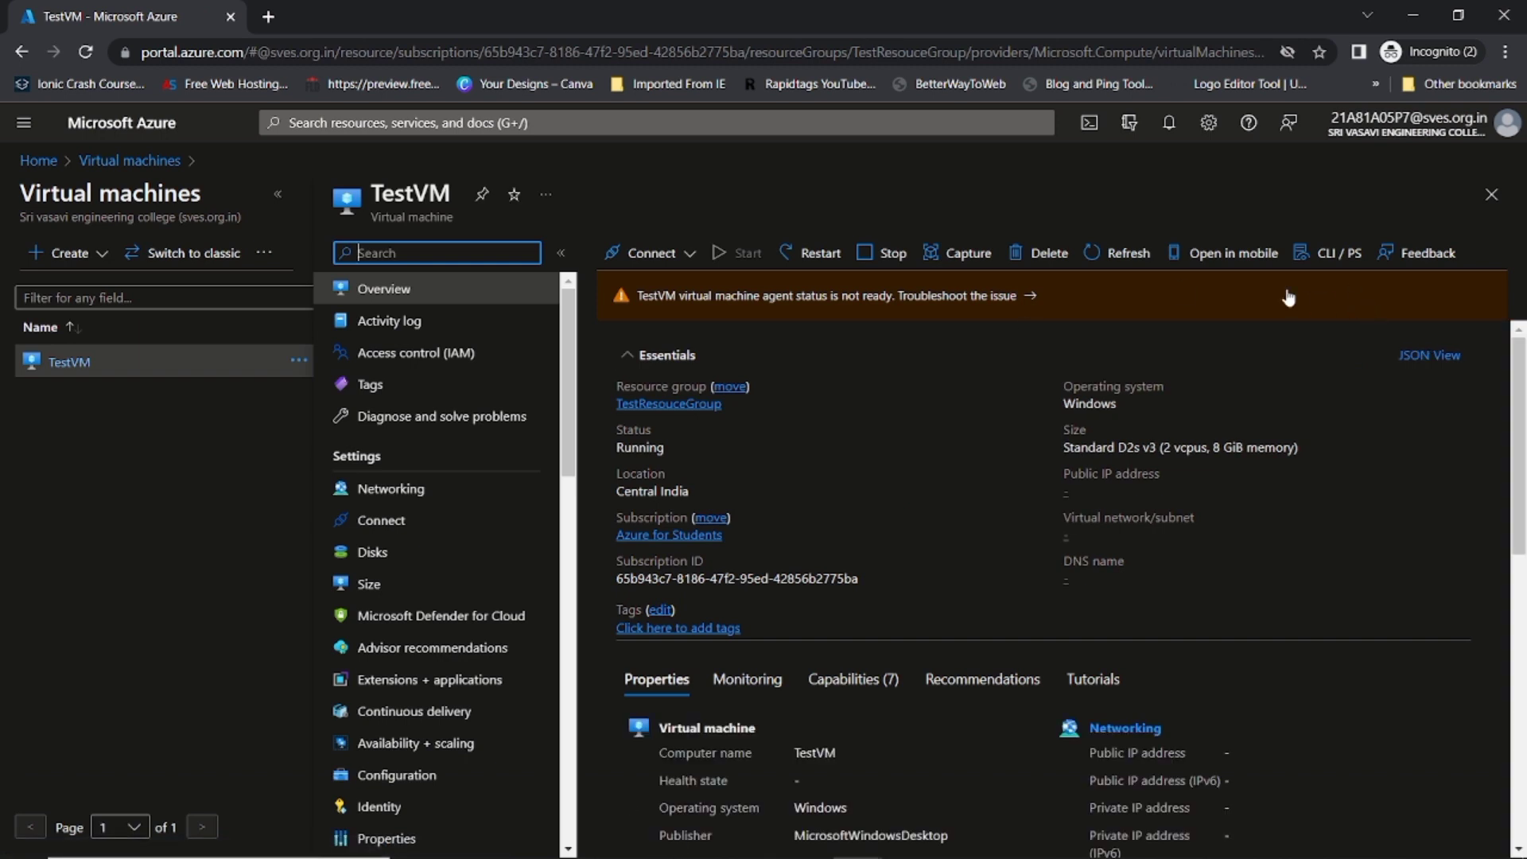
{"action": "left_click", "coordinate": [1161, 493]}
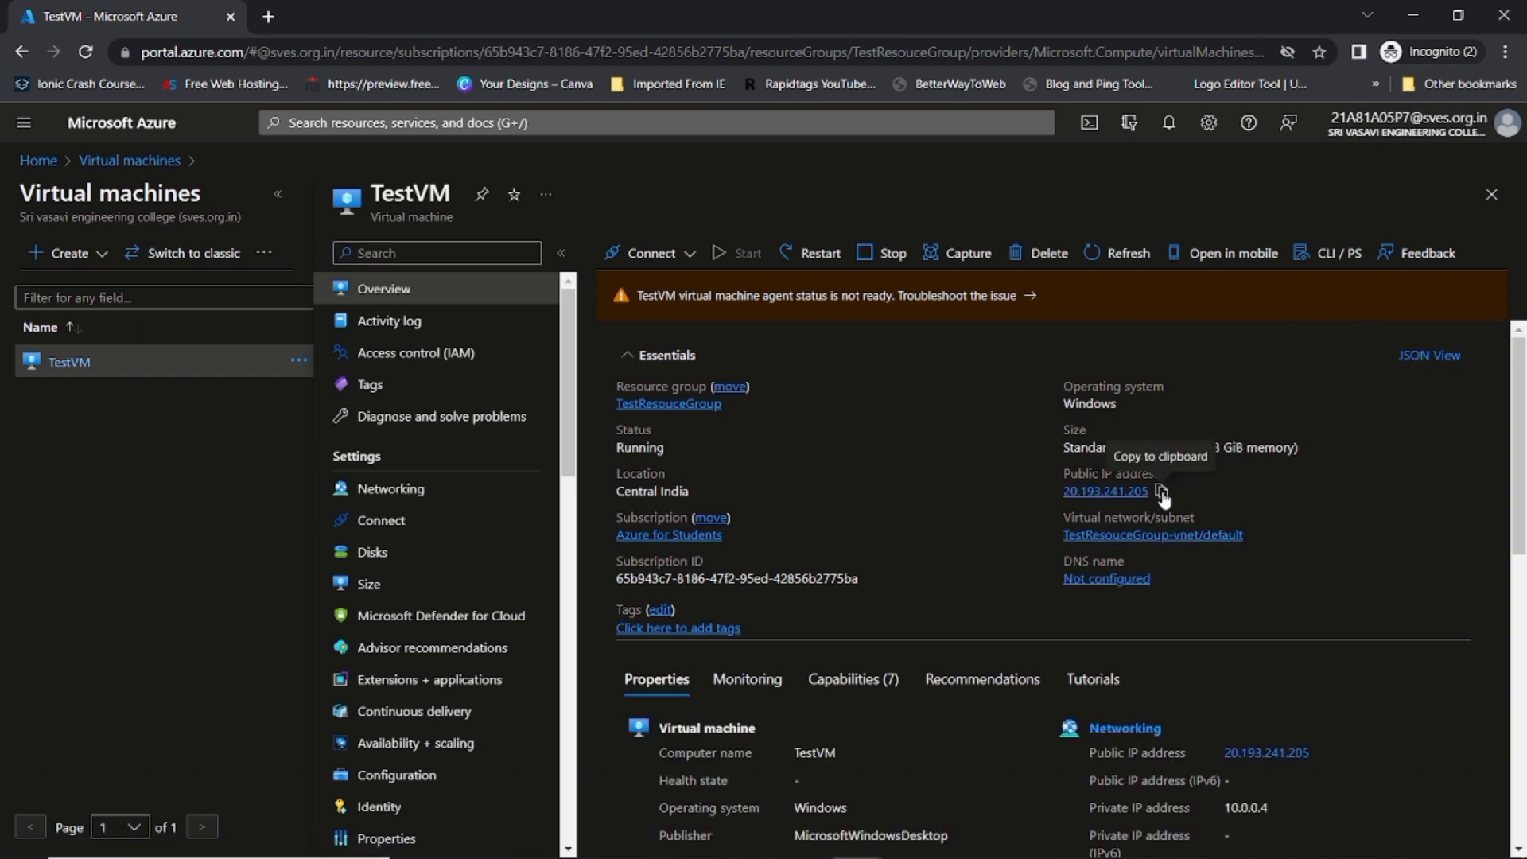
{"action": "left_click", "coordinate": [1162, 493]}
Step: Connect to 20.193.241.205:3389 with the account password, accepting the certificate warning
{"action": "left_click", "coordinate": [859, 841]}
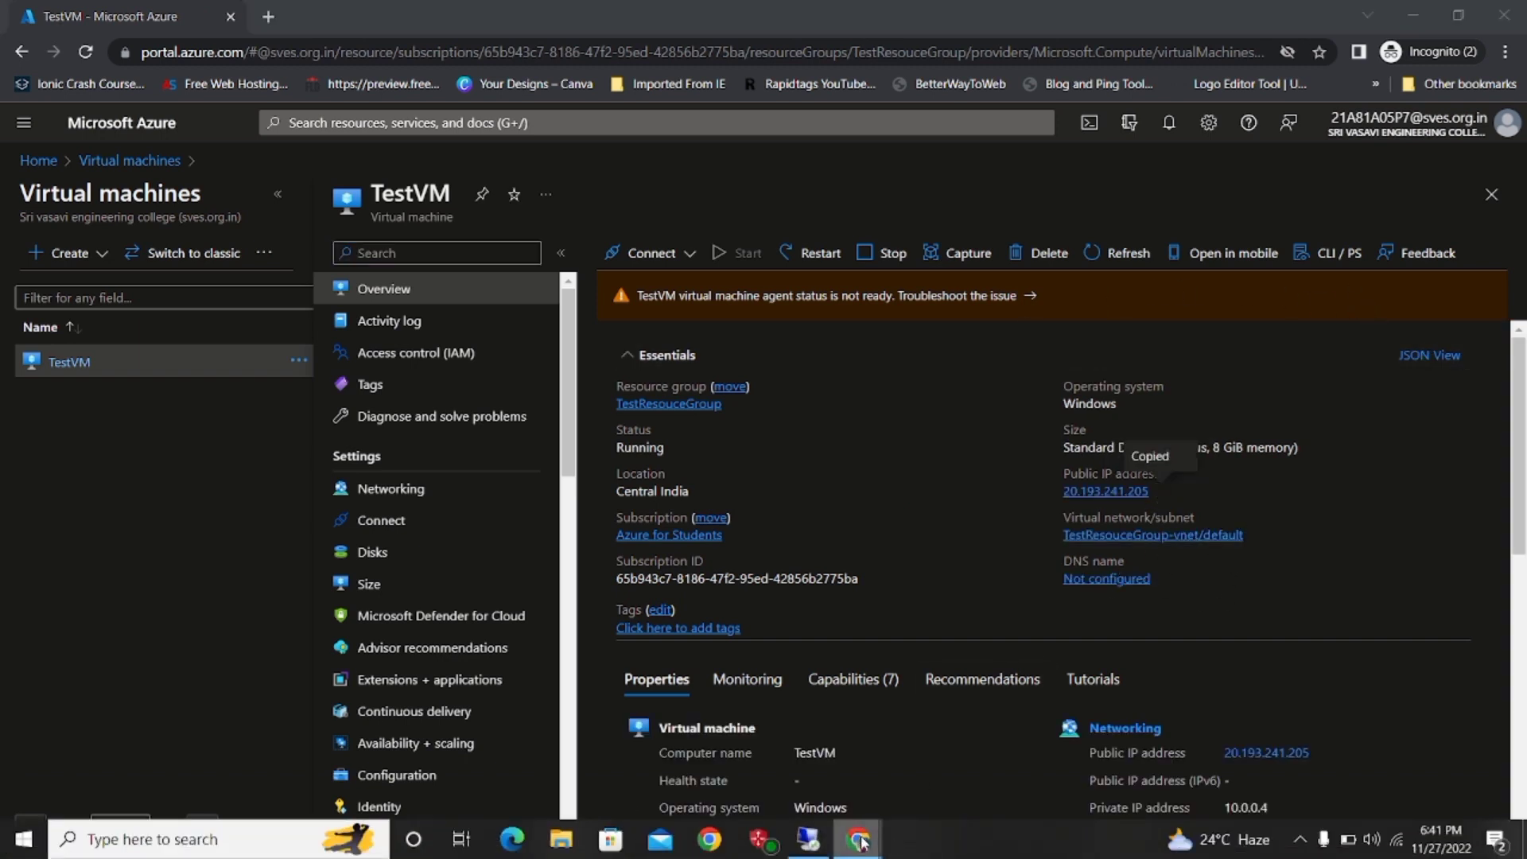
{"action": "left_click", "coordinate": [808, 840]}
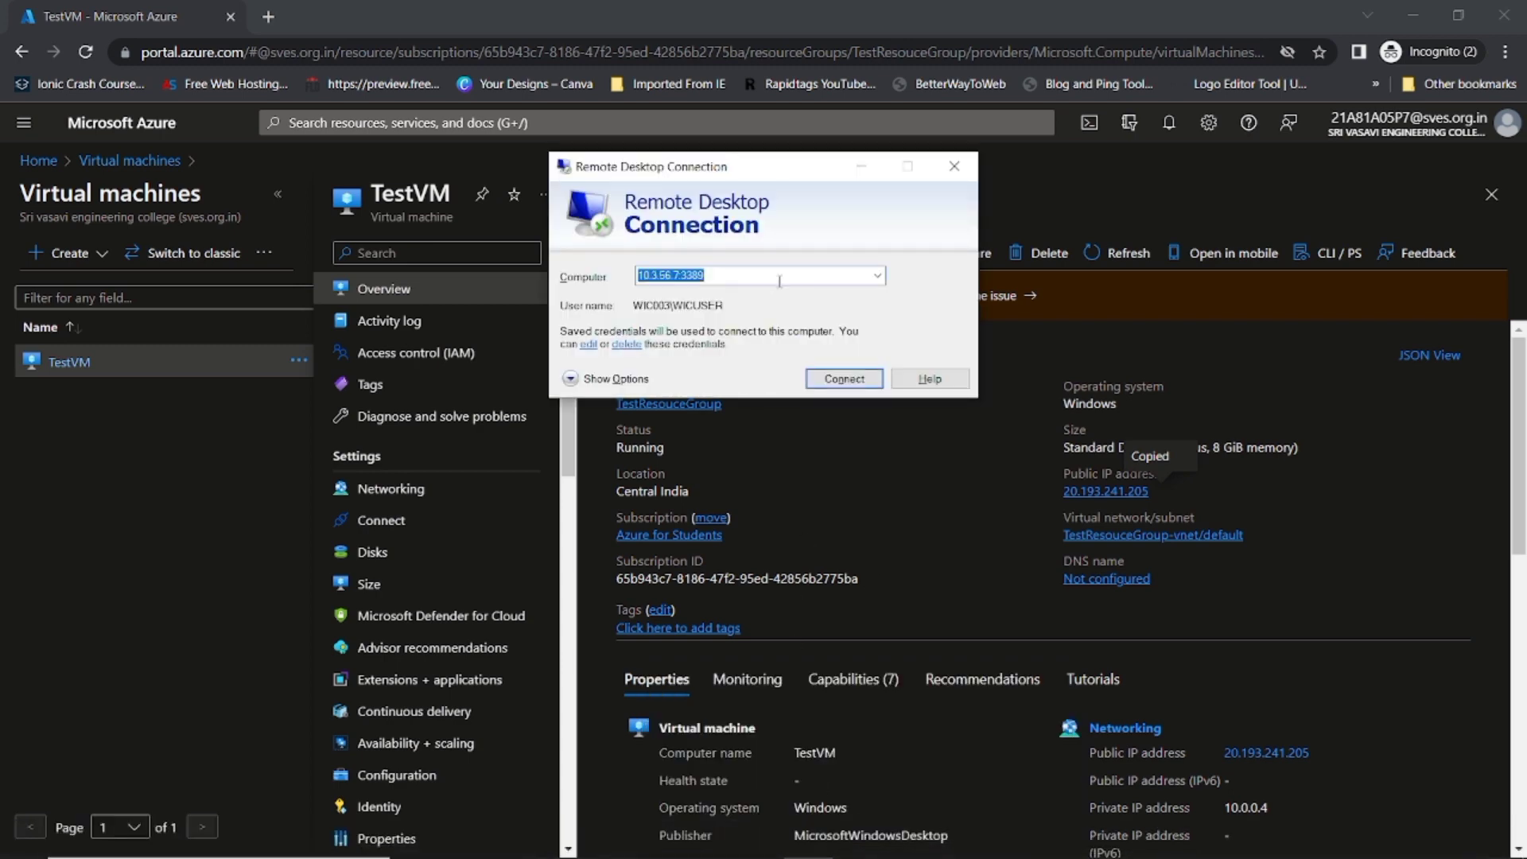
{"action": "key", "text": "ctrl+v"}
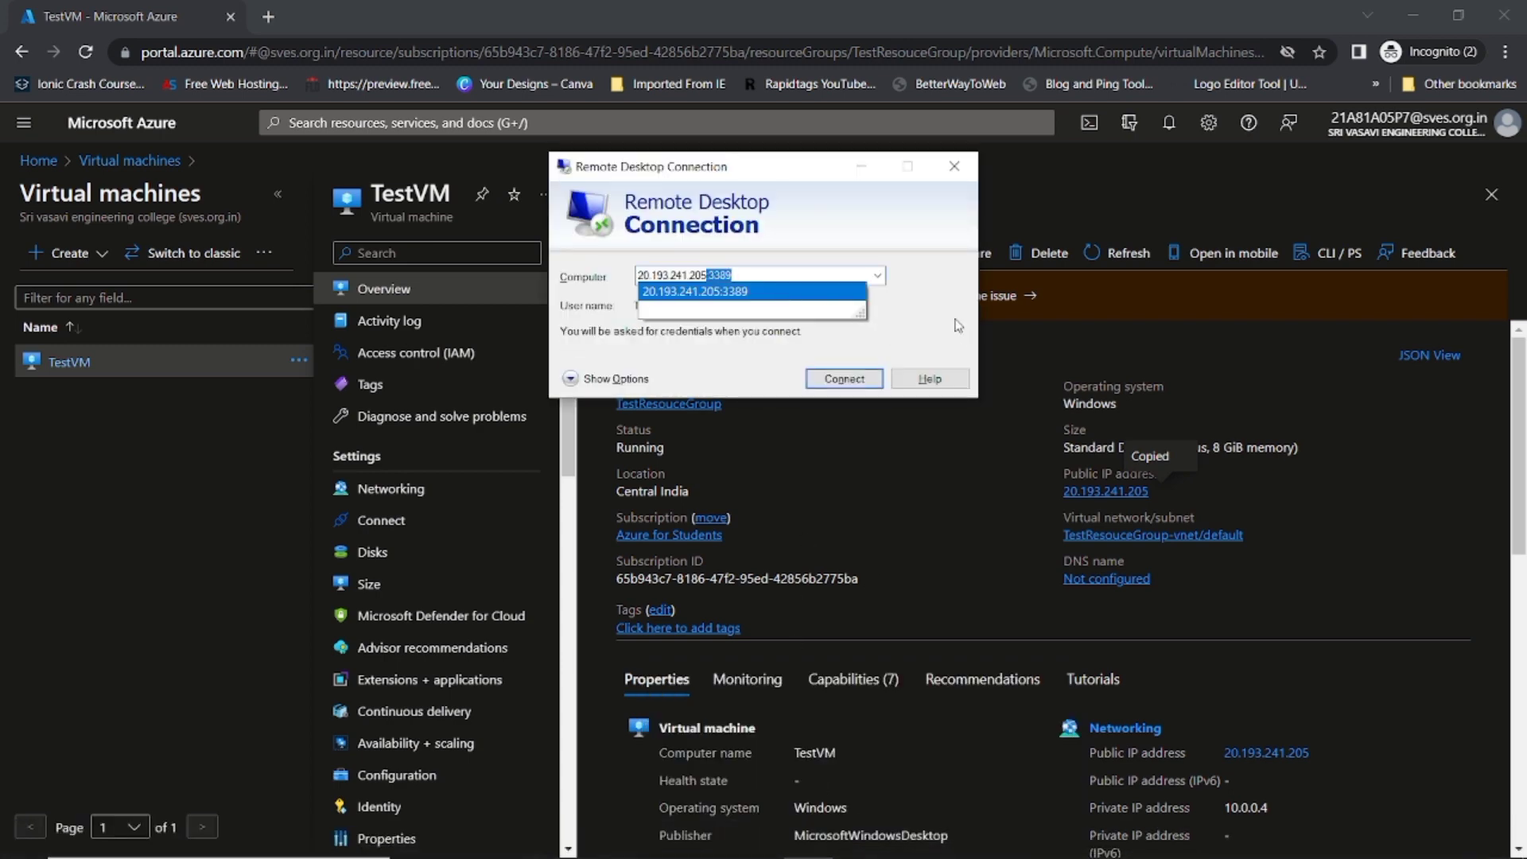
{"action": "left_click", "coordinate": [957, 322]}
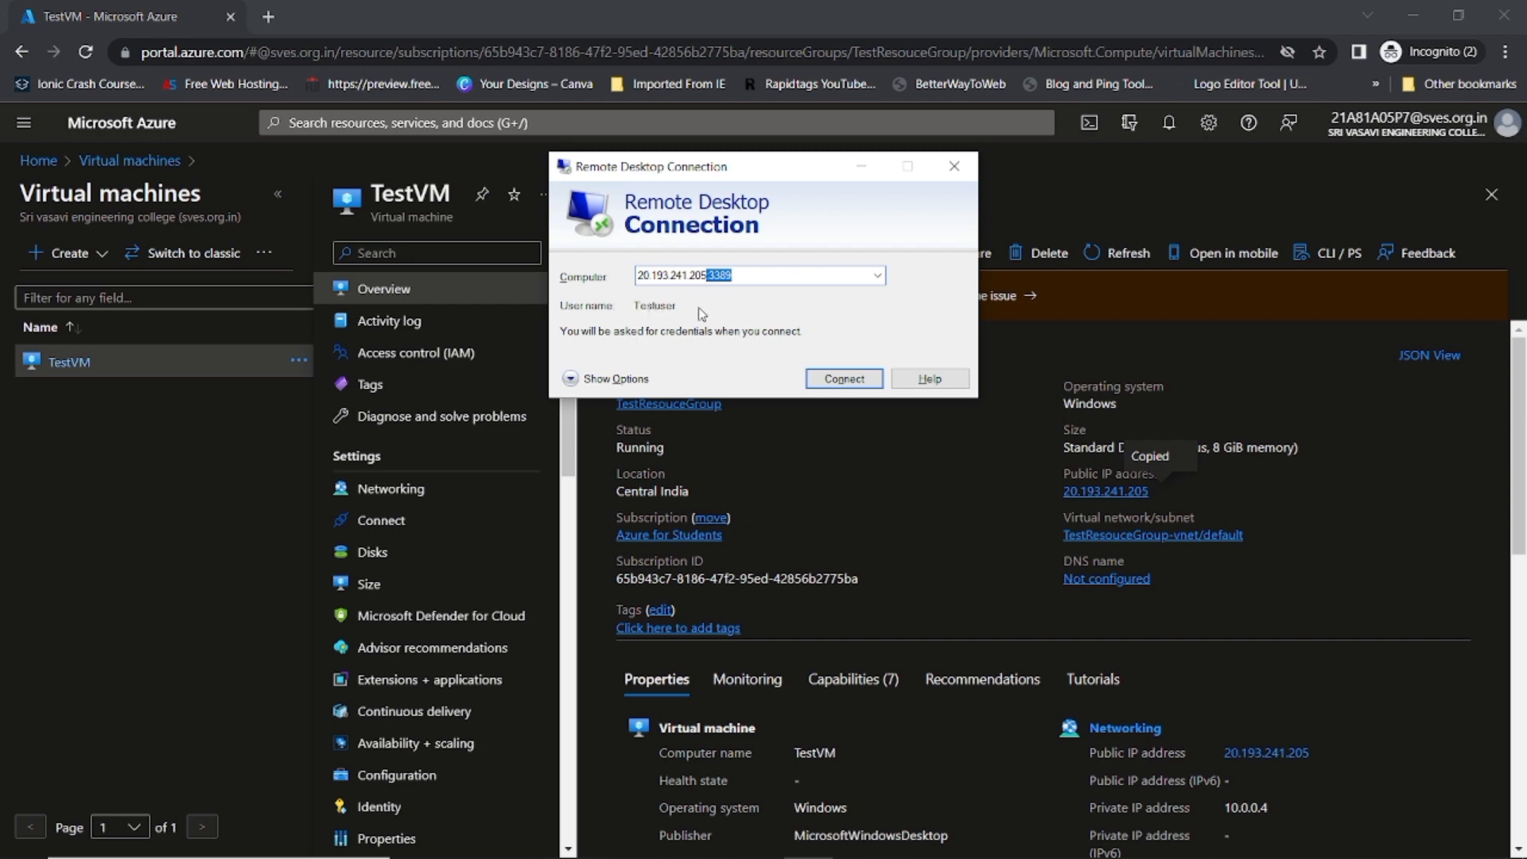
{"action": "left_click", "coordinate": [844, 379]}
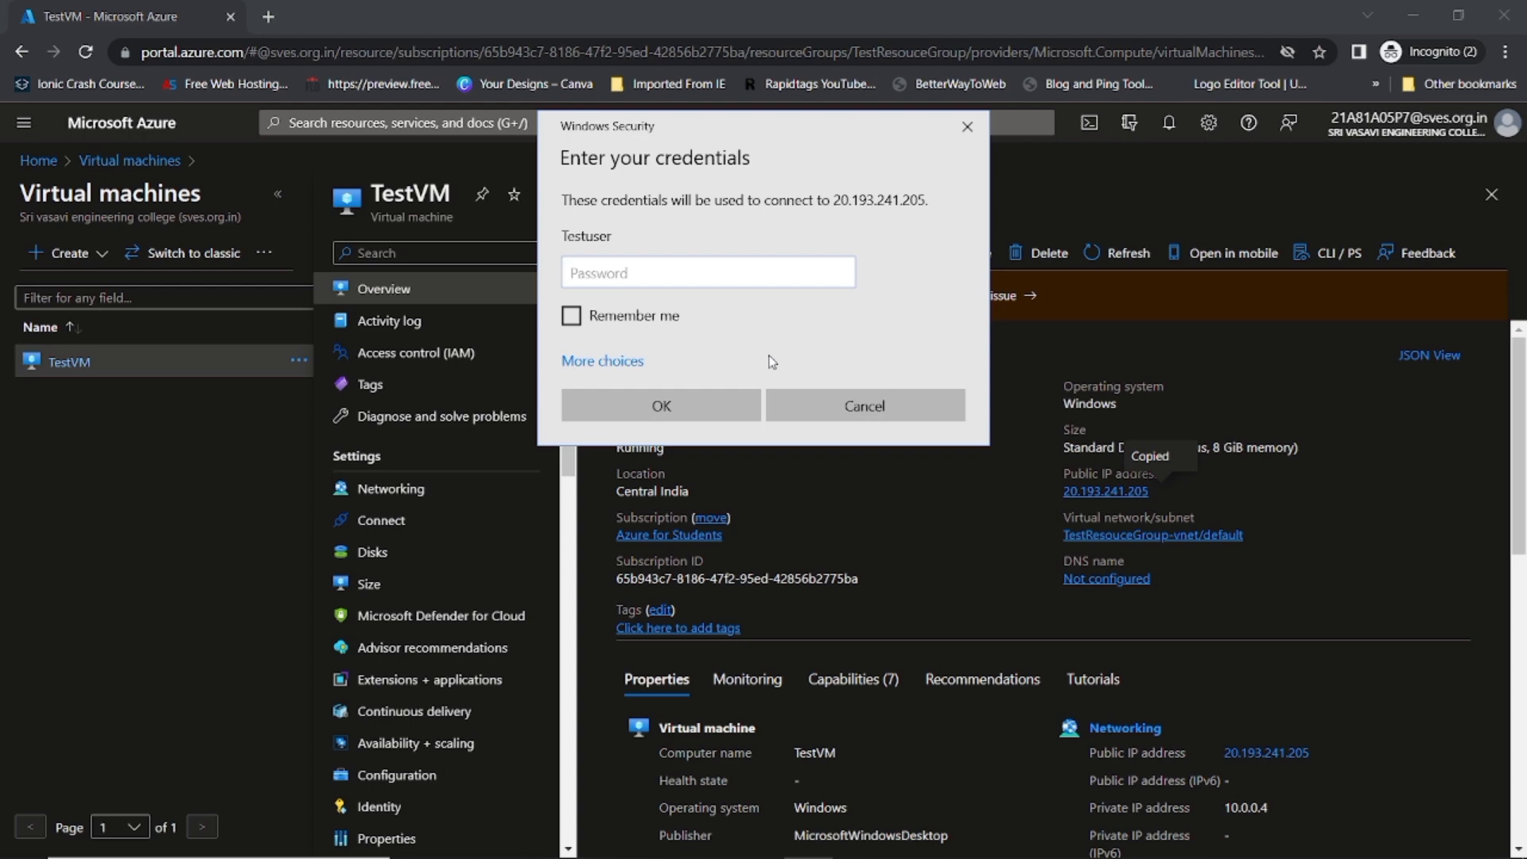
{"action": "type", "text": "•••••••••••••"}
{"action": "key", "text": "Return"}
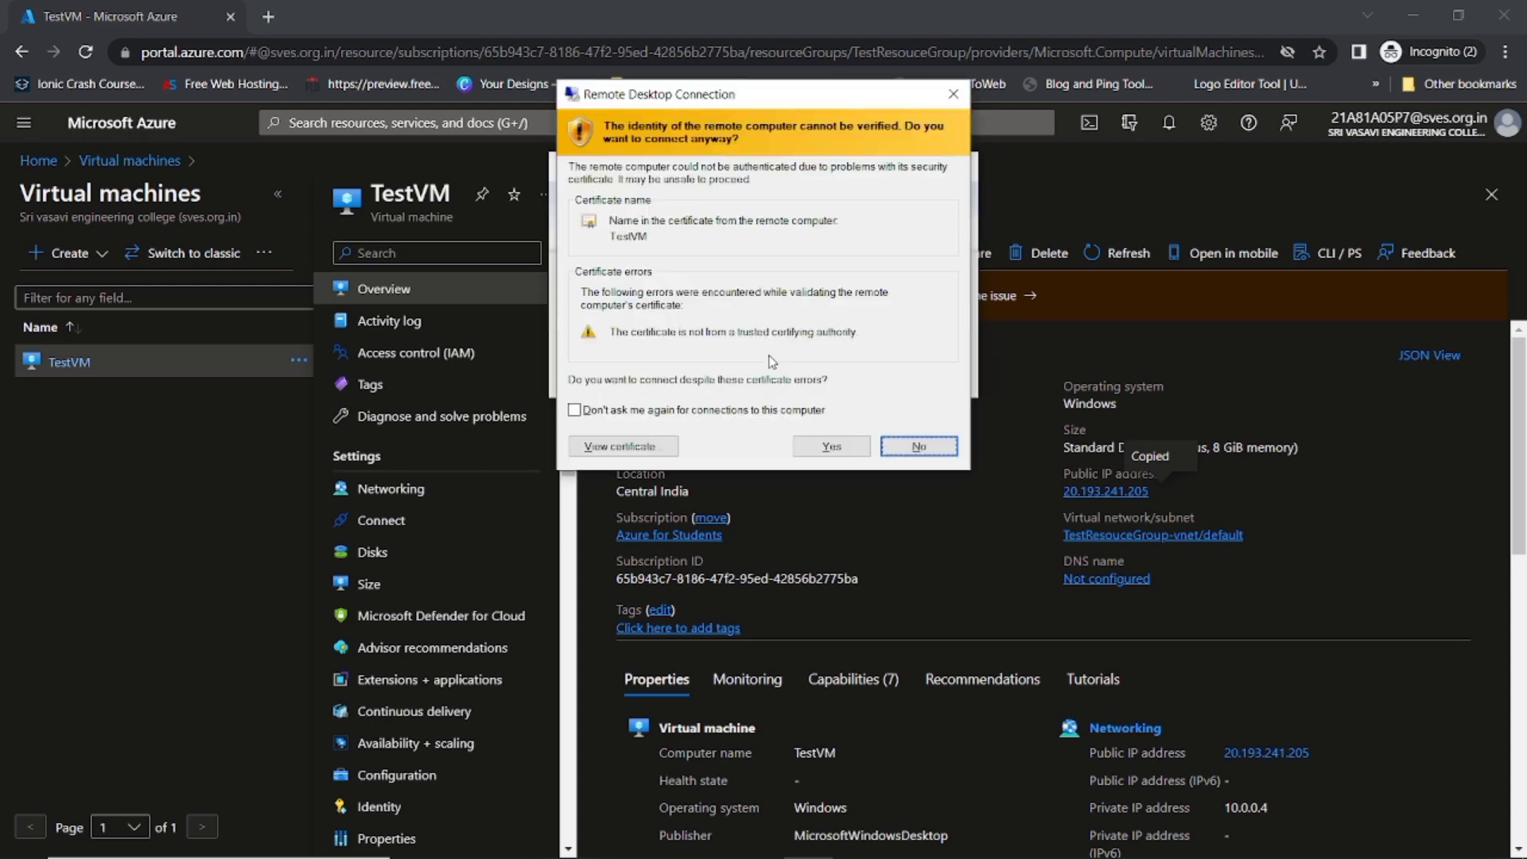
{"action": "key", "text": "Left"}
{"action": "key", "text": "Return"}
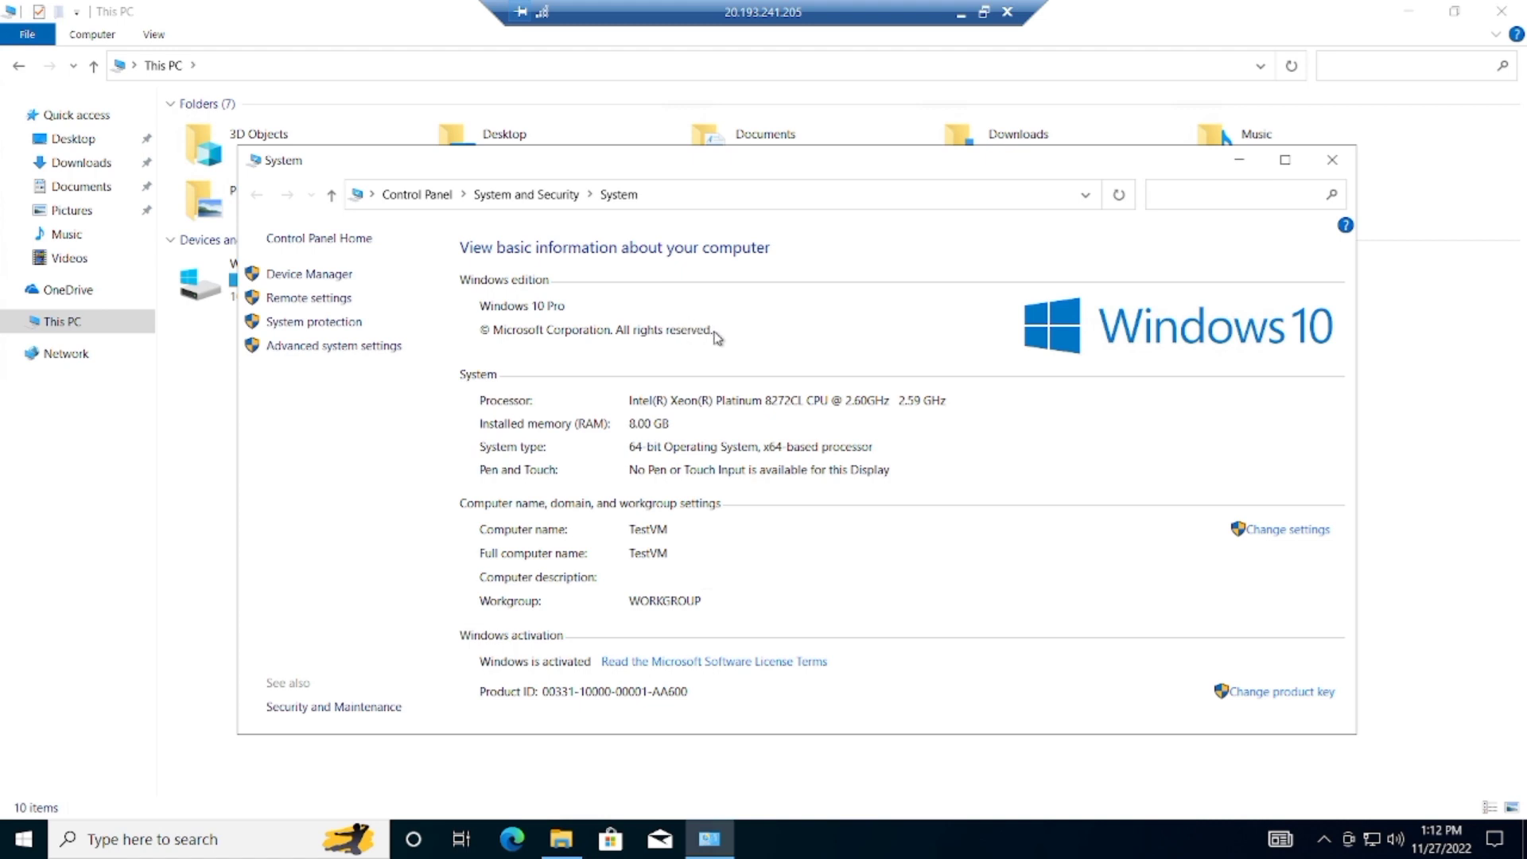
Step: Close the System window, check TestVM's empty Desktop folder, and launch Microsoft Edge
{"action": "left_click", "coordinate": [1333, 160]}
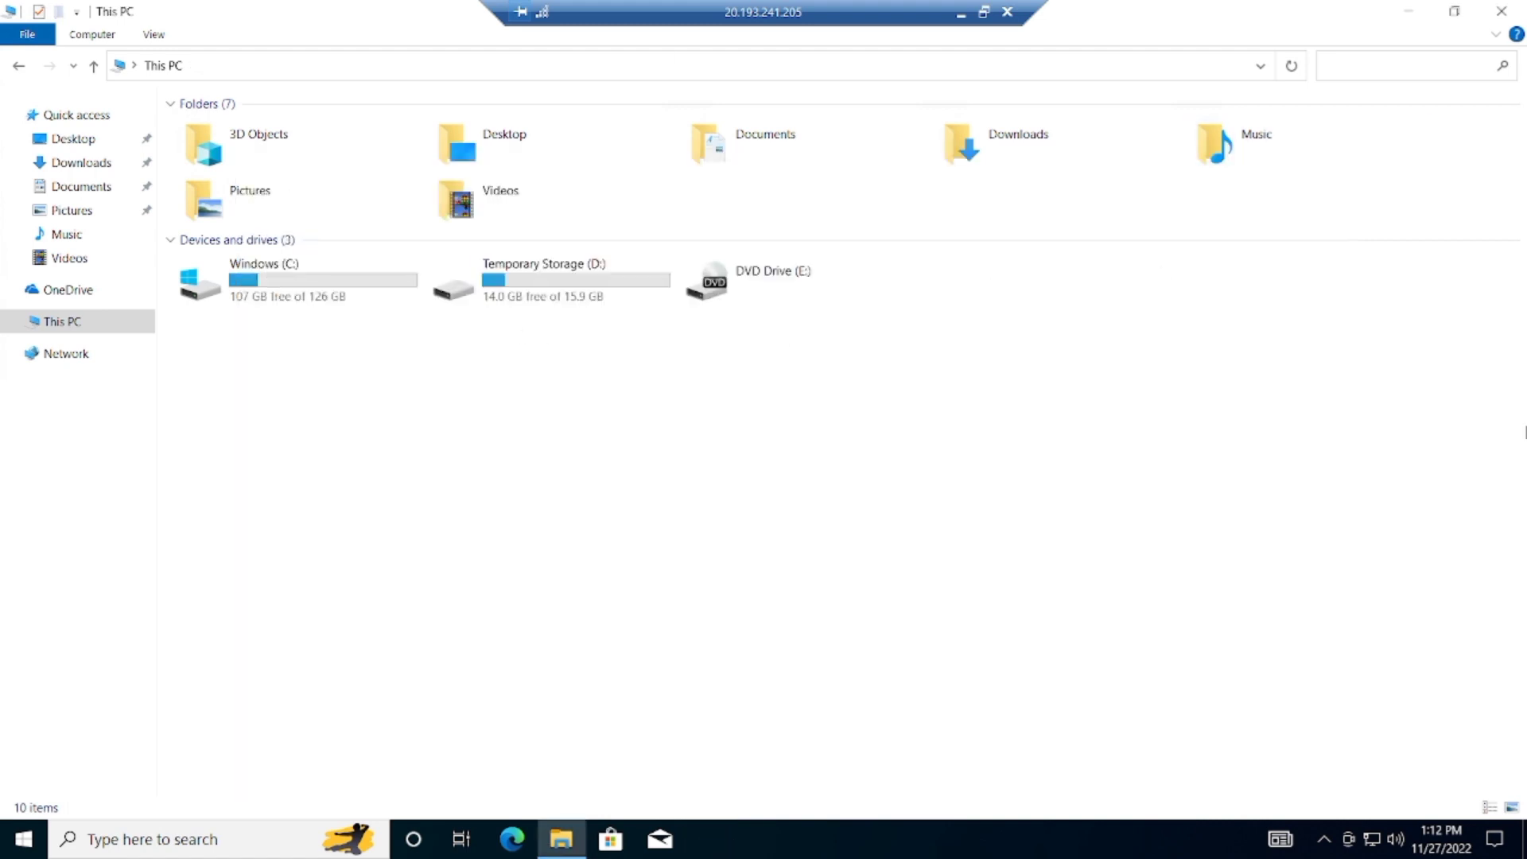
{"action": "double_click", "coordinate": [511, 145]}
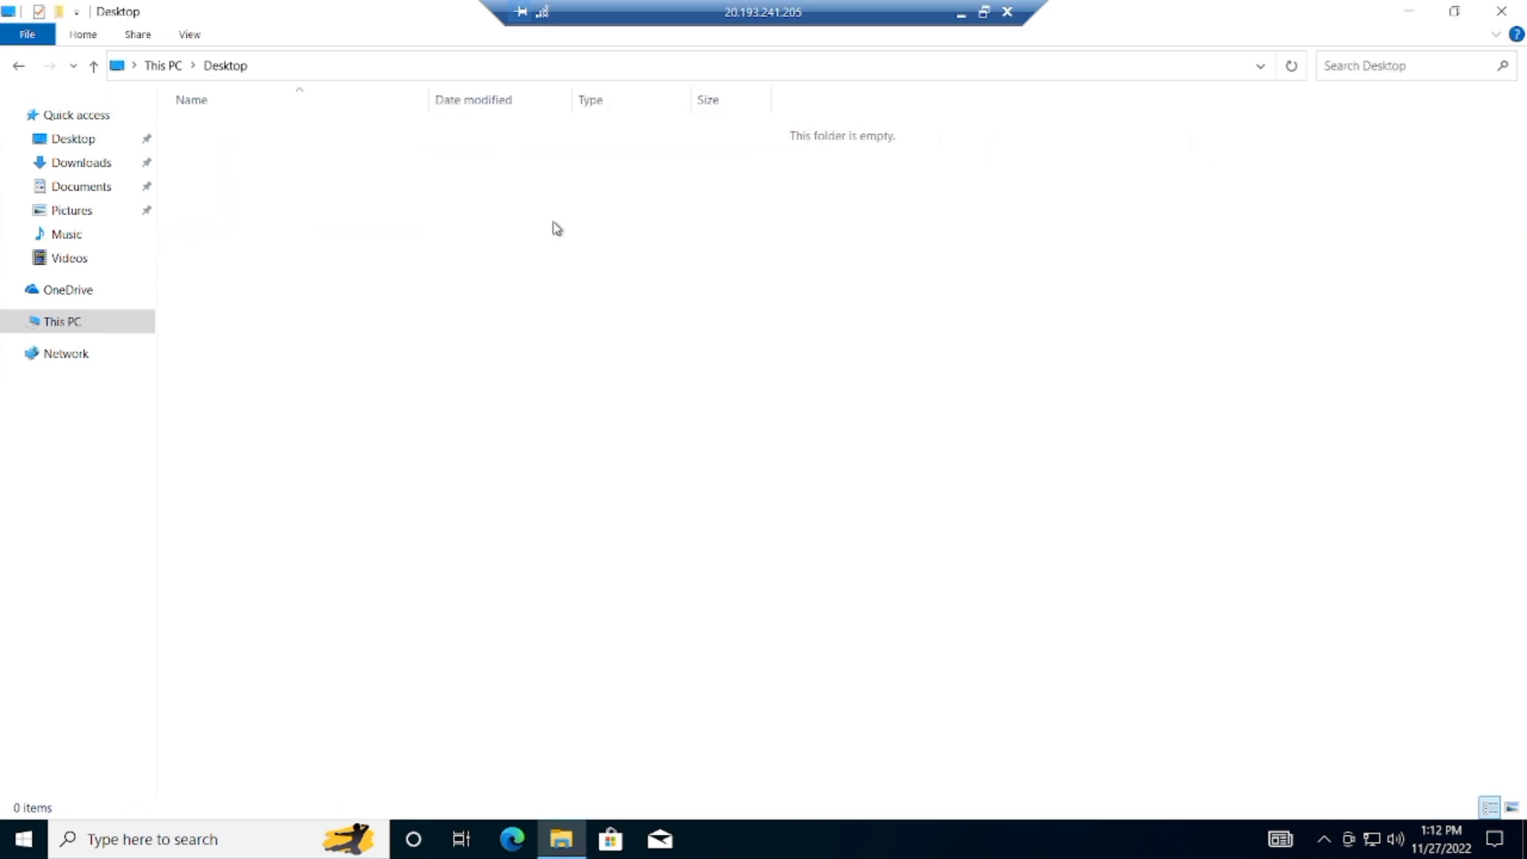
{"action": "left_click", "coordinate": [97, 323]}
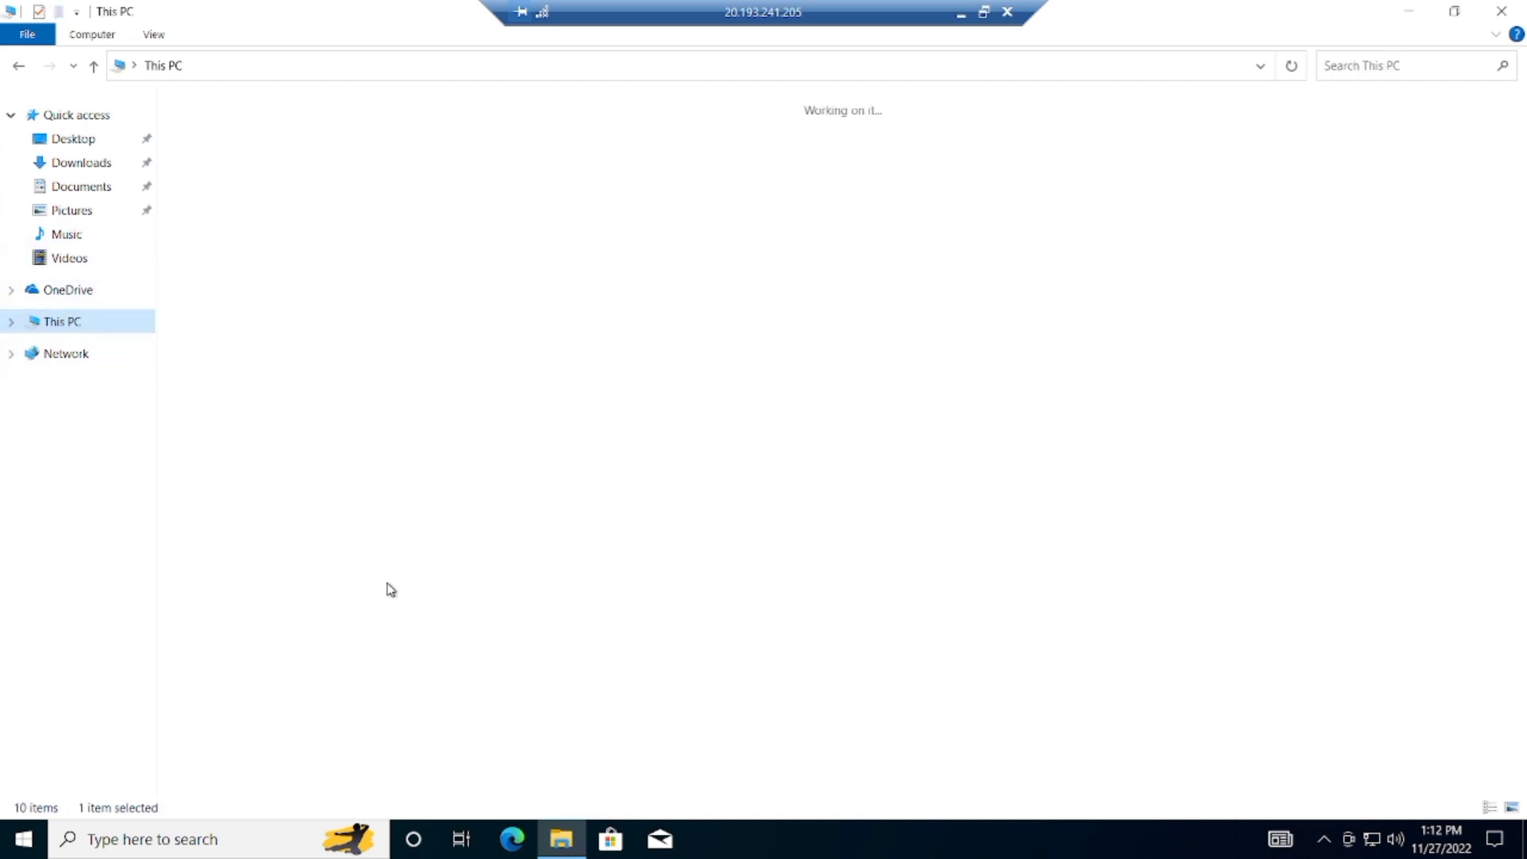
{"action": "left_click", "coordinate": [529, 848]}
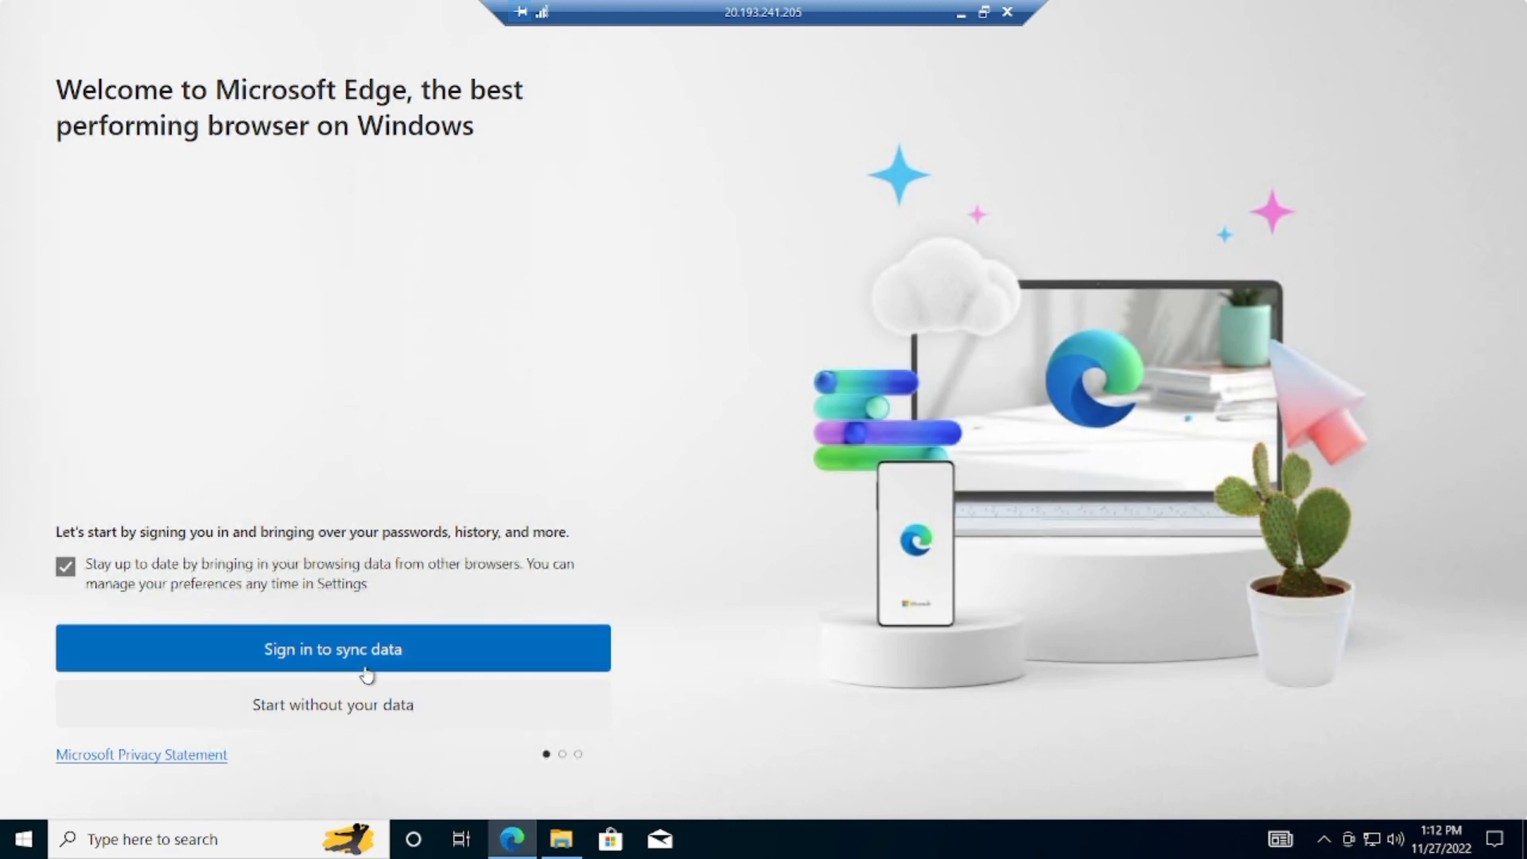
Step: Start Edge's sync sign-in, minimize the remote session, and list TestVM's connection methods
{"action": "left_click", "coordinate": [367, 673]}
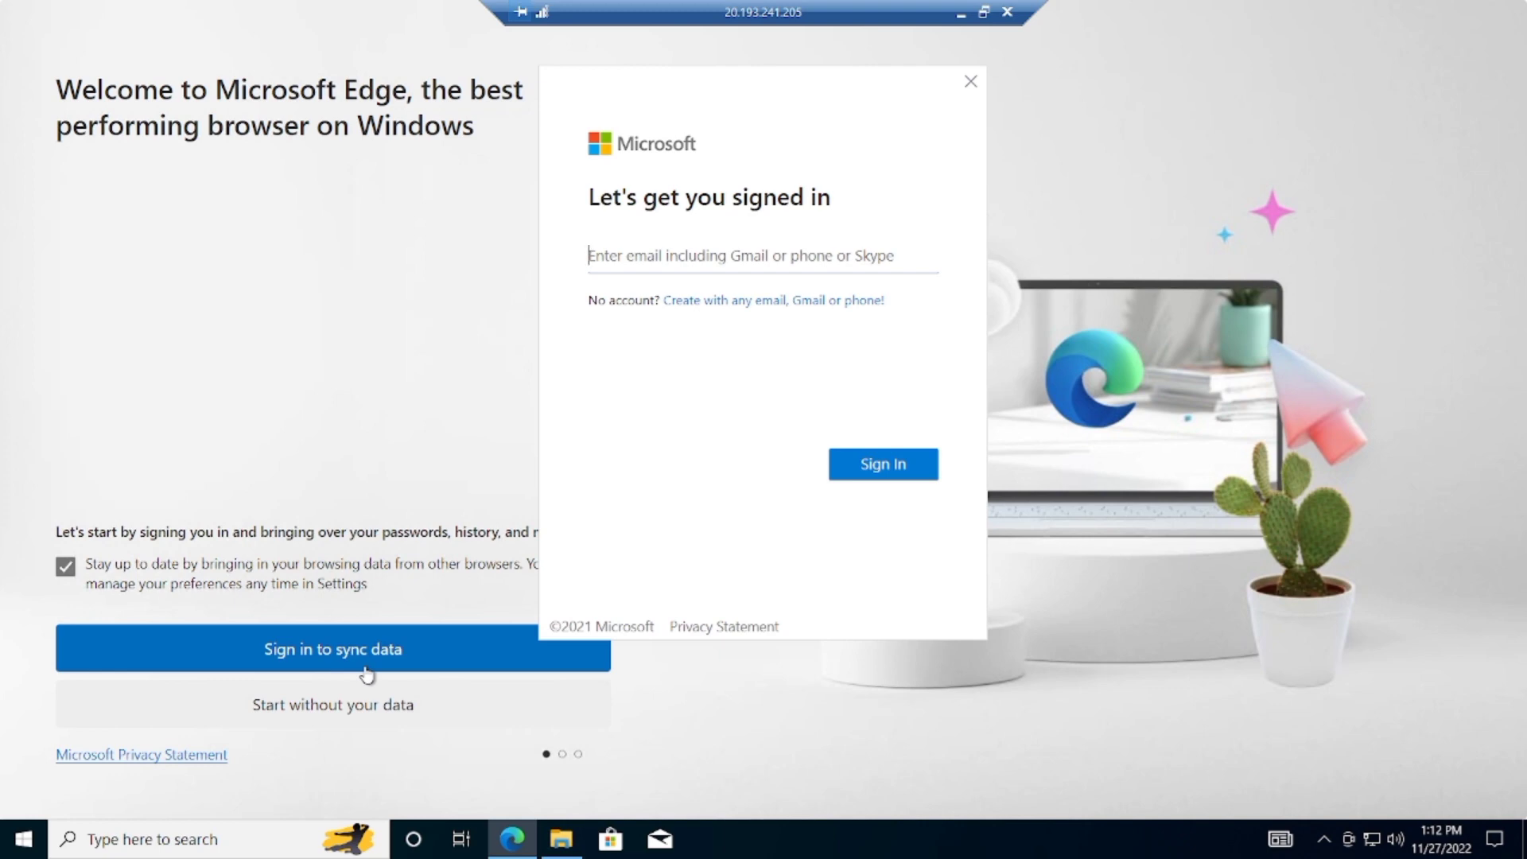
{"action": "left_click", "coordinate": [966, 14]}
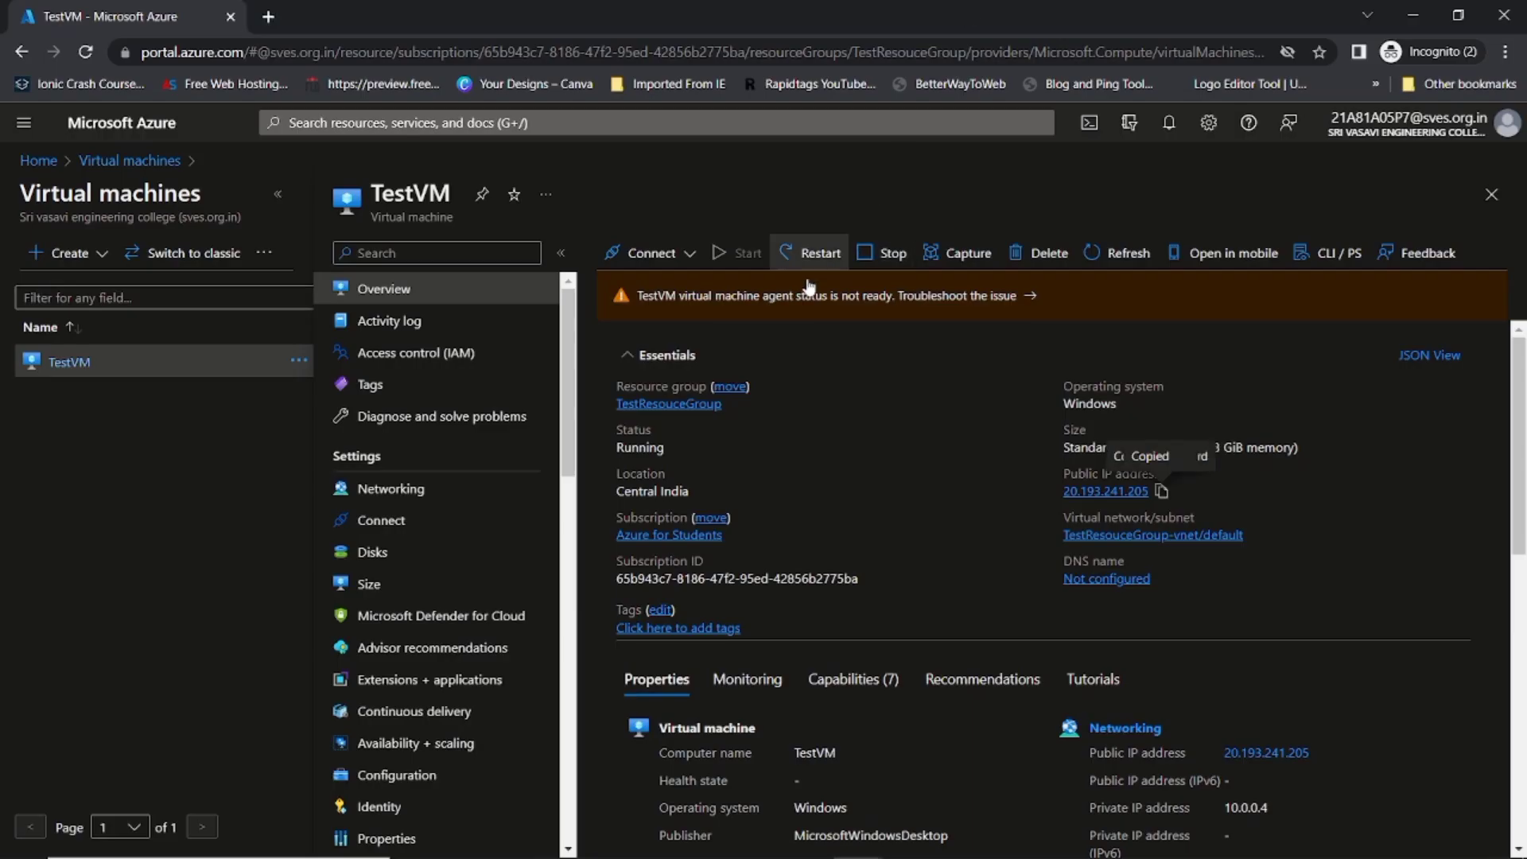
{"action": "left_click", "coordinate": [657, 256]}
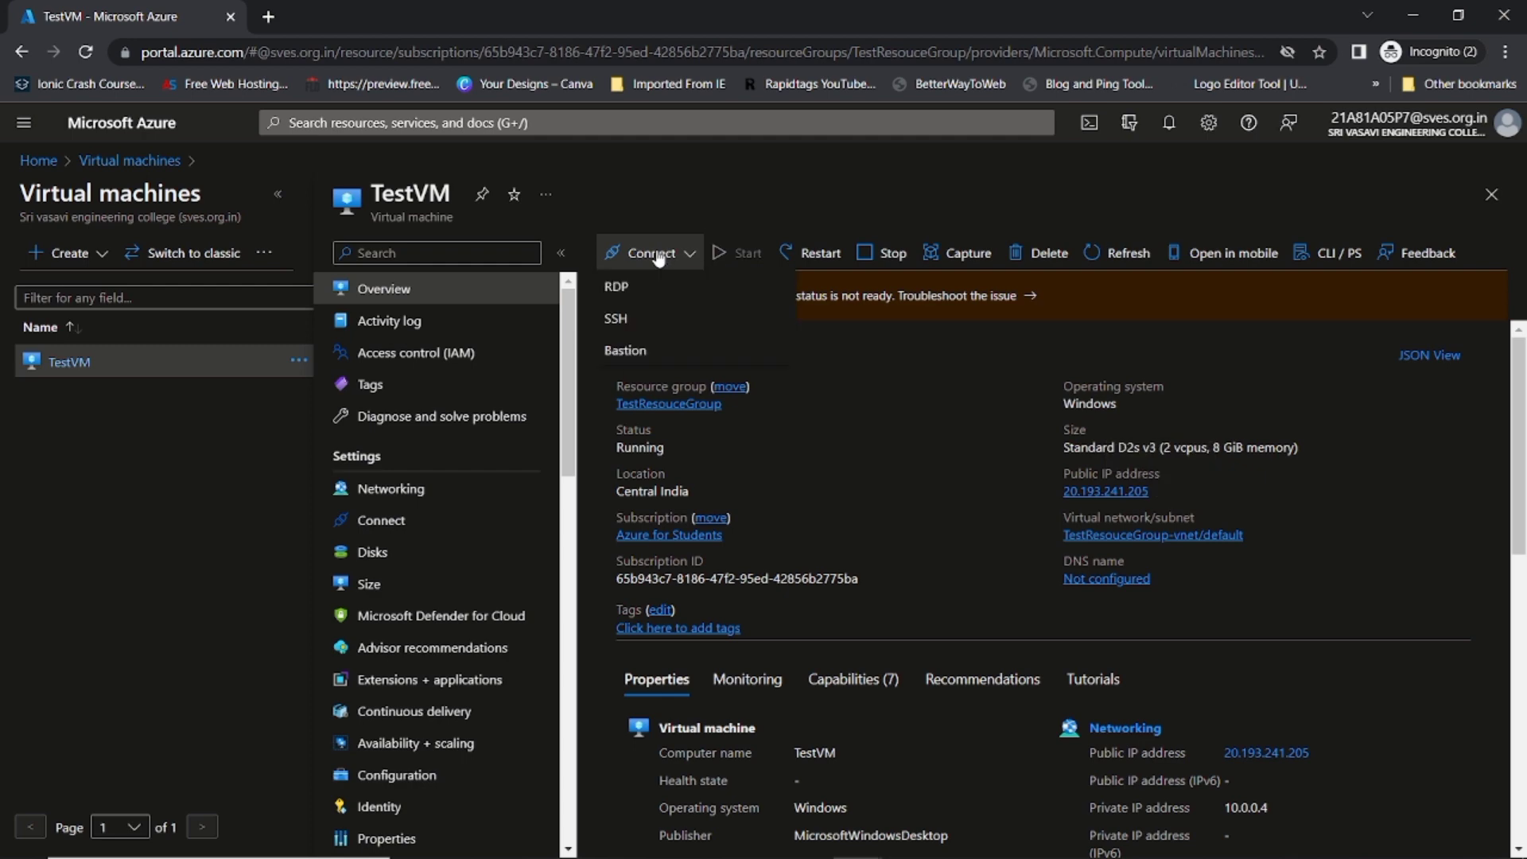